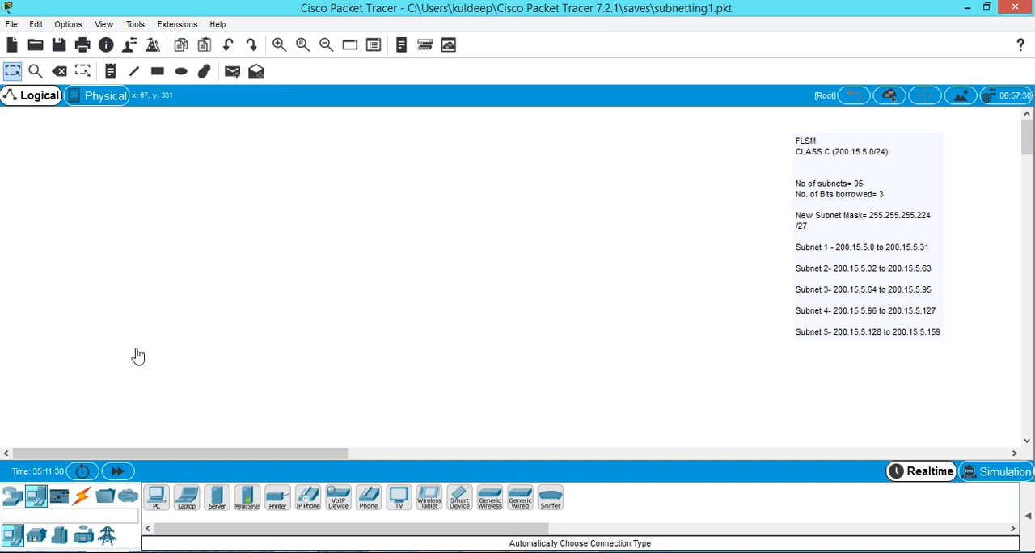
Place four PCs in the workspace, two stacked at the far side and two stacked nearer the subnet note.
left_click(156, 498)
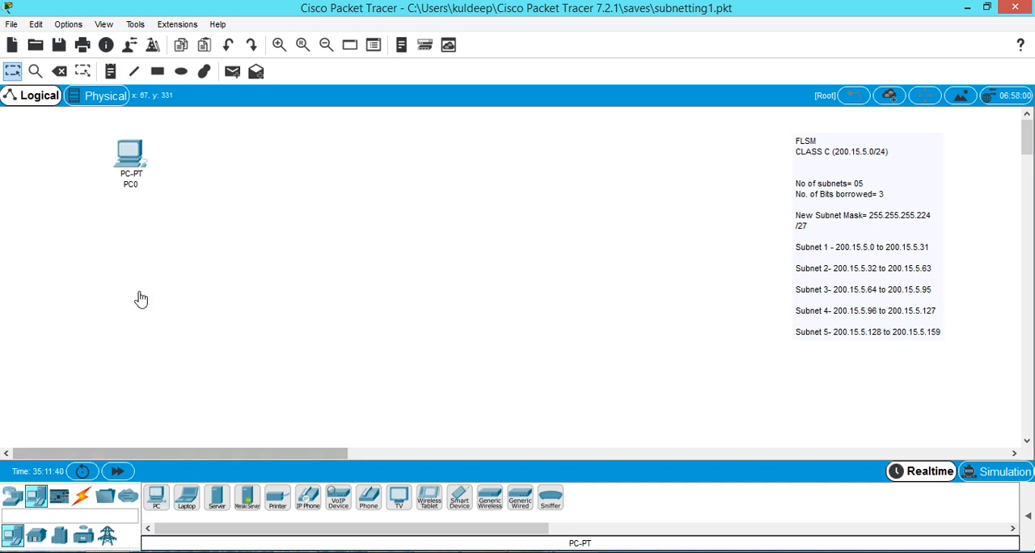
left_click(134, 236)
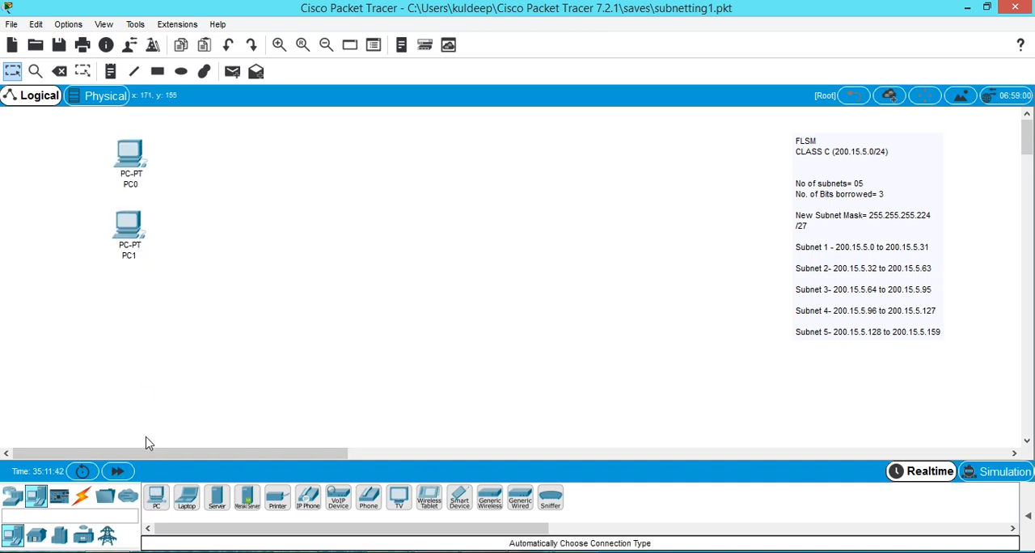
left_click(156, 497)
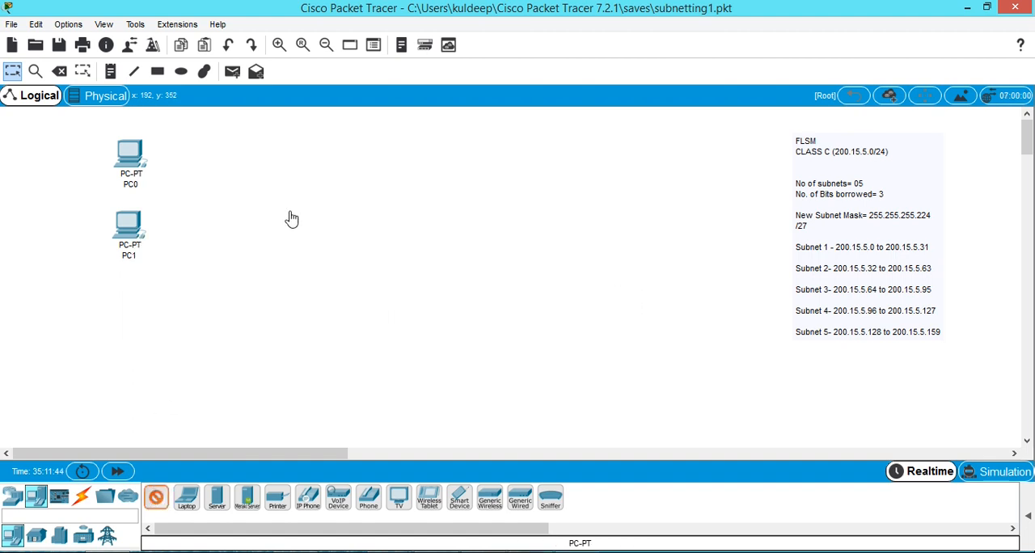
left_click(443, 140)
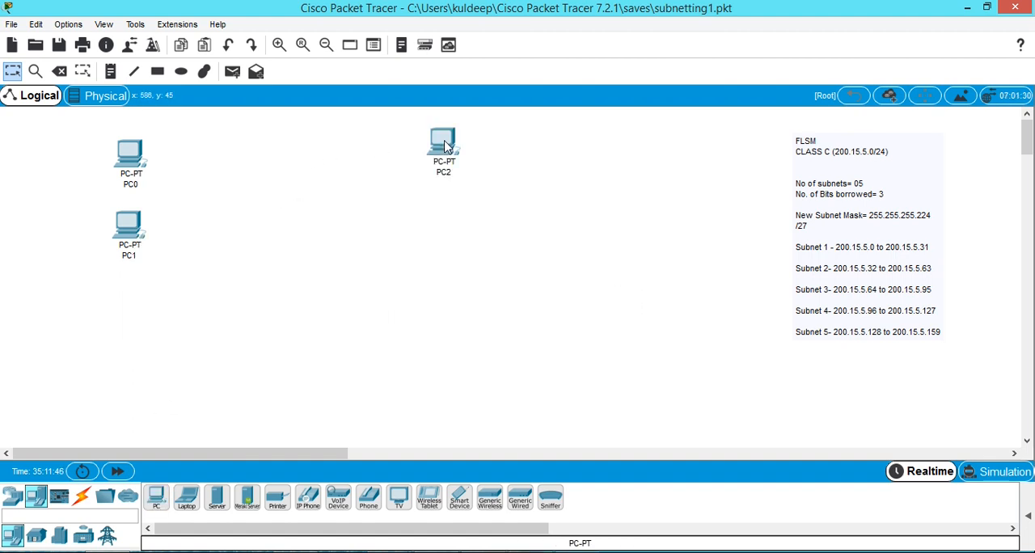
left_click(156, 499)
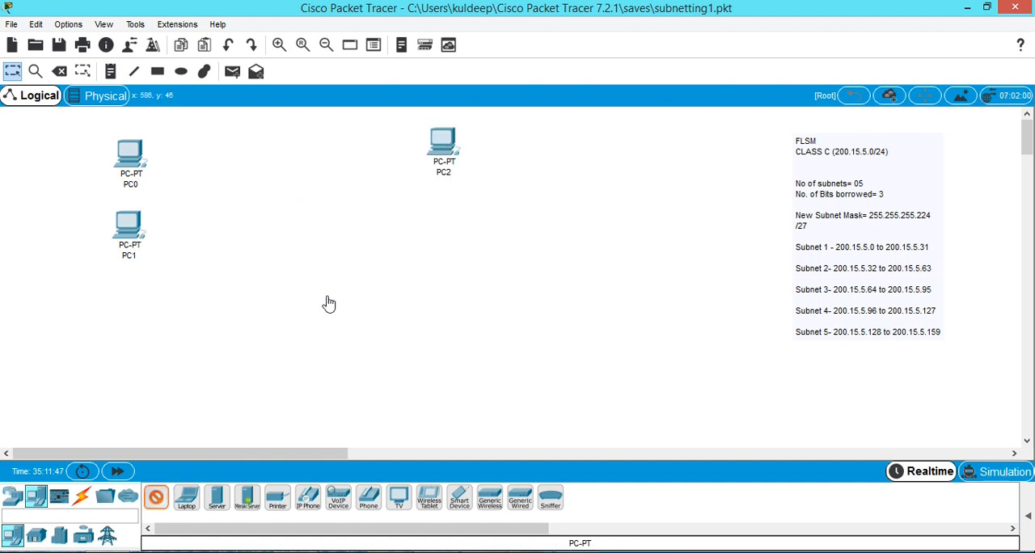
left_click(443, 246)
Spread the four PCs farther apart so they form the corners of a wide rectangle.
left_click_drag(123, 235, 120, 305)
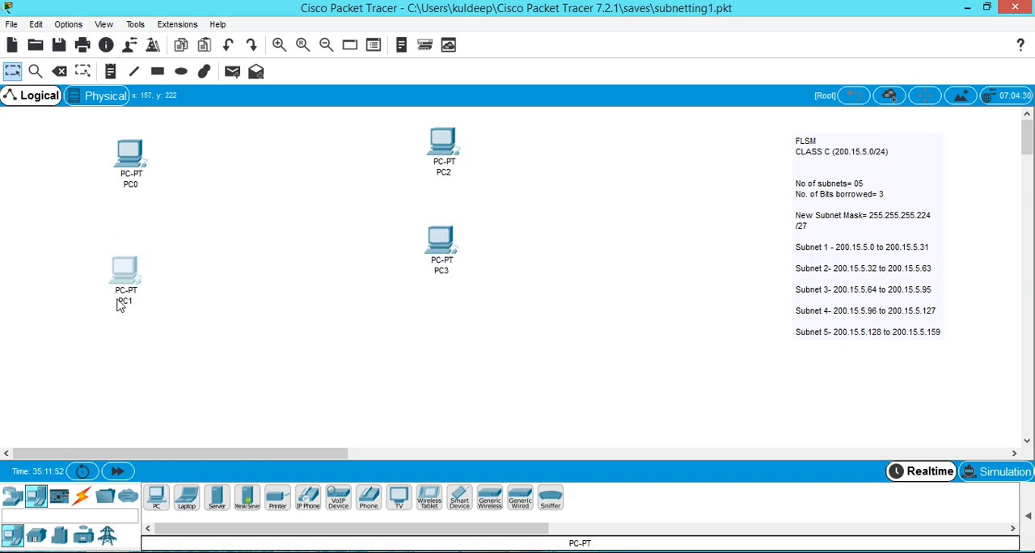
left_click_drag(121, 251, 119, 277)
left_click(127, 148)
left_click_drag(123, 144, 114, 132)
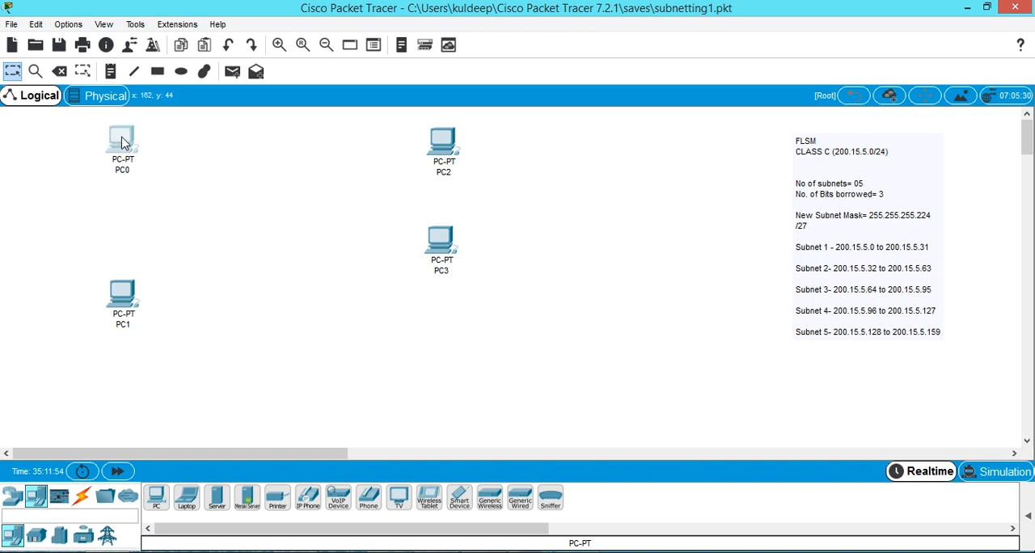
left_click(441, 253)
left_click_drag(455, 298, 452, 297)
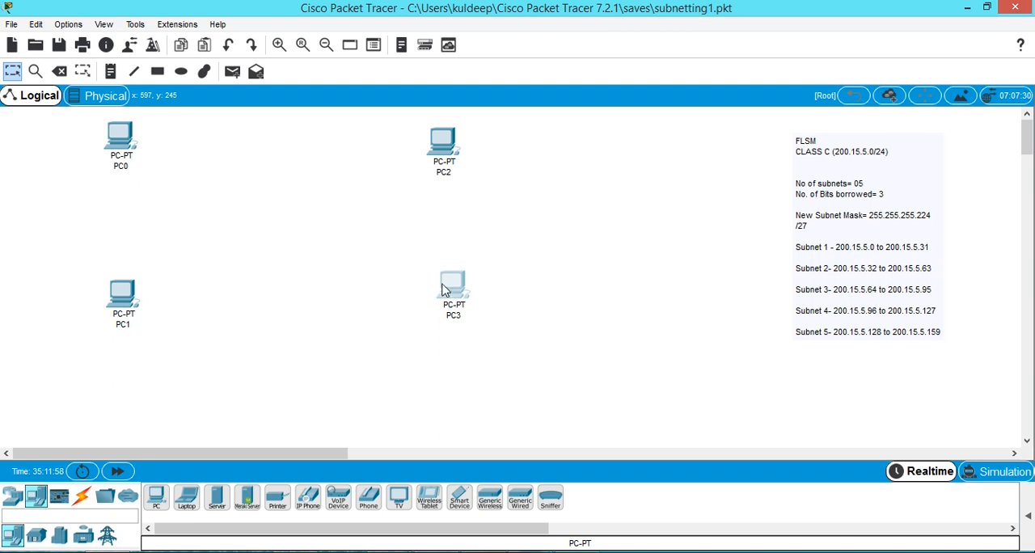
left_click_drag(443, 147, 456, 136)
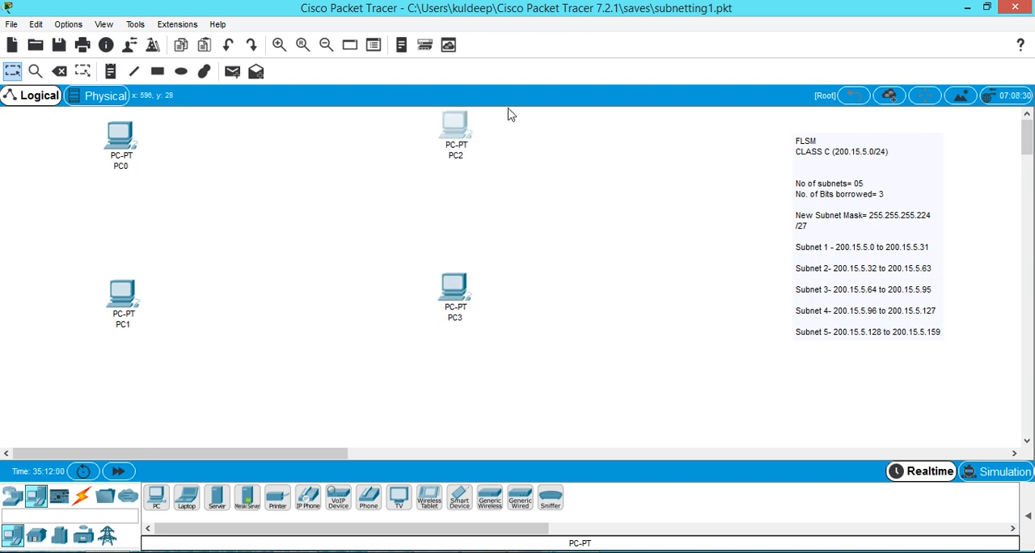
Add four 2960 switches, one beside each PC on the inner side of the layout.
mouse_move(472, 165)
left_click(13, 508)
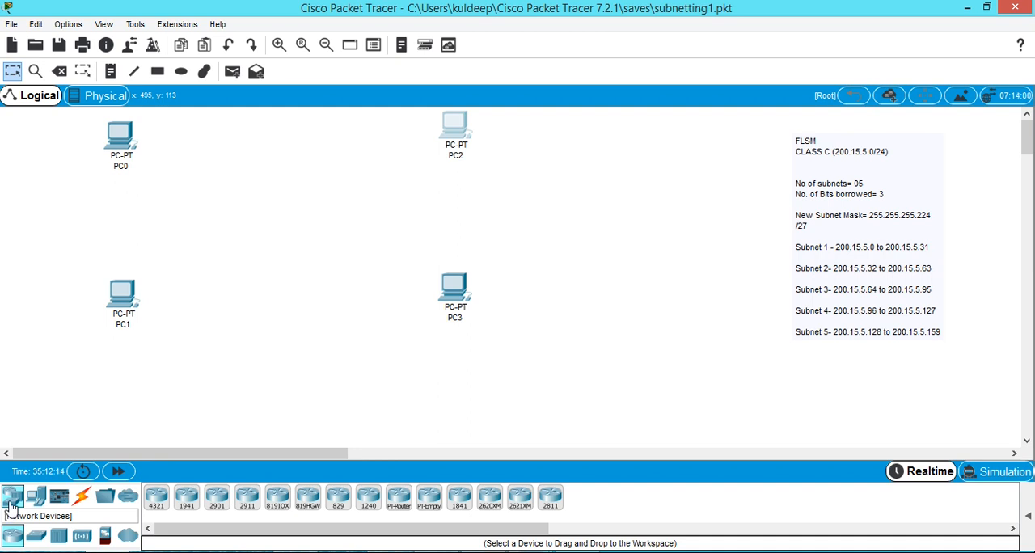
left_click(34, 544)
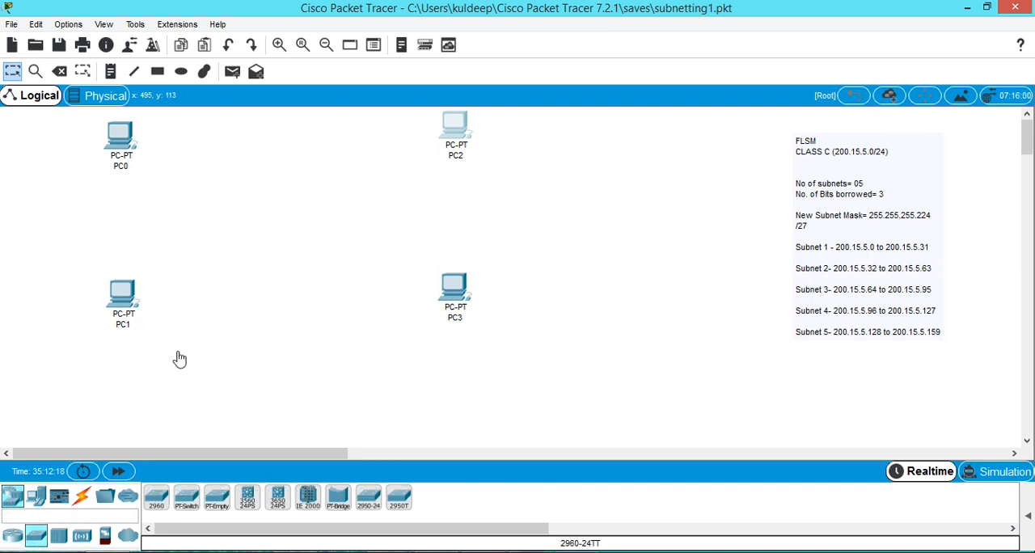
left_click(167, 181)
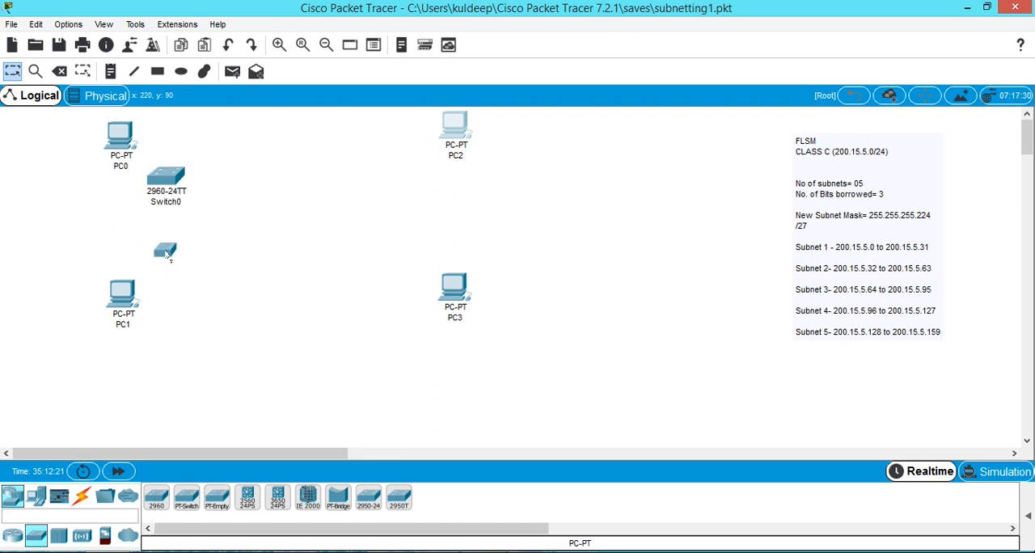
left_click(171, 253)
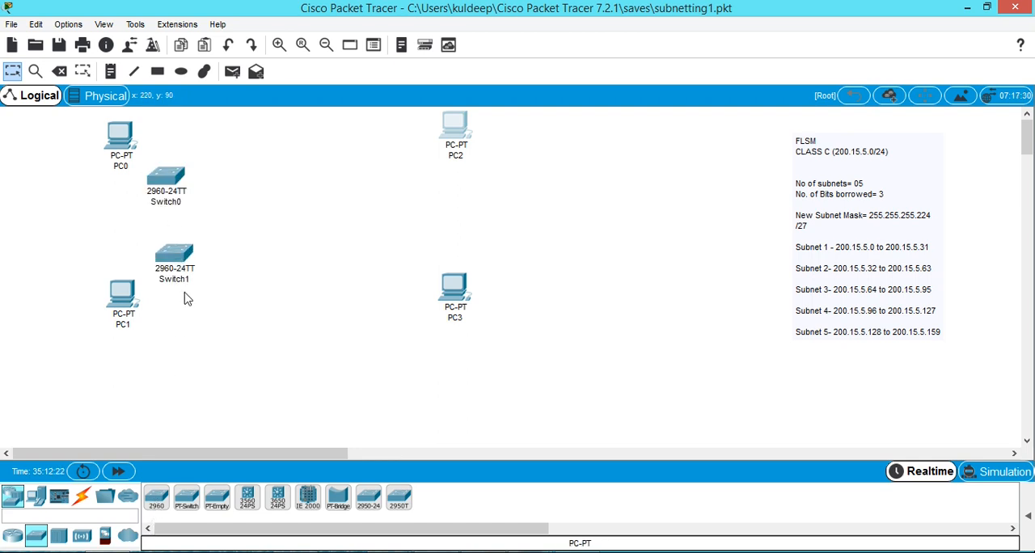
left_click(386, 158)
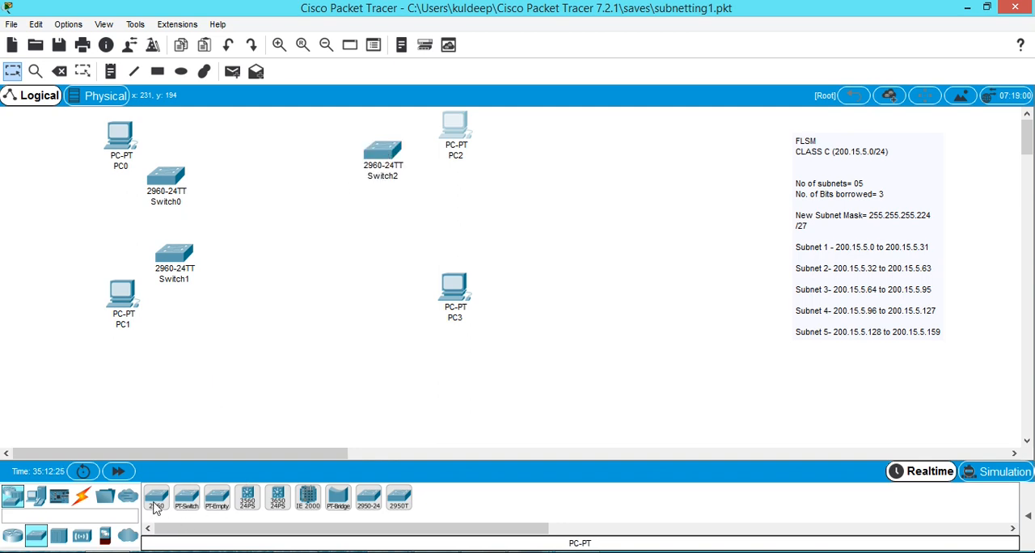
mouse_move(382, 246)
left_mouse_down()
mouse_move(369, 252)
mouse_move(379, 257)
left_mouse_up()
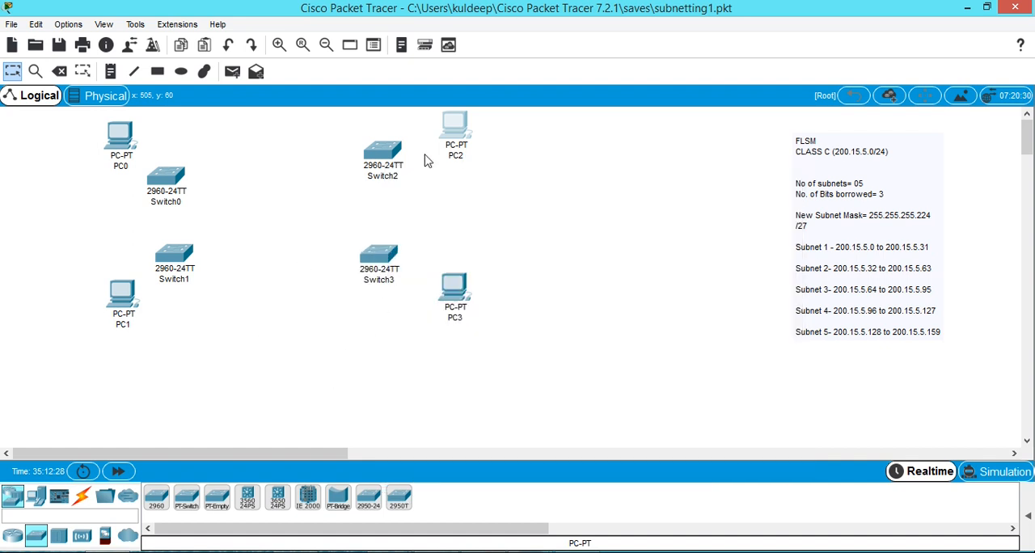
Move PC0 and PC1 outward, away from Switch0 and Switch1.
left_click_drag(124, 149, 87, 155)
mouse_move(114, 300)
left_mouse_down()
mouse_move(70, 307)
mouse_move(116, 301)
left_mouse_up()
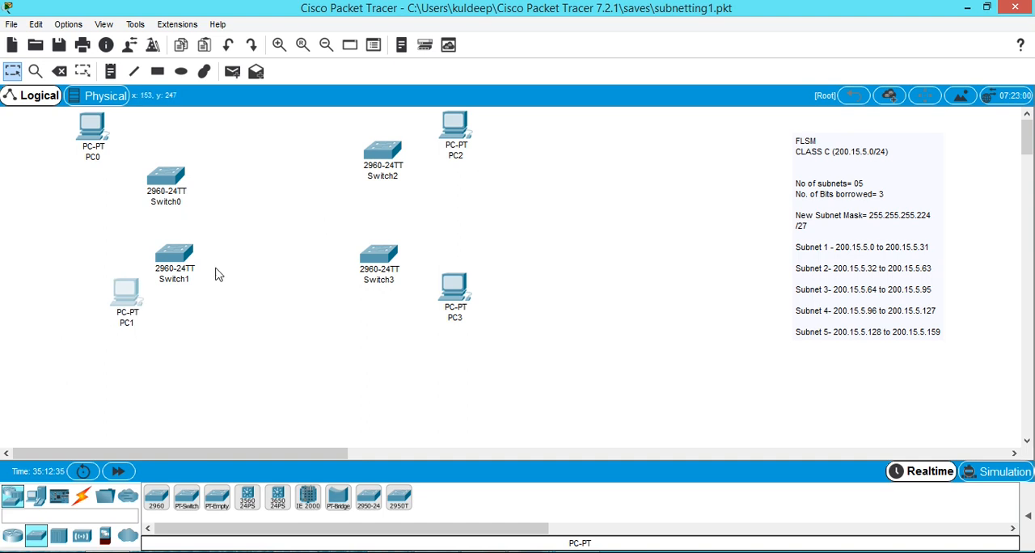
left_click_drag(95, 290, 123, 318)
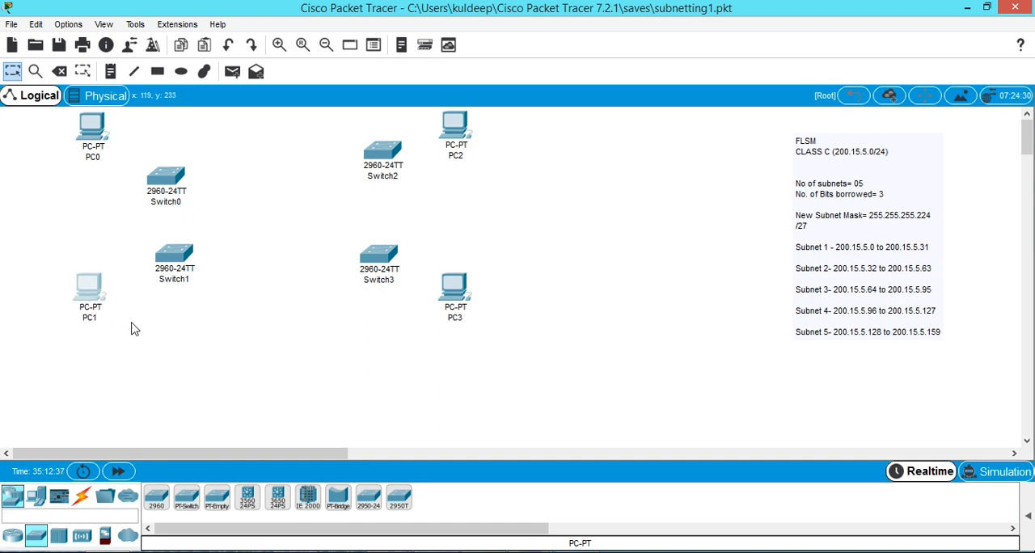
Connect PC0's FastEthernet0 to Switch0's FastEthernet0/1 with a copper straight-through cable.
left_click(84, 500)
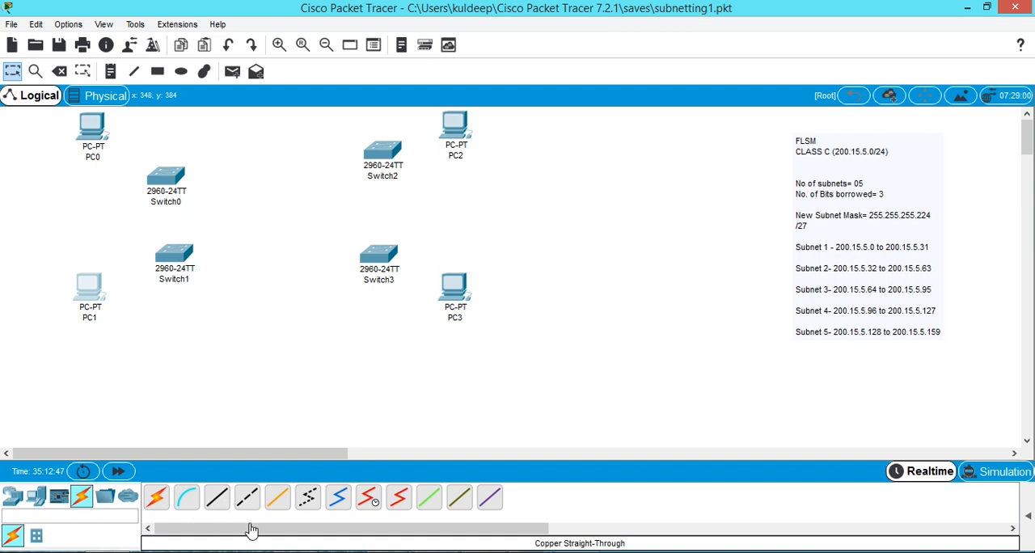
left_click(216, 502)
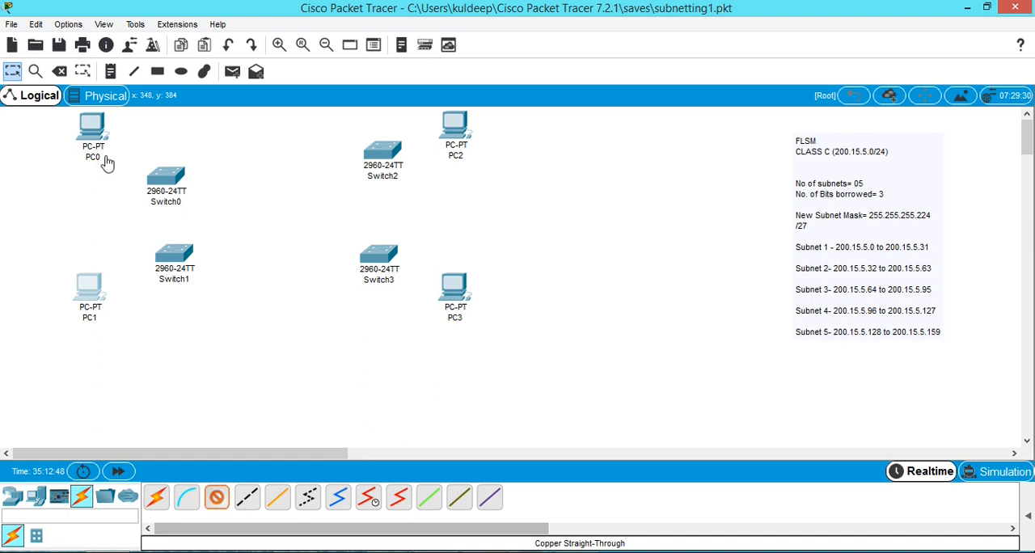
left_click(94, 138)
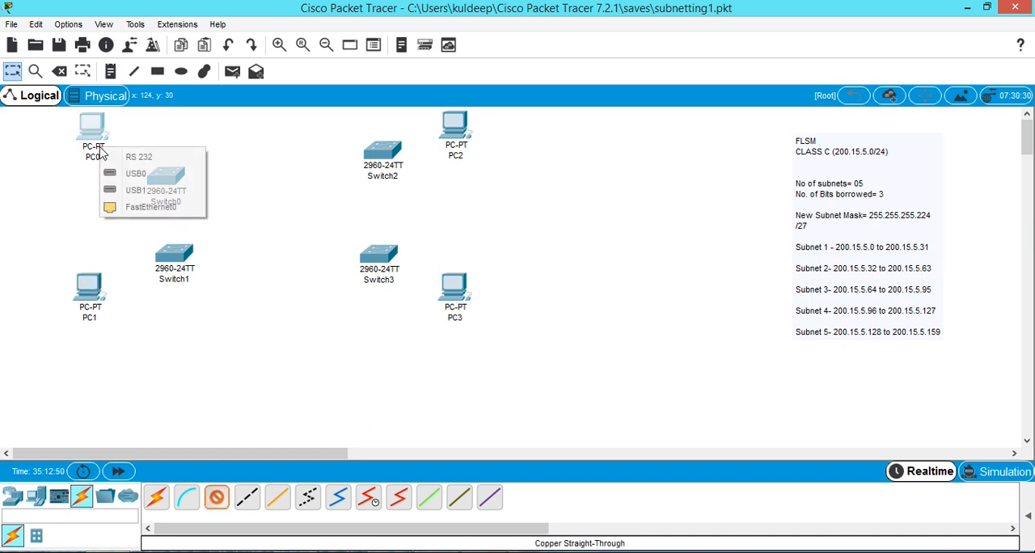
left_click(137, 207)
left_click(167, 185)
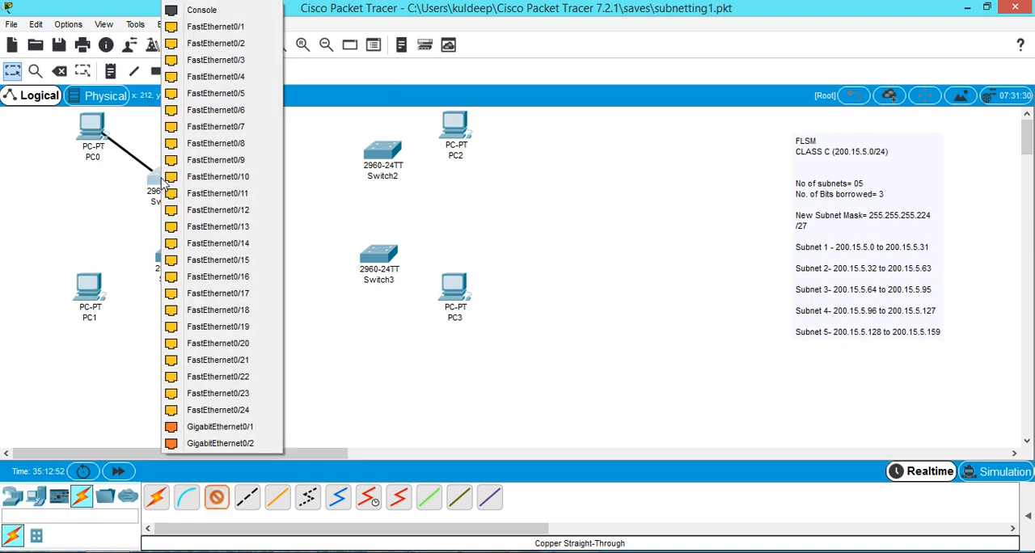
left_click(212, 26)
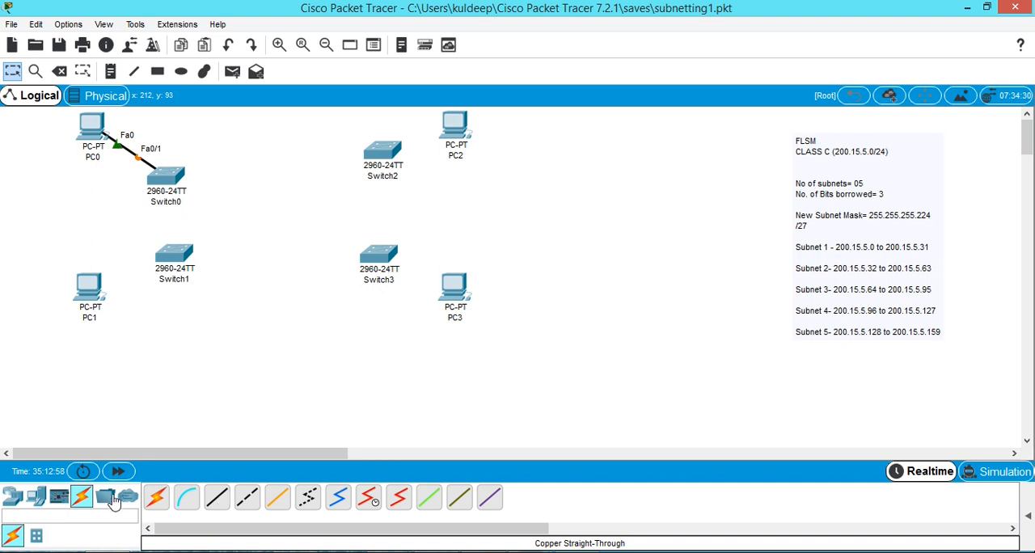
Link PC1 to Switch1, PC2 to Switch2 and PC3 to Switch3 using the automatic connection type.
left_click(156, 497)
left_click(113, 314)
left_click(178, 263)
left_click(159, 498)
left_click(388, 150)
left_click(450, 297)
left_click(383, 260)
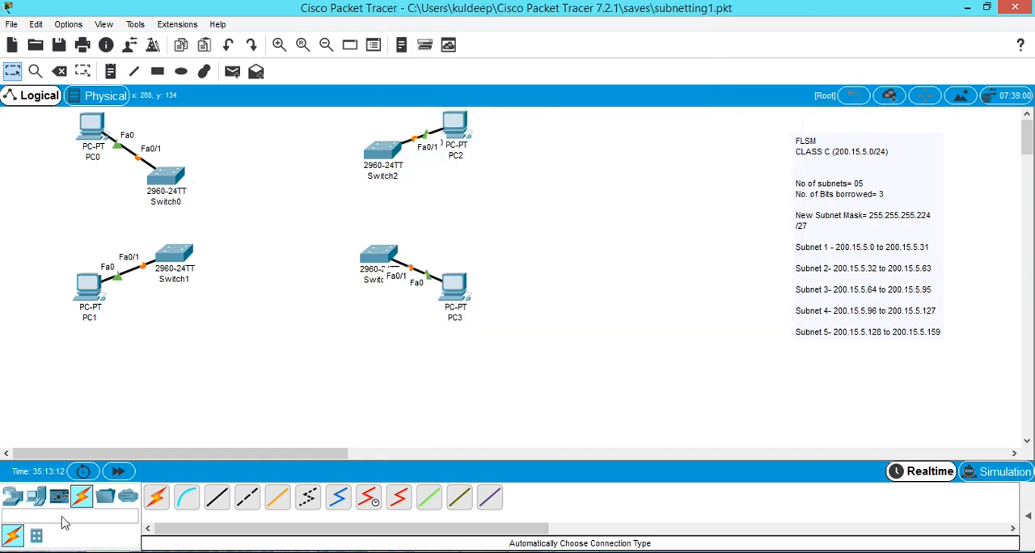
Place two 1841 routers in the middle, one between Switch0 and Switch1 and one between Switch2 and Switch3.
left_click(13, 502)
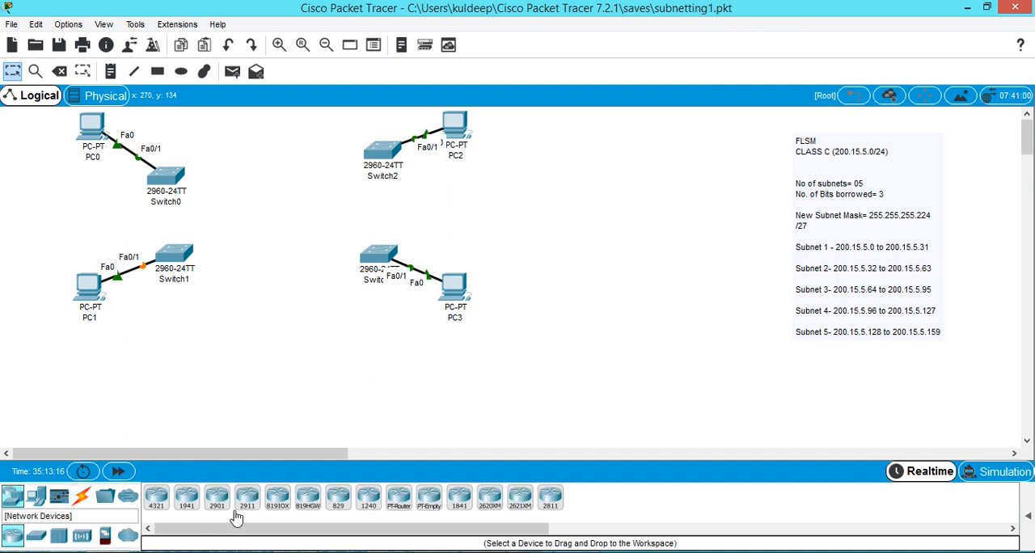
left_click(459, 500)
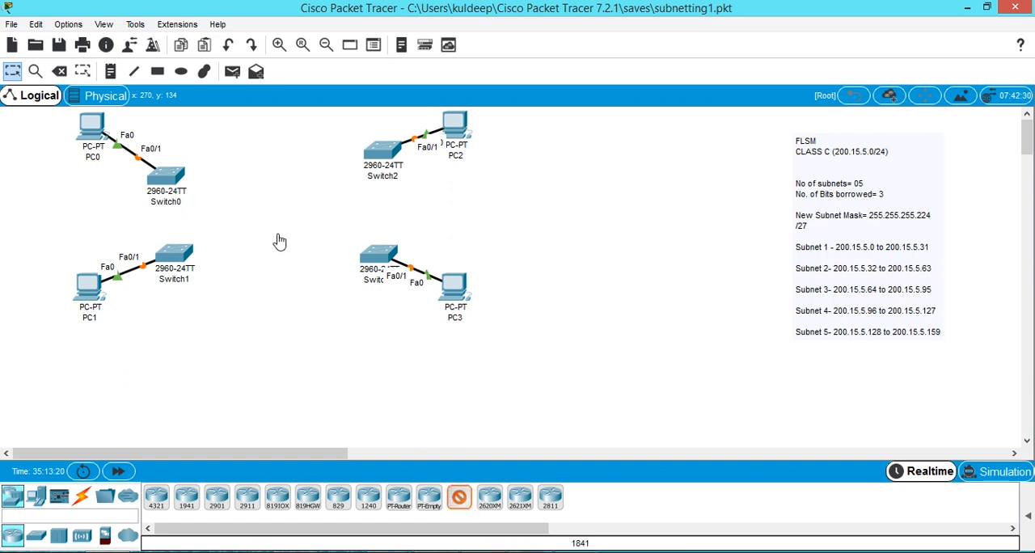
left_click(217, 206)
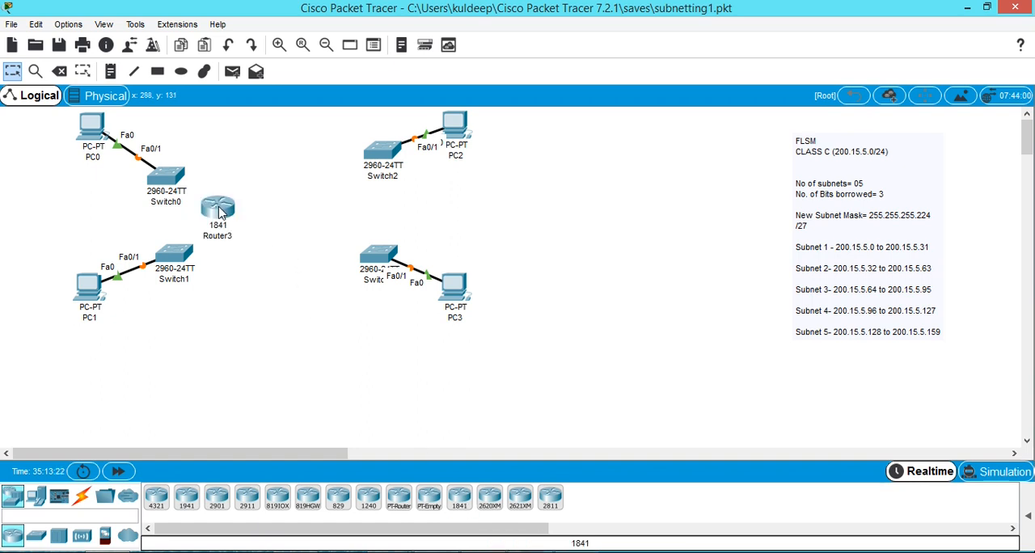
left_click(458, 506)
left_click(326, 205)
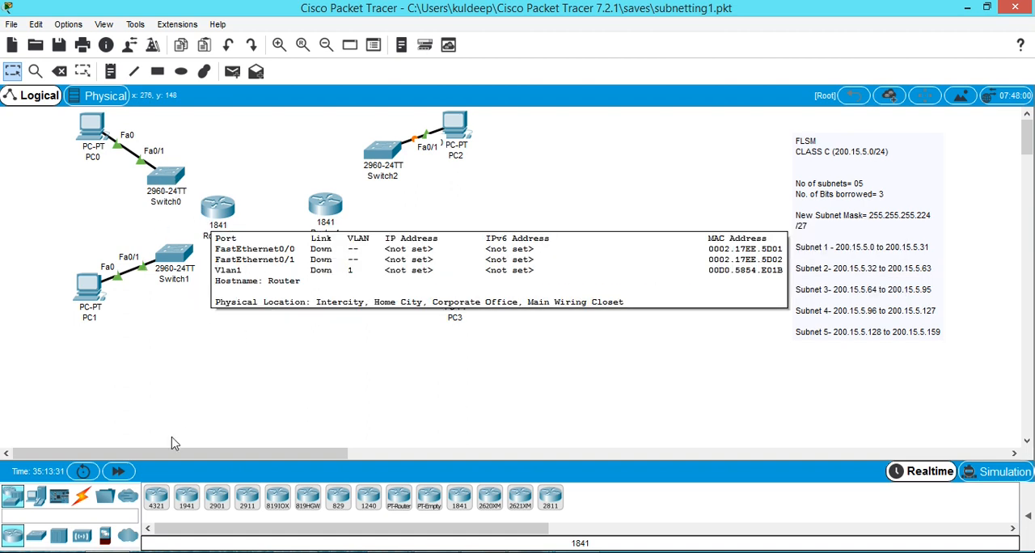
Connect Switch0 and Switch1 to Router3 using the automatic connection type.
left_click(82, 498)
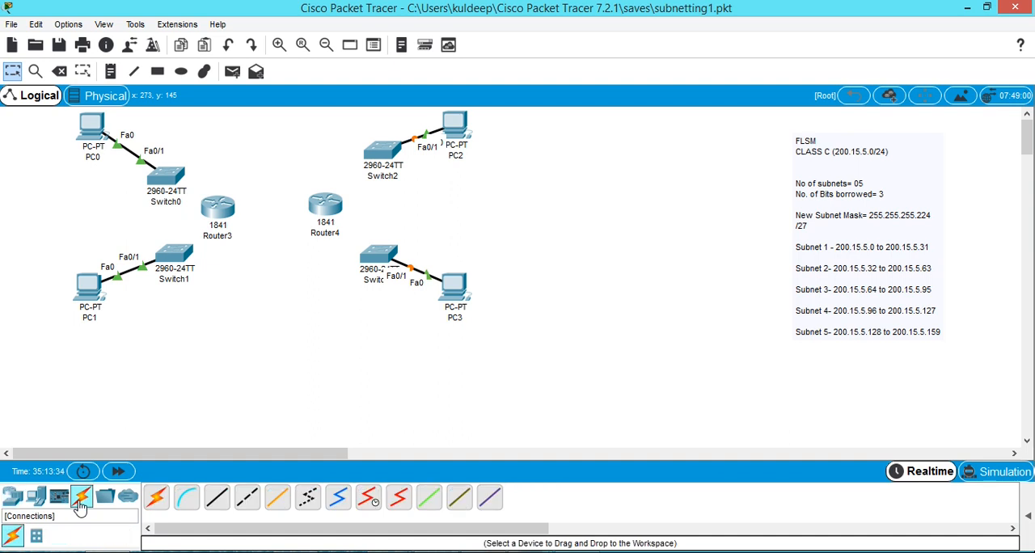
left_click(176, 179)
left_click(214, 205)
left_click(156, 500)
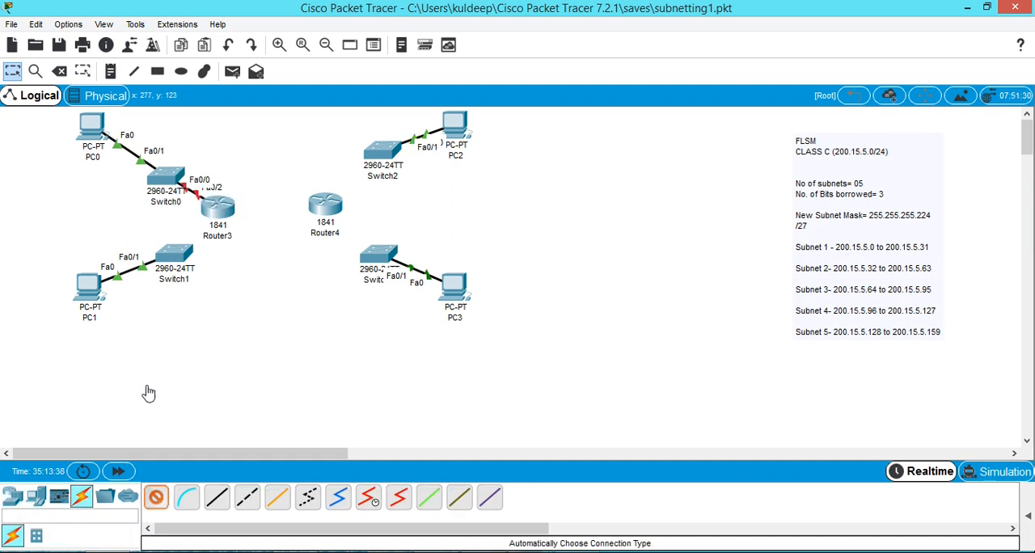
left_click(215, 208)
Connect Switch2 and Switch3 to Router4 using the automatic connection type.
left_click(157, 500)
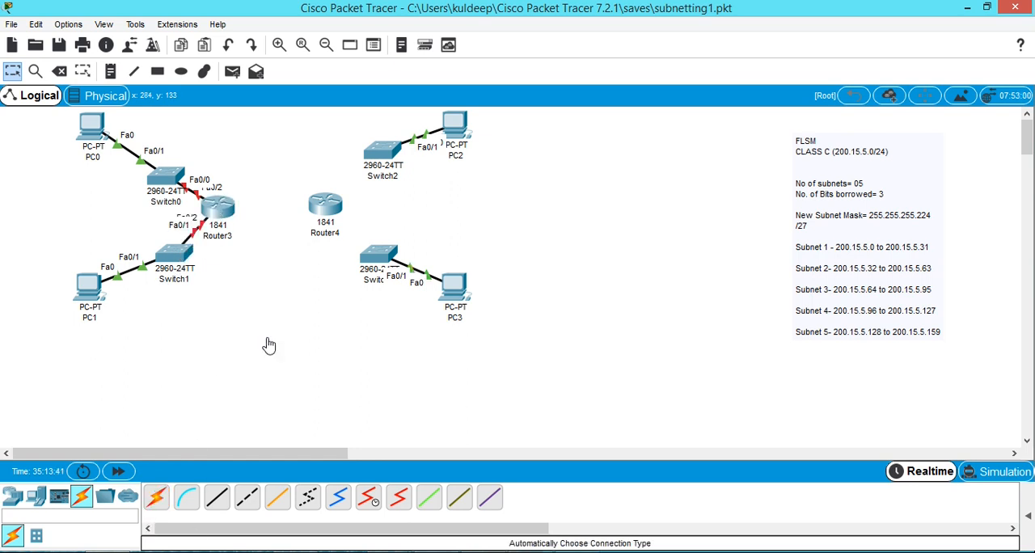
left_click(374, 155)
left_click(329, 202)
left_click(157, 500)
left_click(375, 260)
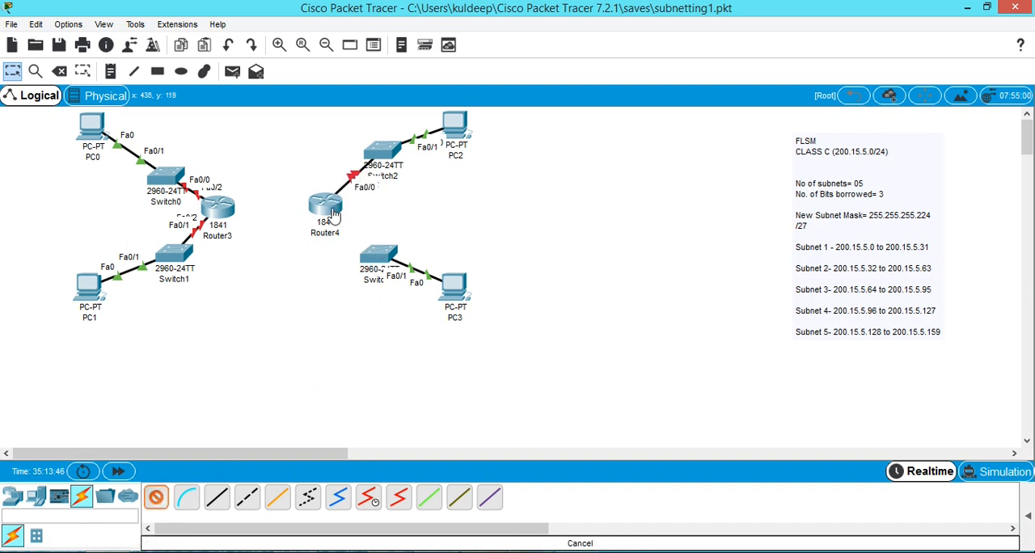
left_click(331, 209)
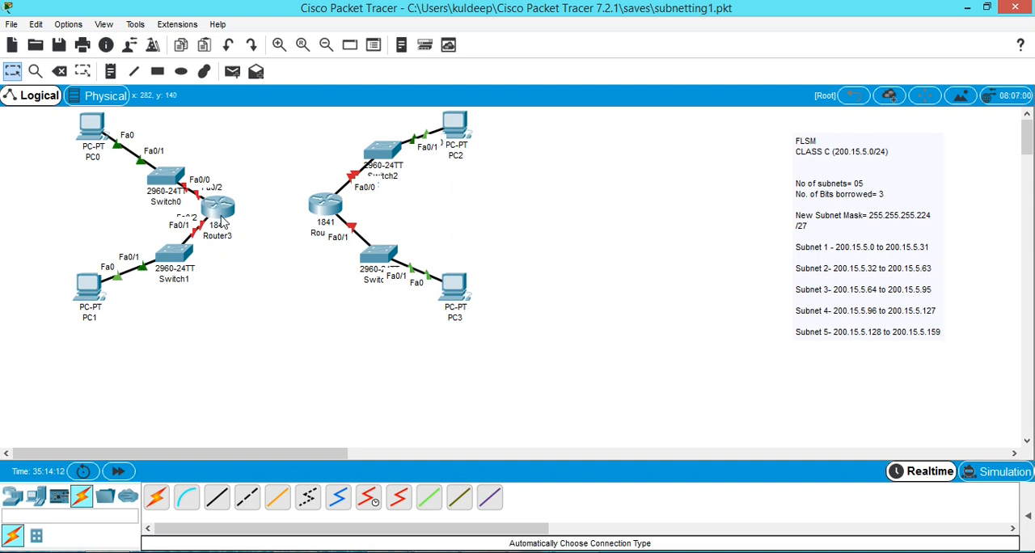
Power off Router3, install a WIC-1T serial module in its free slot, and power the router back on.
left_click(220, 212)
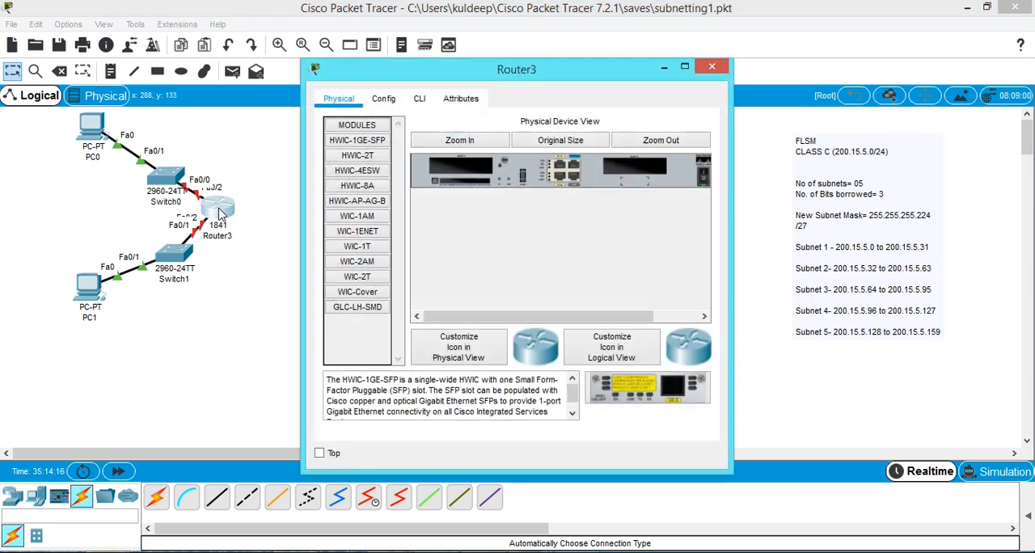
left_click_drag(429, 79, 542, 74)
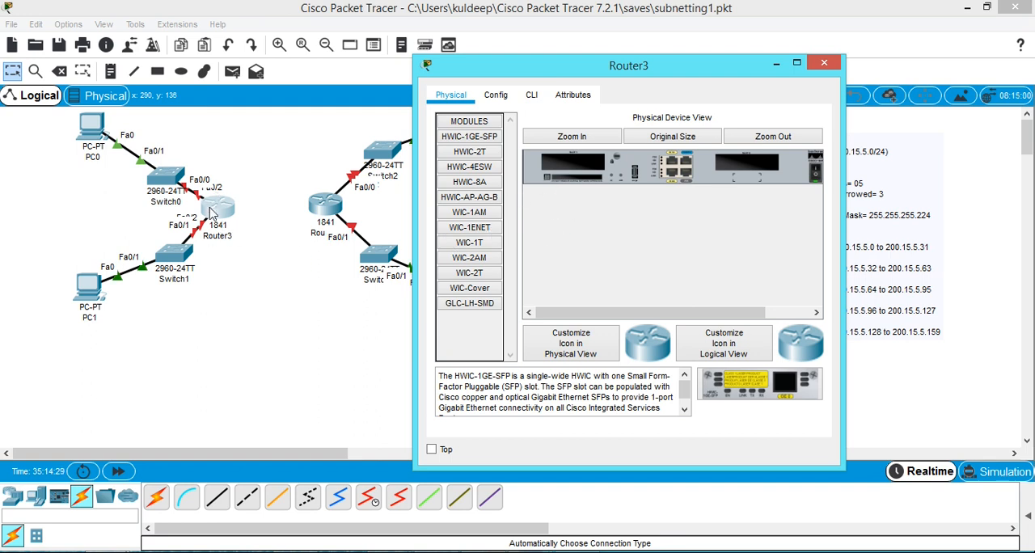
left_click(473, 243)
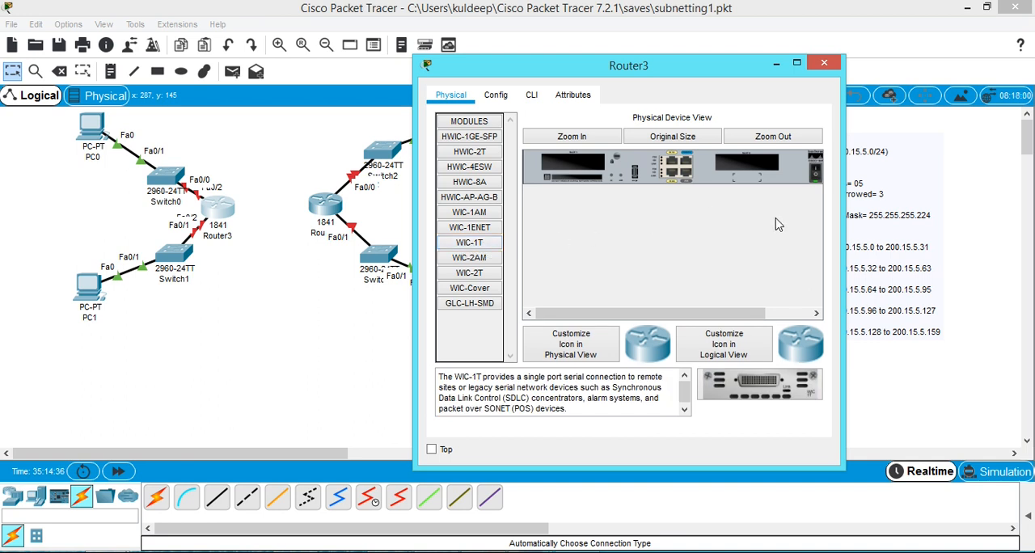
left_click(815, 173)
left_click_drag(477, 247, 749, 166)
left_click_drag(473, 250, 518, 250)
mouse_move(731, 172)
left_mouse_down()
mouse_move(711, 166)
mouse_move(726, 167)
left_mouse_up()
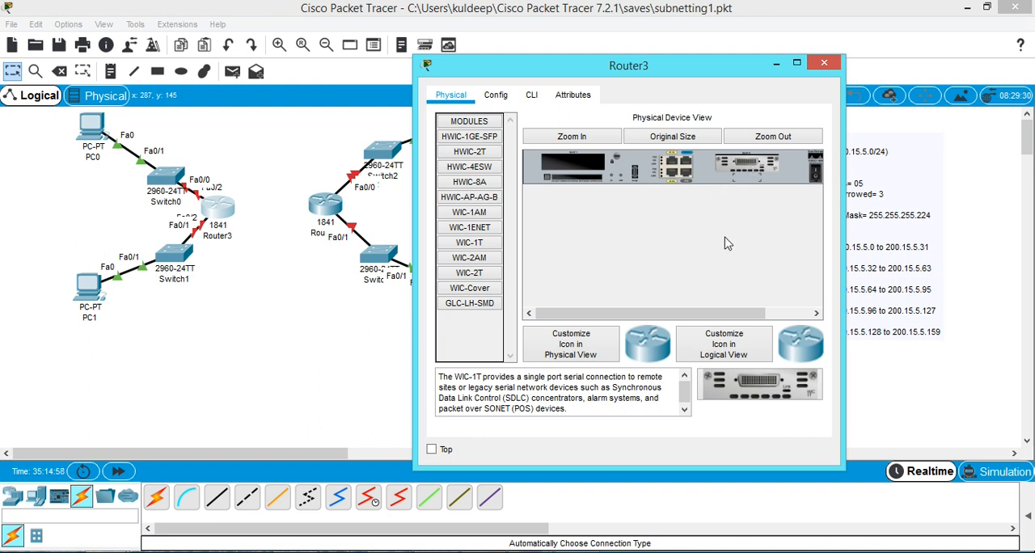
left_click(817, 174)
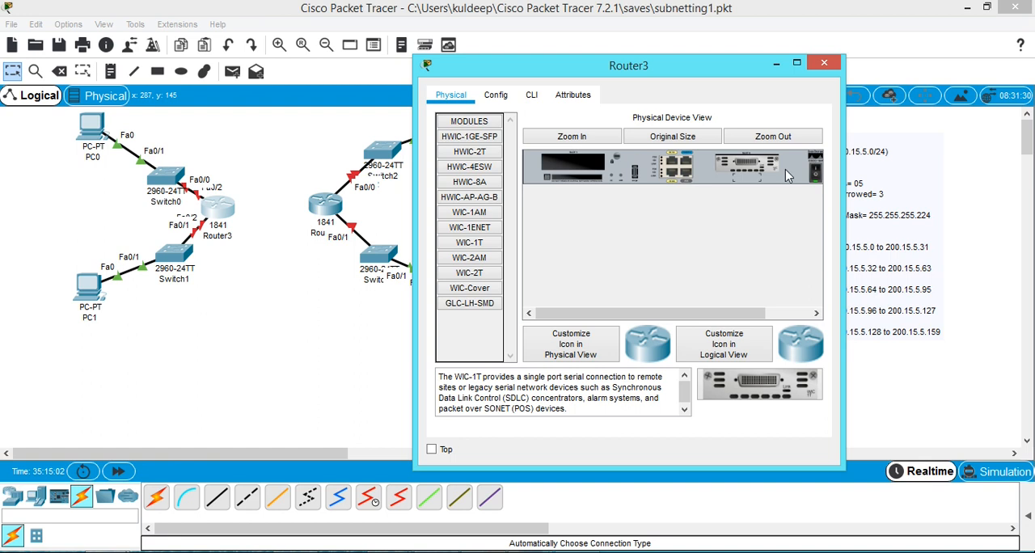
left_click(825, 62)
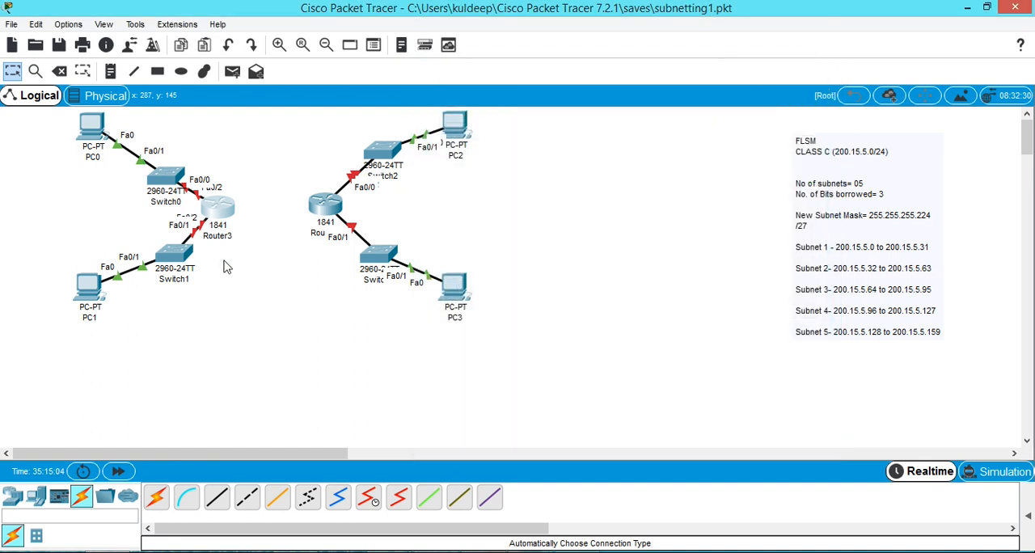
Install a WIC-1T serial module in Router4 while it is powered off, and restore its power.
left_click(325, 207)
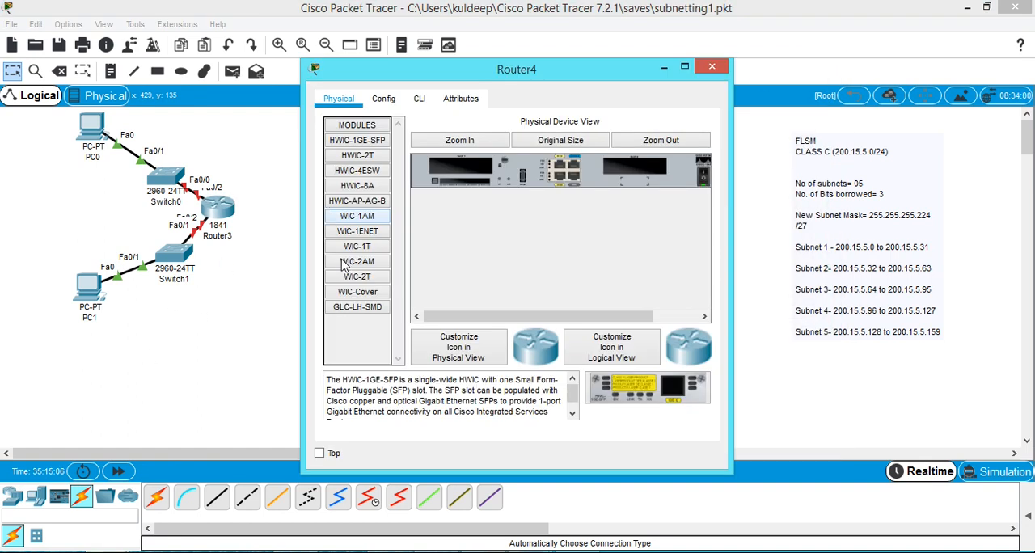
left_click(704, 181)
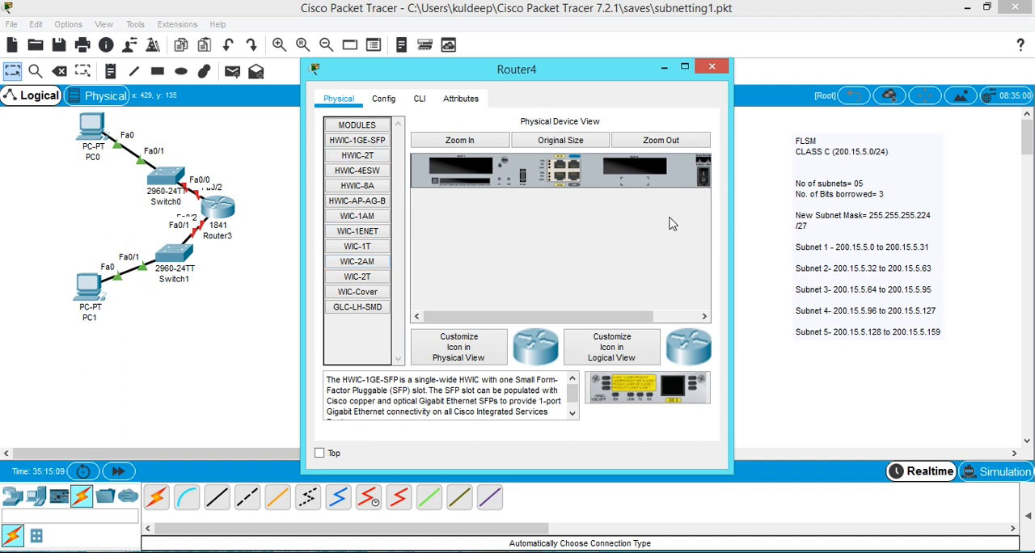
left_click(355, 247)
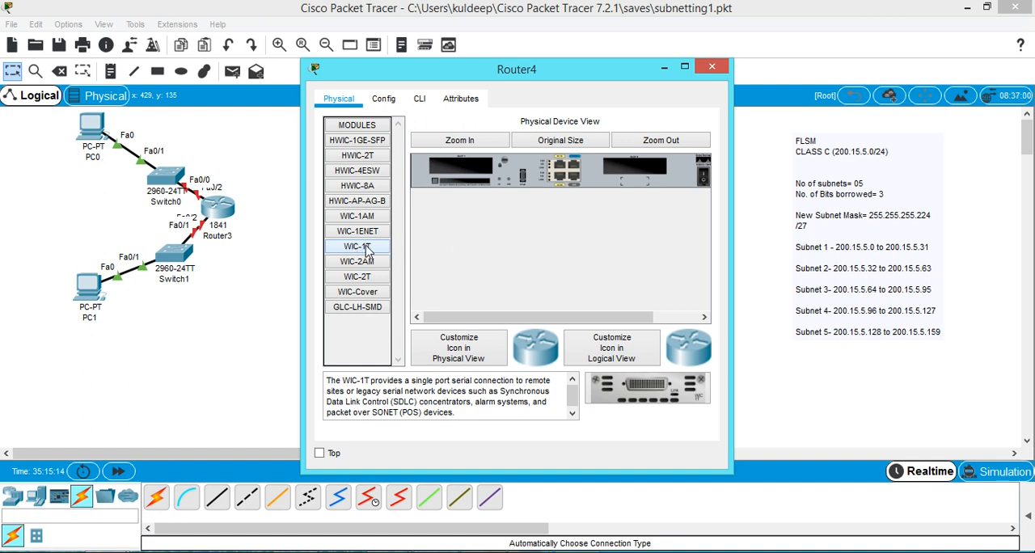
mouse_move(635, 164)
left_mouse_down()
mouse_move(612, 165)
mouse_move(635, 167)
left_mouse_up()
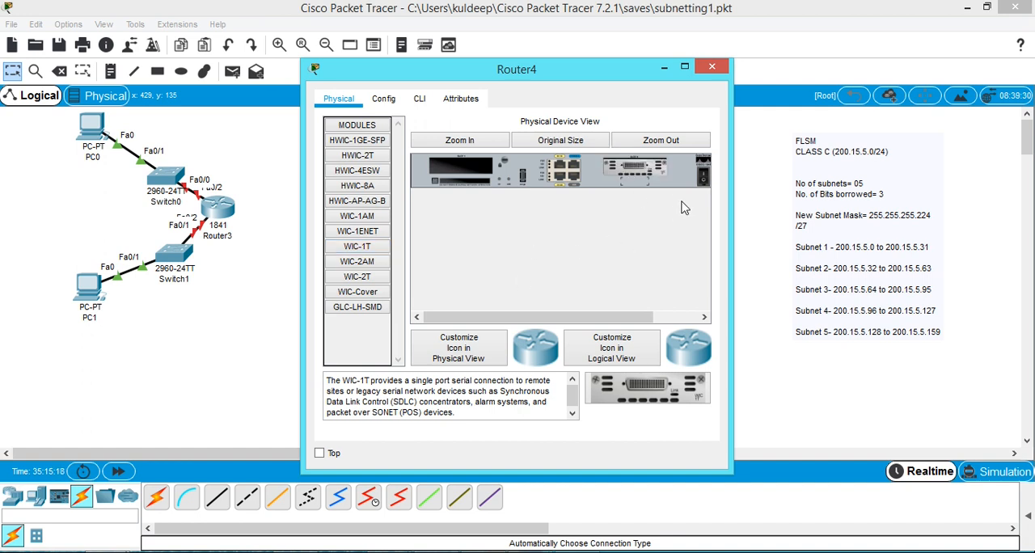
left_click(704, 181)
left_click(713, 71)
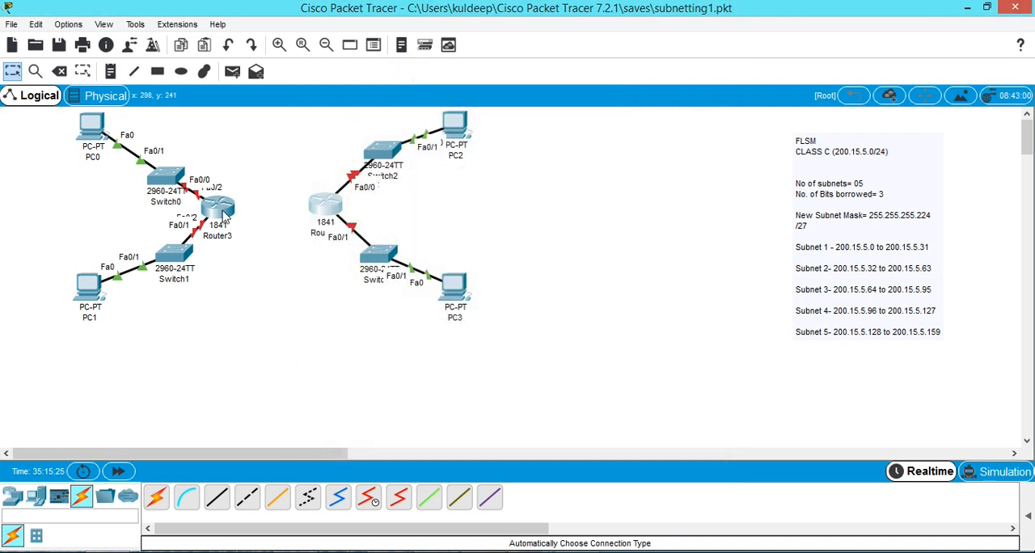
mouse_move(224, 217)
left_click(218, 212)
left_click(712, 66)
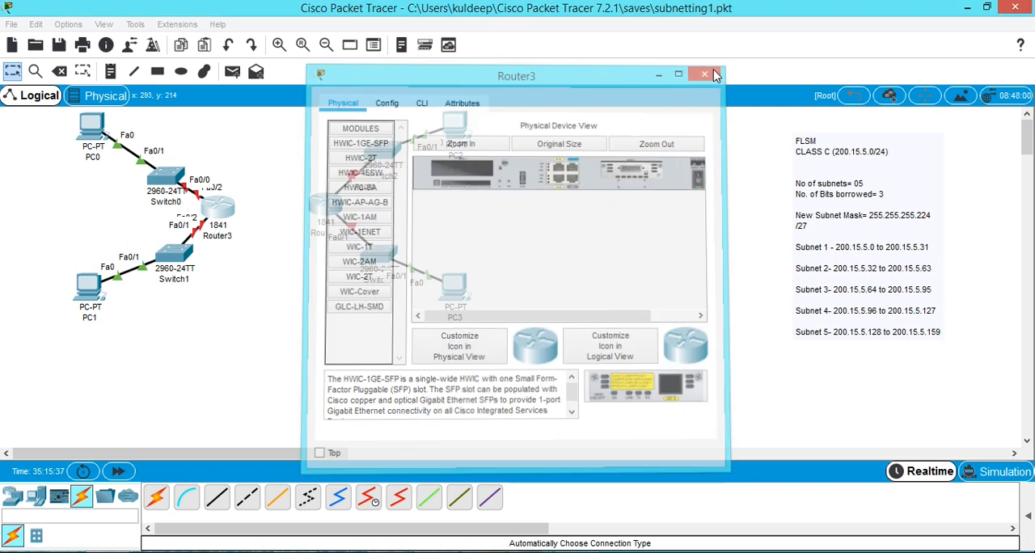
Connect Serial0/0/0 of Router3 to Serial0/0/0 of Router4 with a Serial DCE cable, and move Router4's half of the network farther from Router3.
left_click(81, 499)
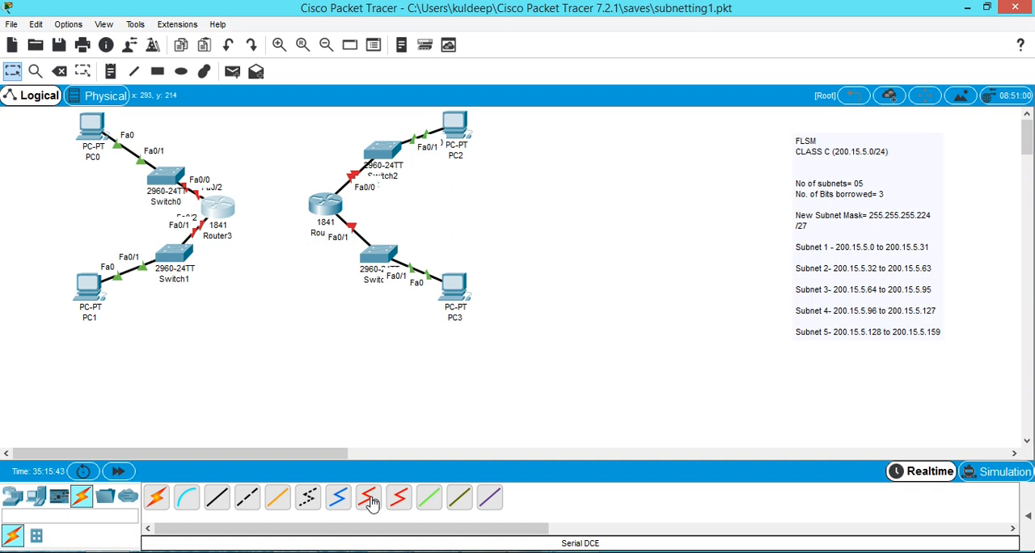
left_click(370, 501)
left_click(219, 213)
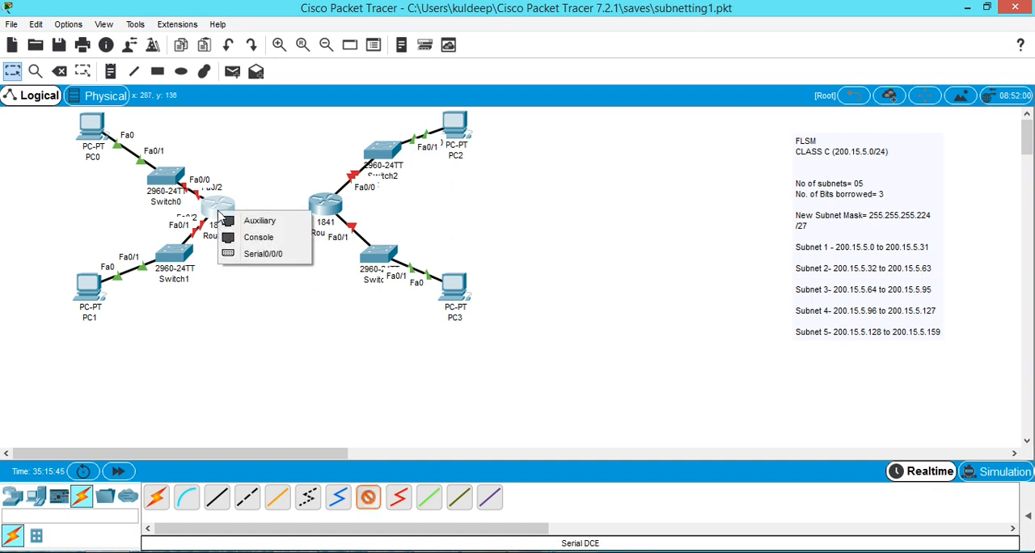
left_click(253, 263)
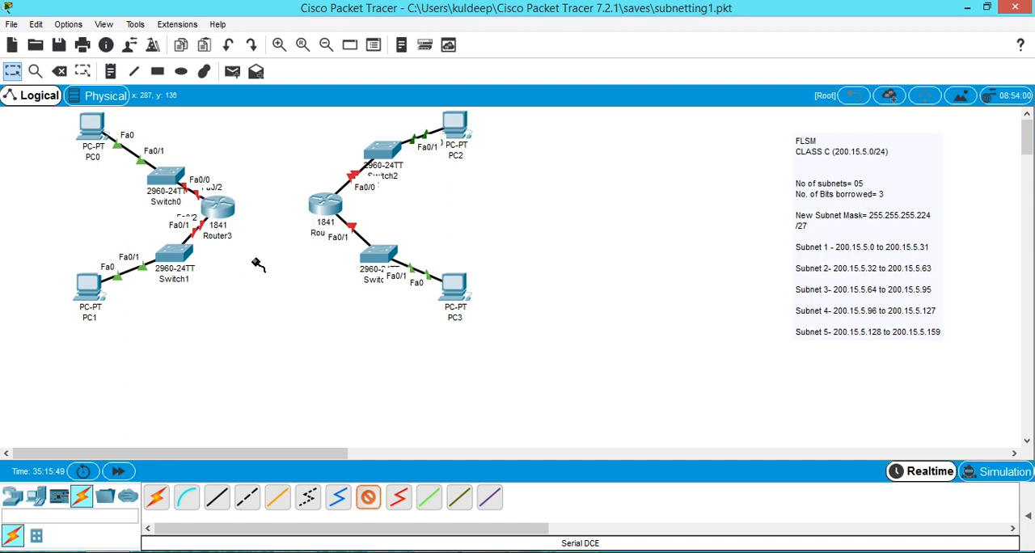
left_click(320, 210)
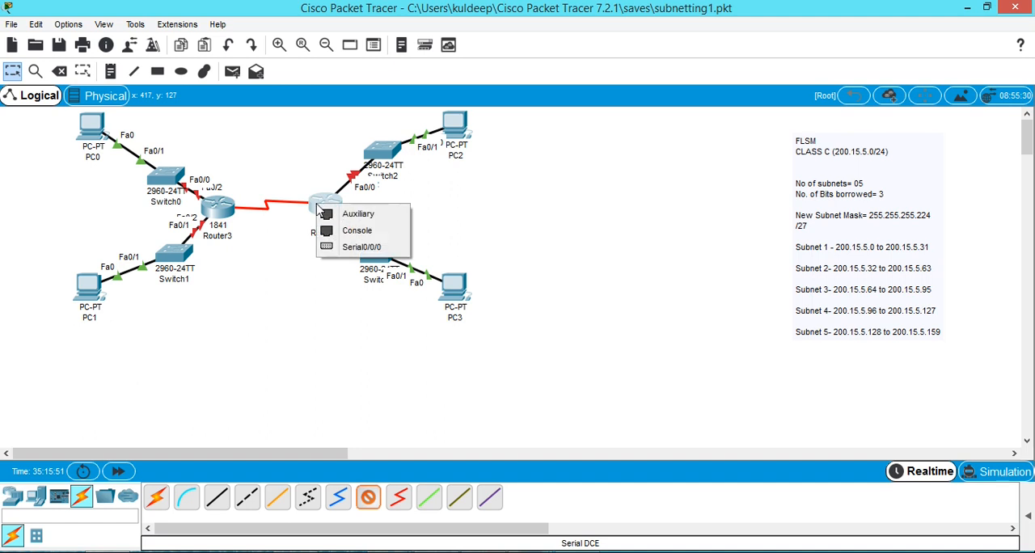
left_click(356, 247)
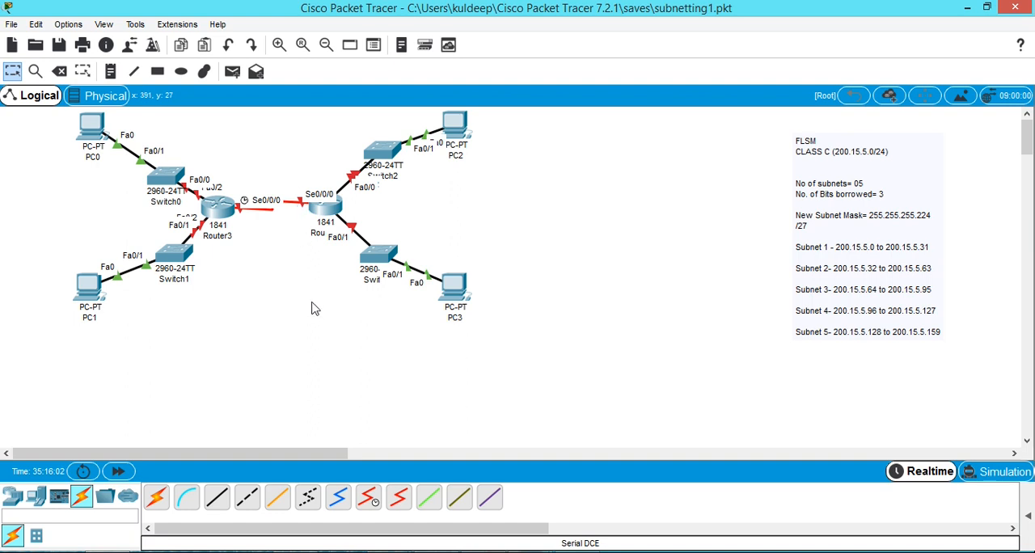
left_click_drag(296, 127, 530, 324)
left_click_drag(339, 213, 406, 207)
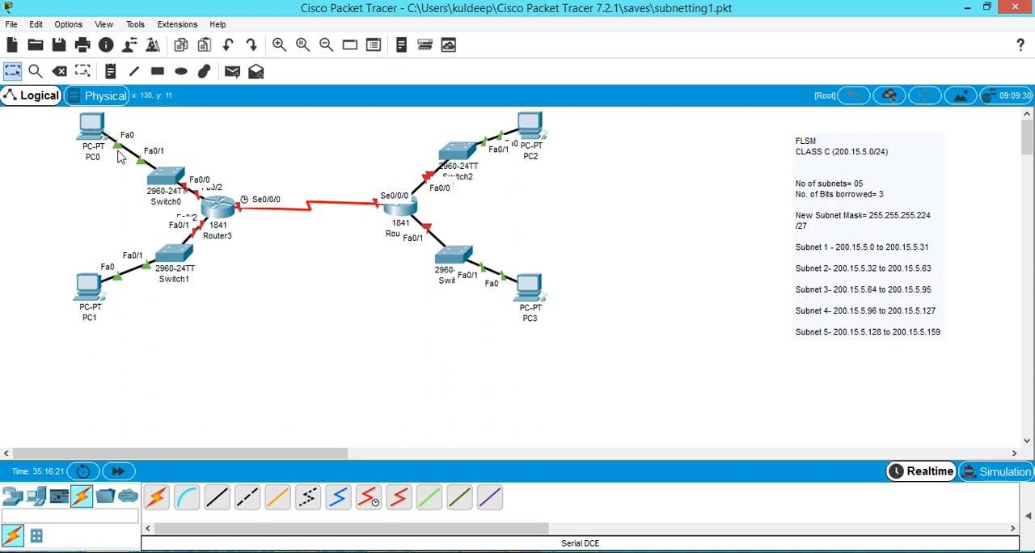
Open PC0's IP configuration and place its window so the topology and the subnet list stay visible.
mouse_move(100, 135)
left_click(95, 134)
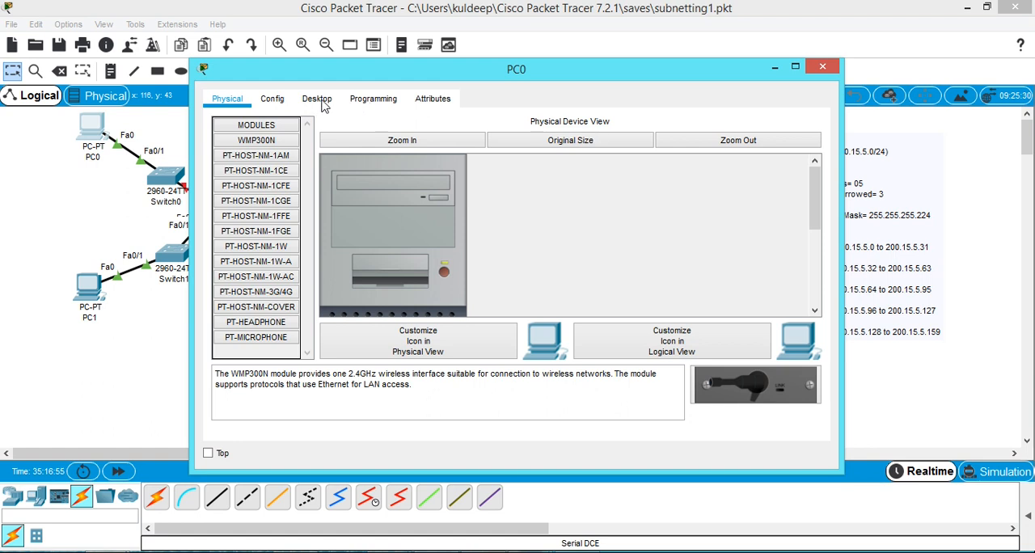
left_click(321, 103)
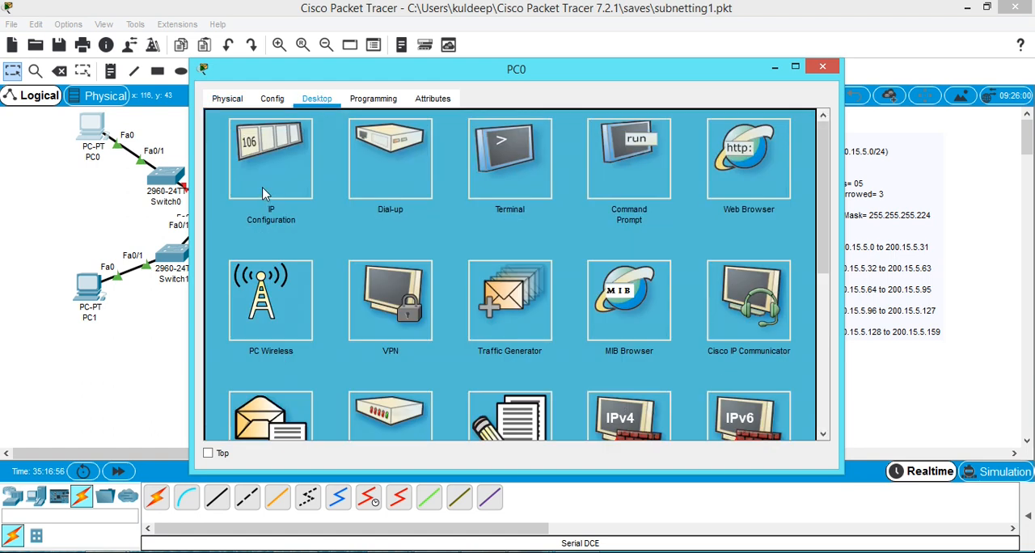
left_click(262, 193)
left_click_drag(474, 76, 279, 99)
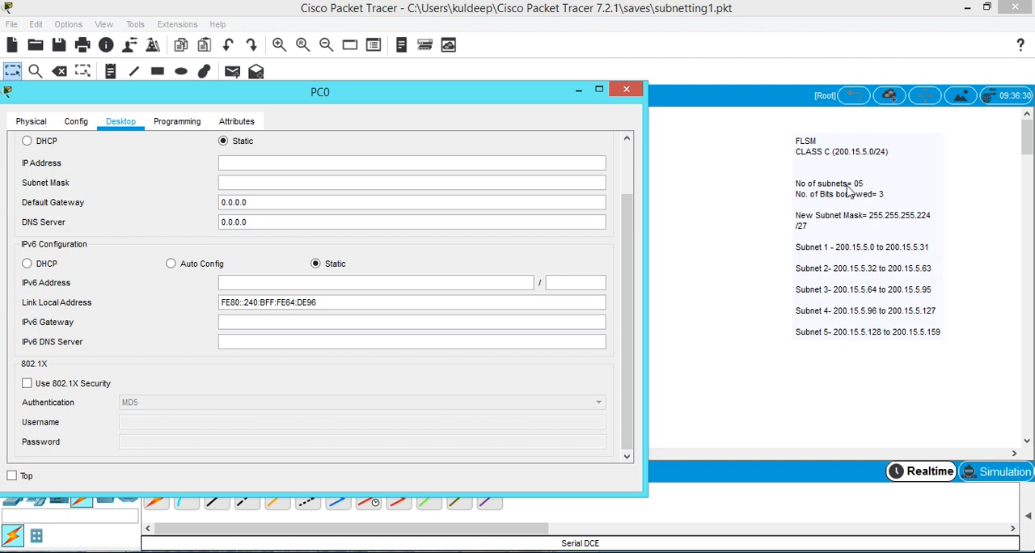
left_click_drag(464, 97, 610, 390)
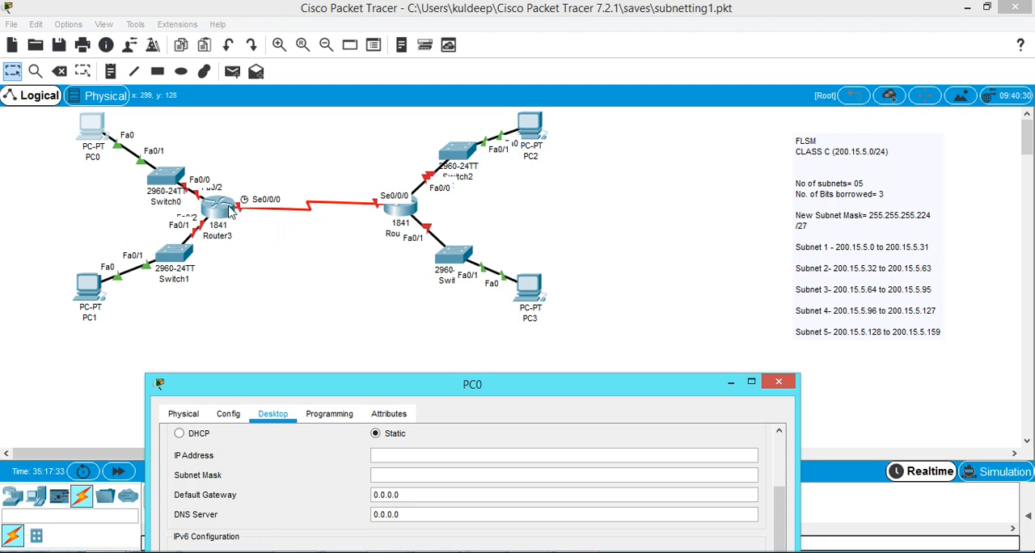
left_click_drag(545, 394, 457, 354)
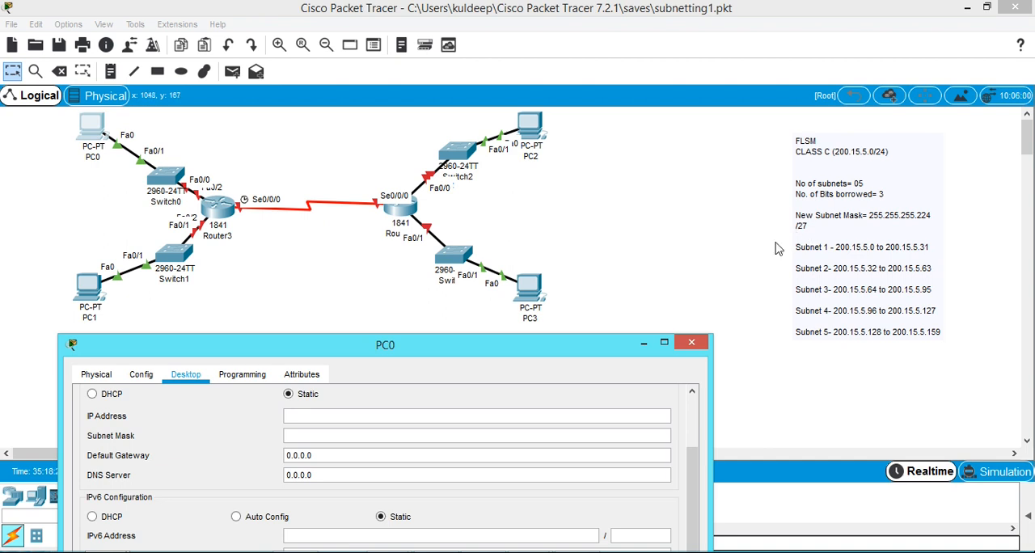
mouse_move(519, 349)
left_mouse_down()
mouse_move(480, 350)
mouse_move(527, 350)
left_mouse_up()
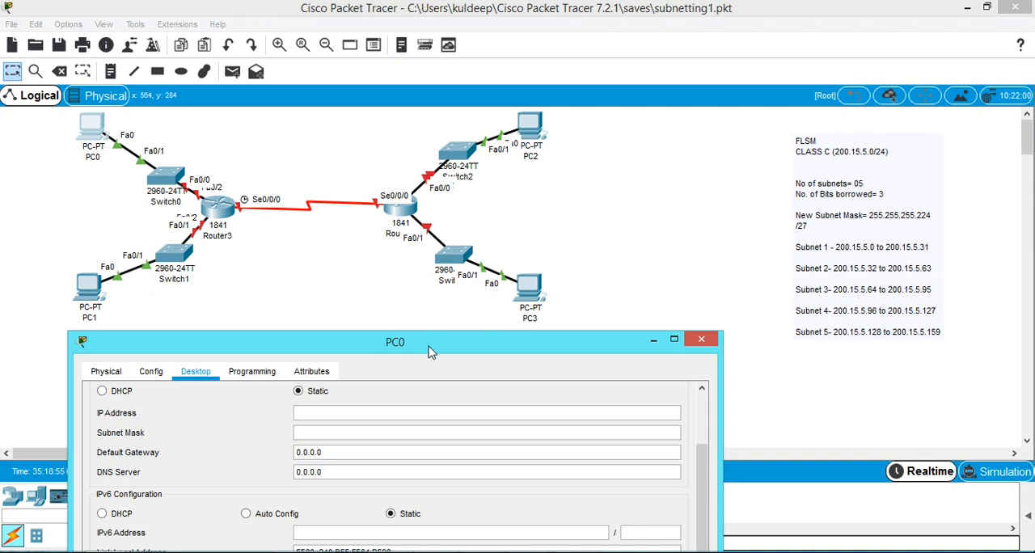
left_click_drag(433, 348, 442, 315)
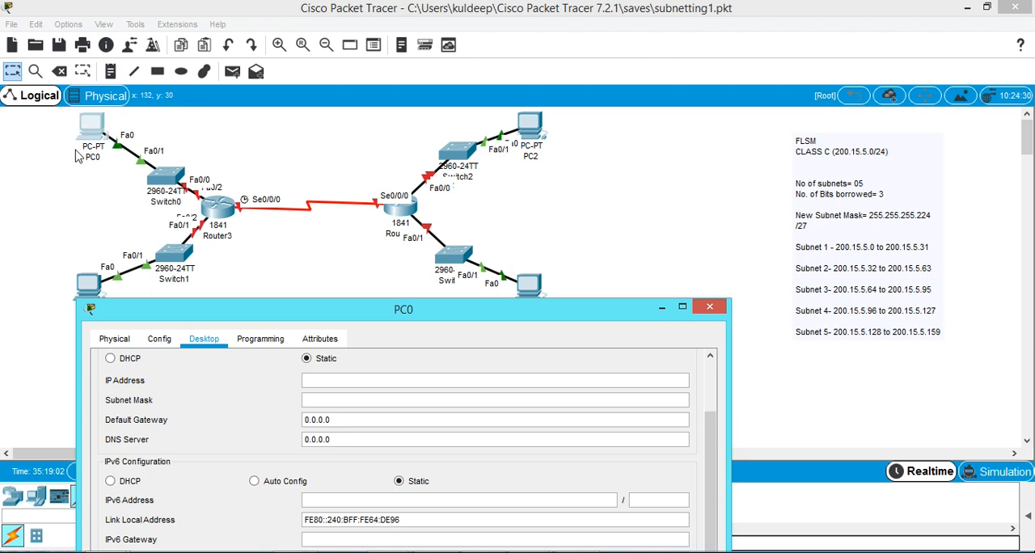
Assign PC0 the static IP address 200.15.5.1 with subnet mask 255.255.255.224.
left_click(371, 381)
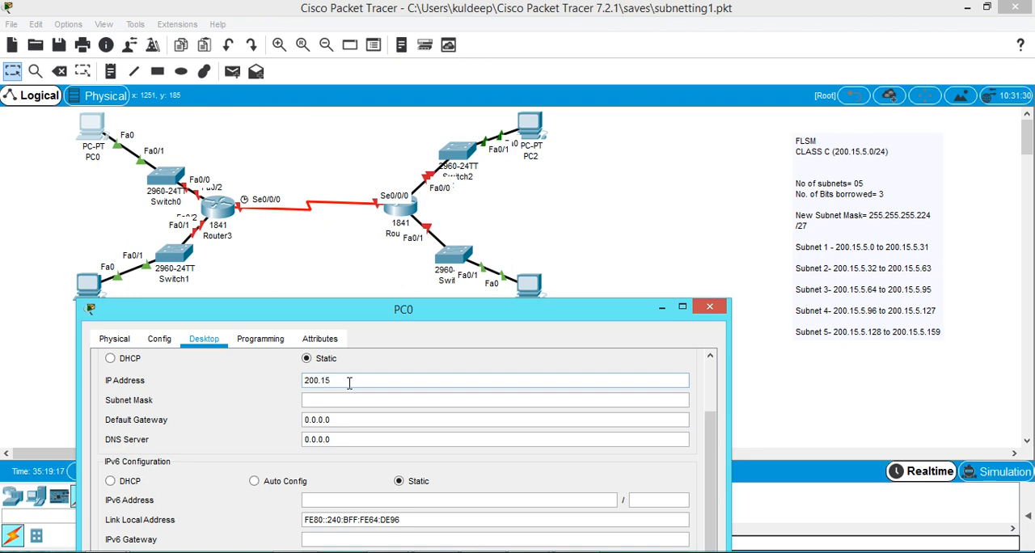
type(".5.")
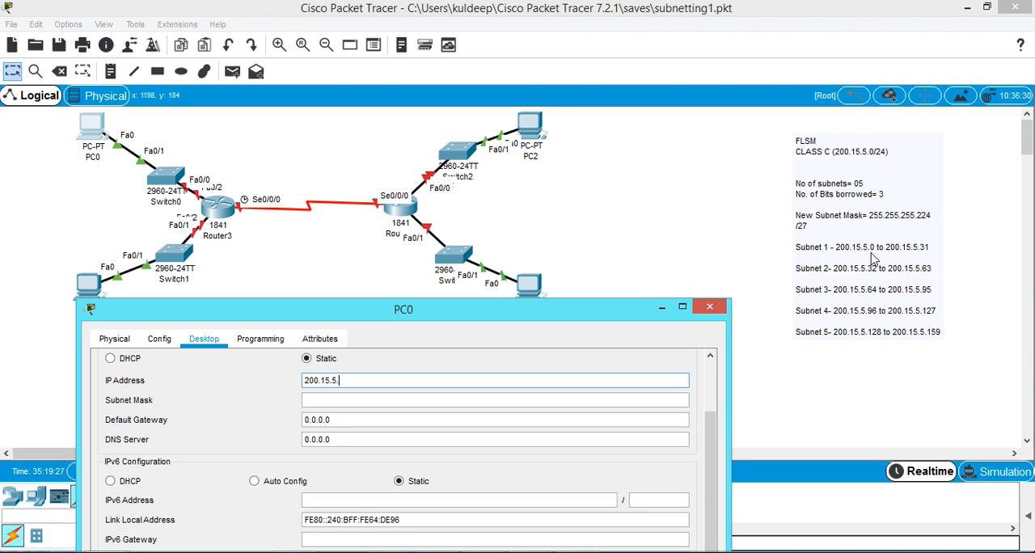
type("1")
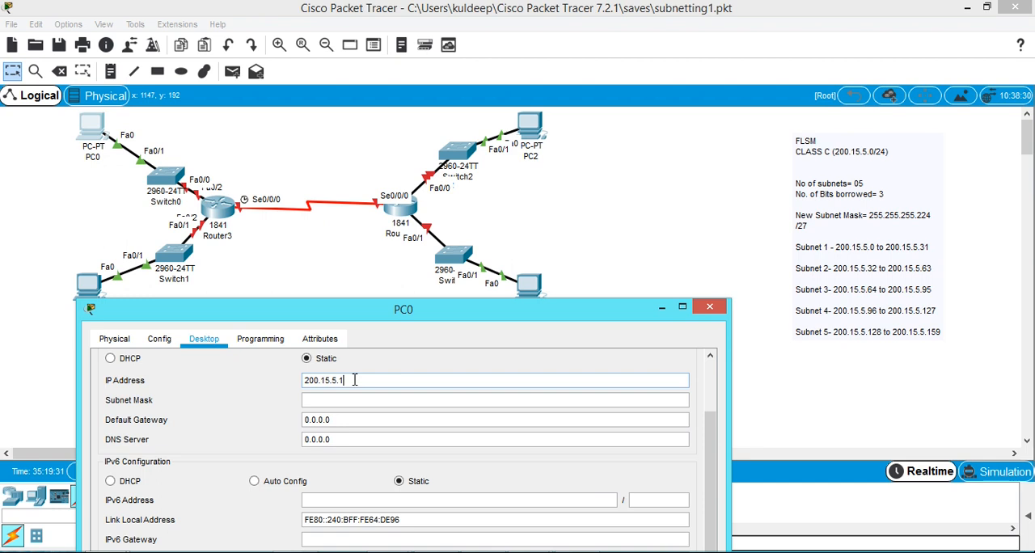
double_click(301, 381)
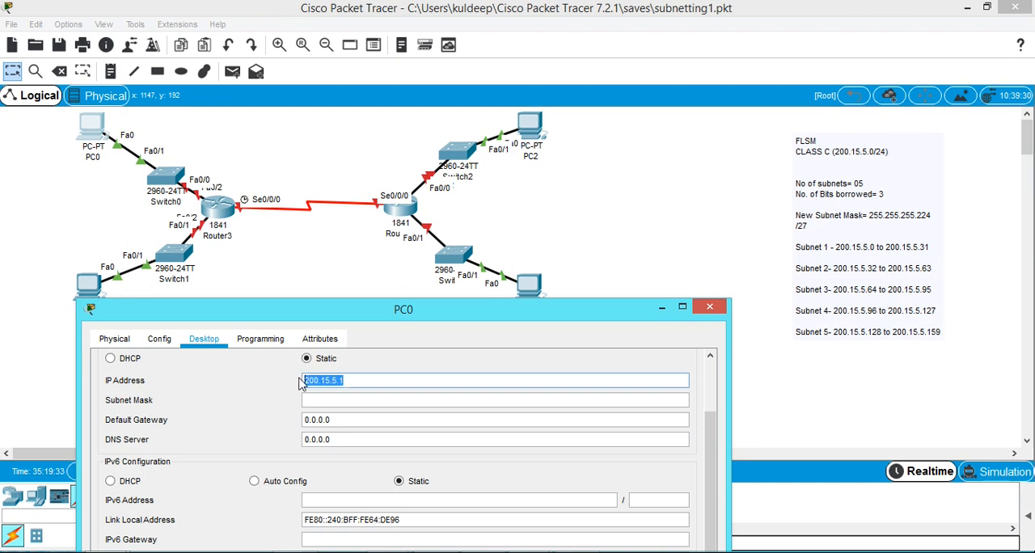
left_click(349, 400)
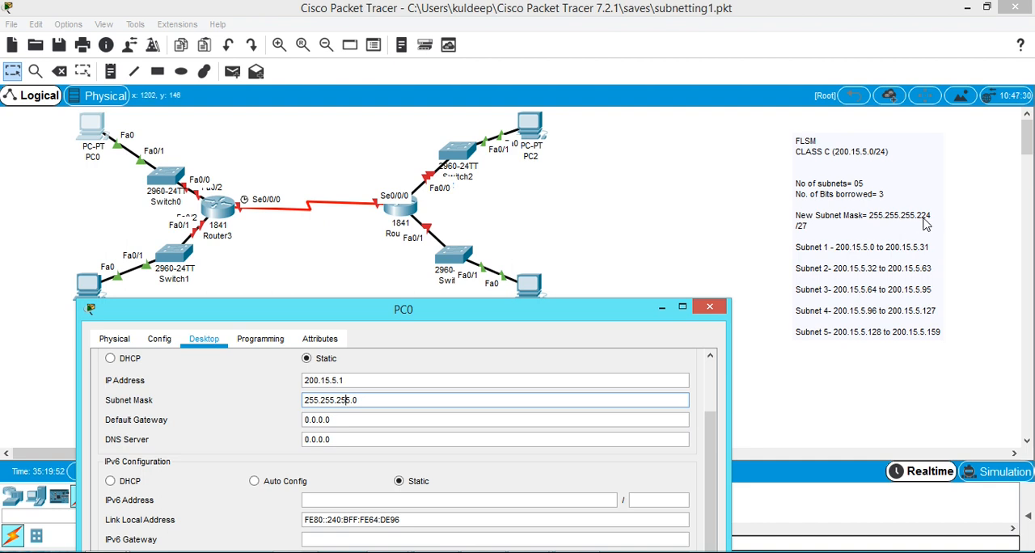
double_click(368, 400)
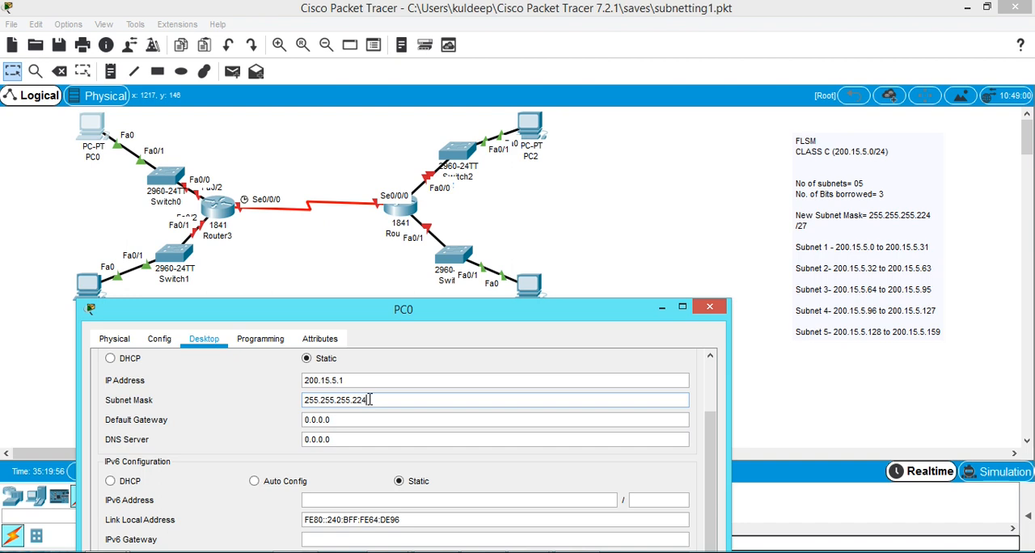
type("224")
left_click_drag(342, 316, 476, 237)
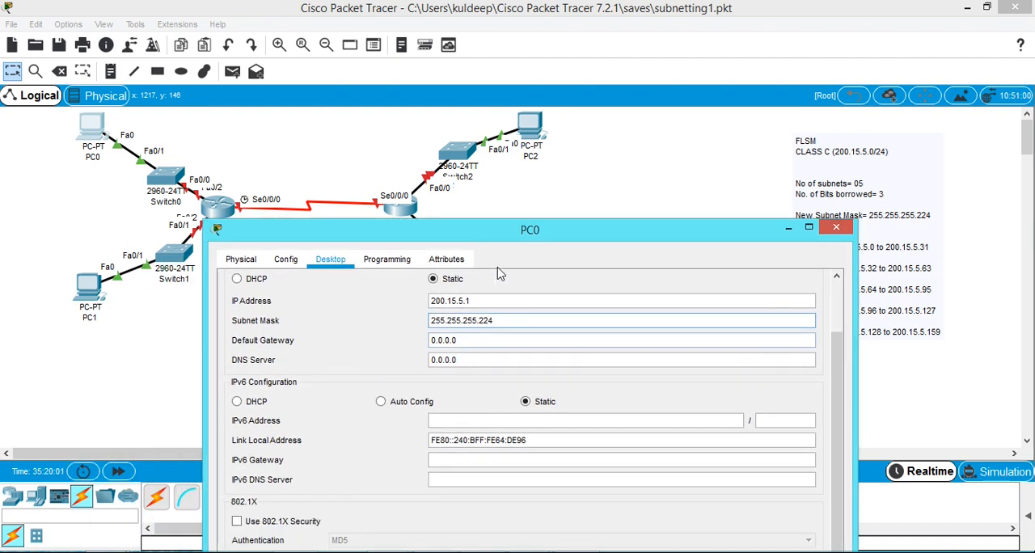
left_click(837, 229)
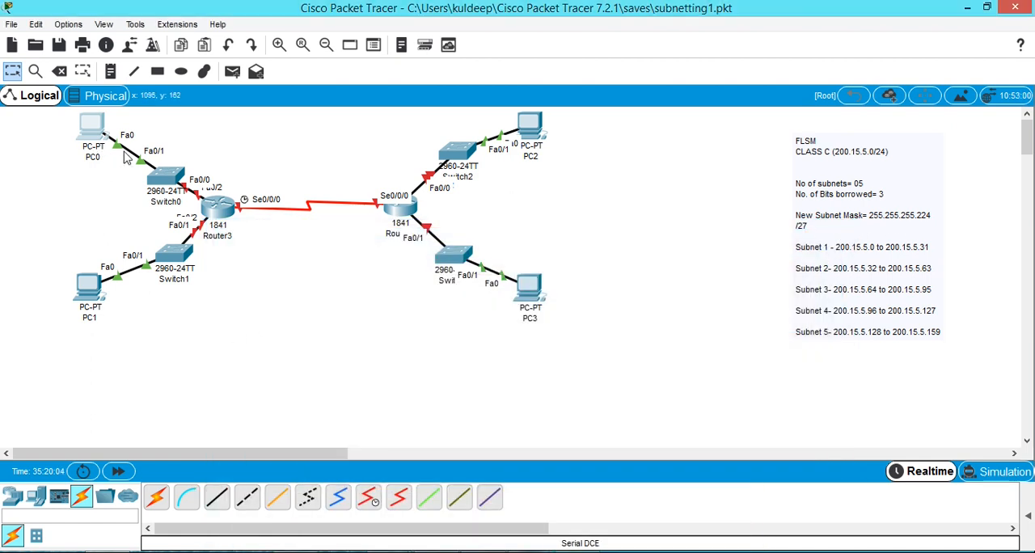
Assign PC1 the static IP address 200.15.5.33 with subnet mask 255.255.255.224.
left_click(86, 291)
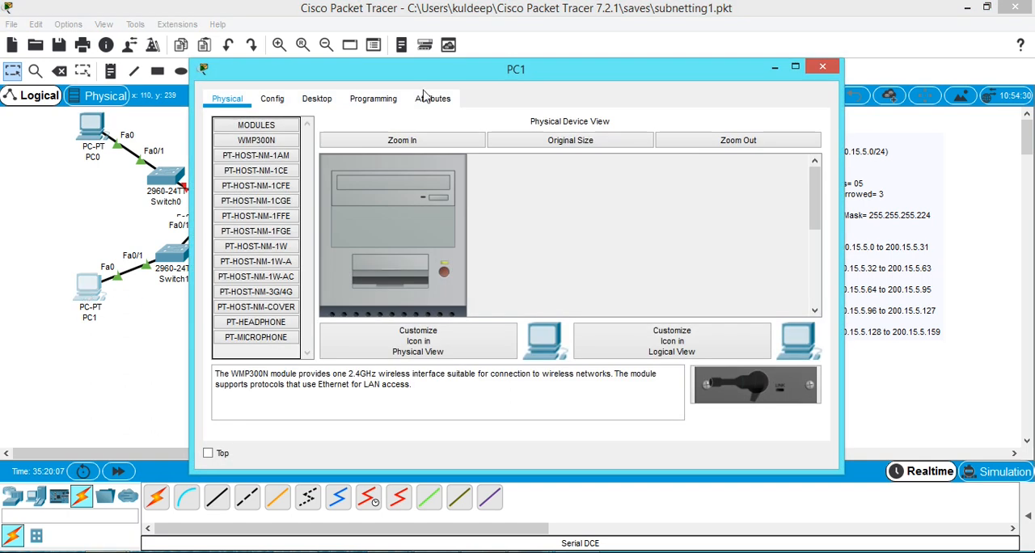
left_click(320, 103)
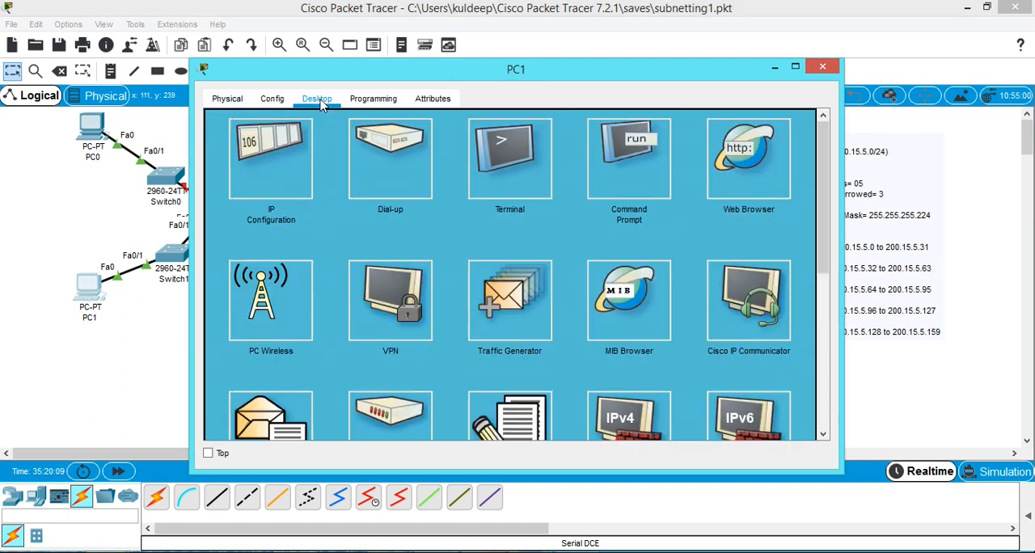
left_click(279, 175)
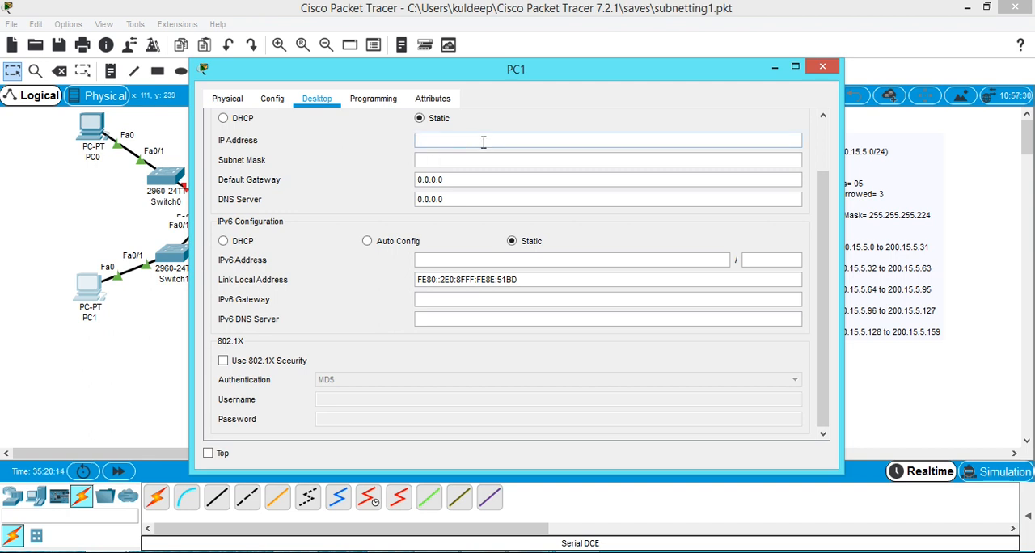
left_click_drag(571, 80, 443, 122)
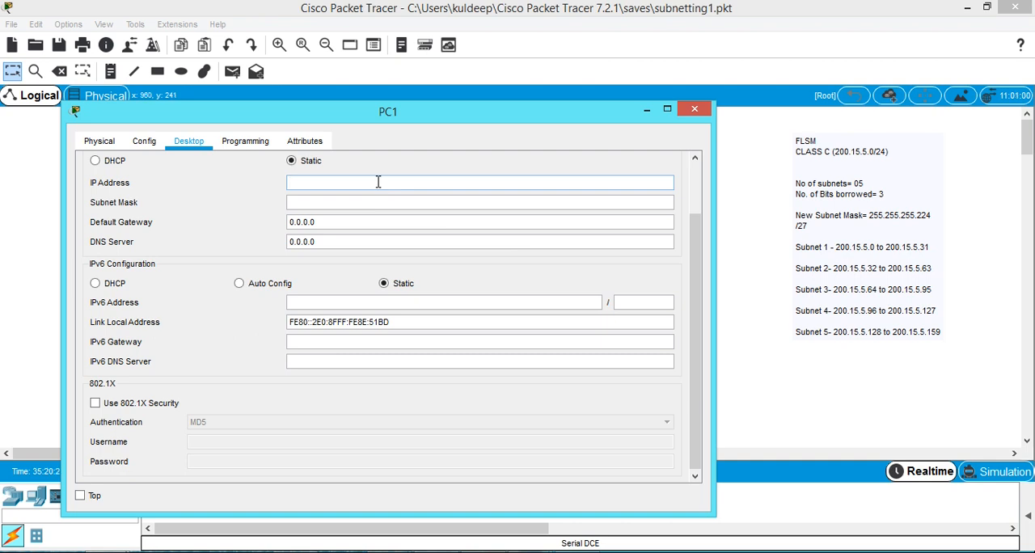
type("200.15.5.1")
double_click(285, 183)
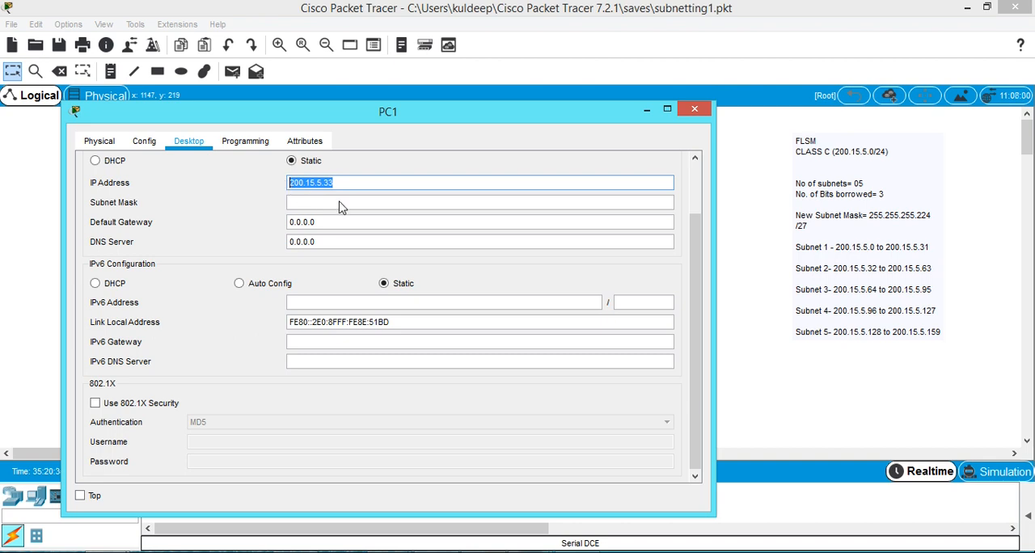
left_click(340, 202)
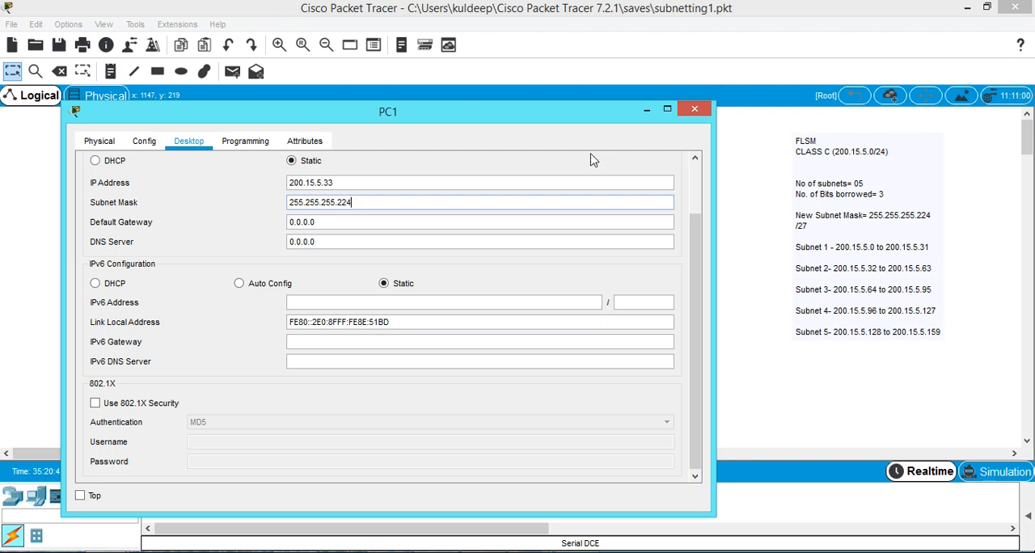
left_click(694, 108)
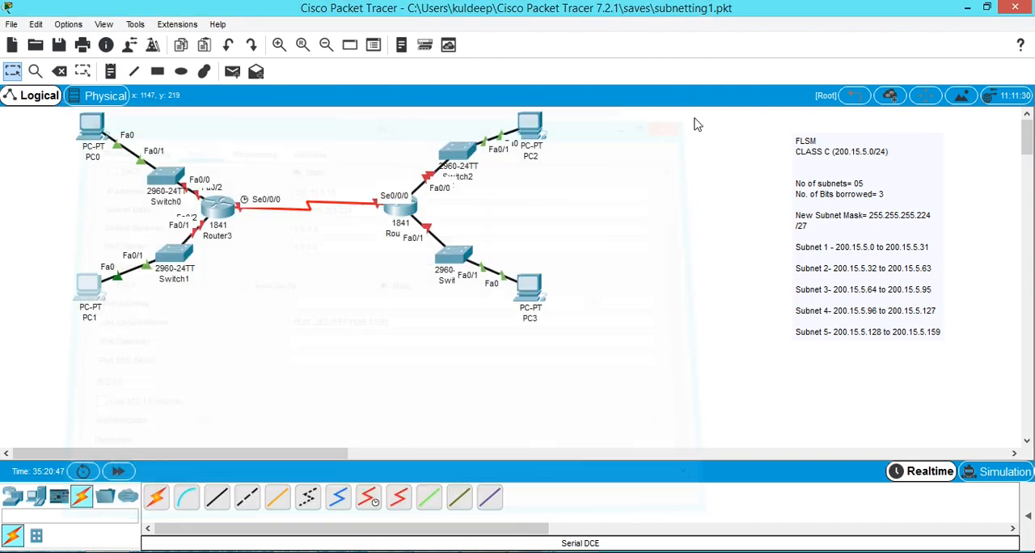
Assign PC2 the static IP address 200.15.5.65 with subnet mask 255.255.255.224.
left_click(532, 131)
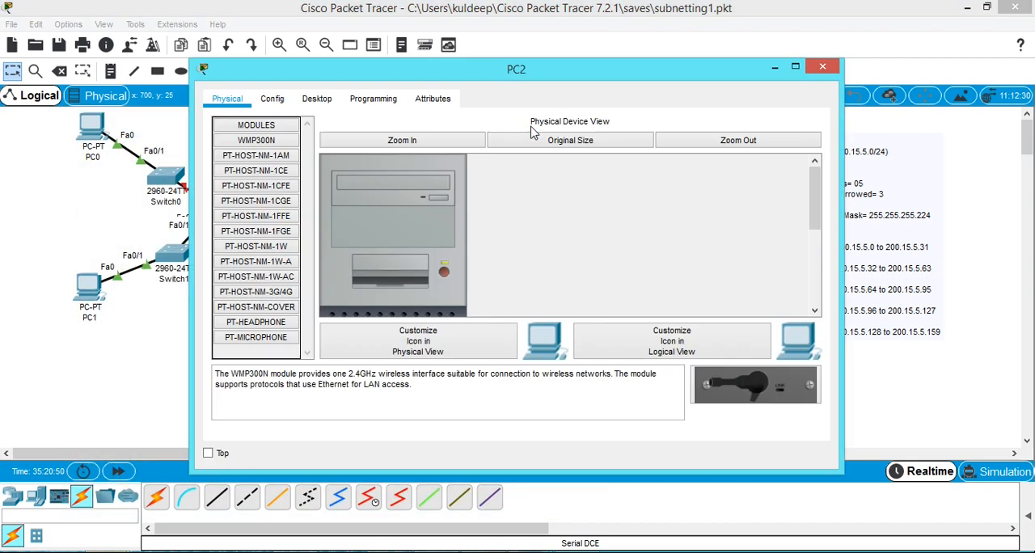
left_click(318, 101)
left_click(261, 199)
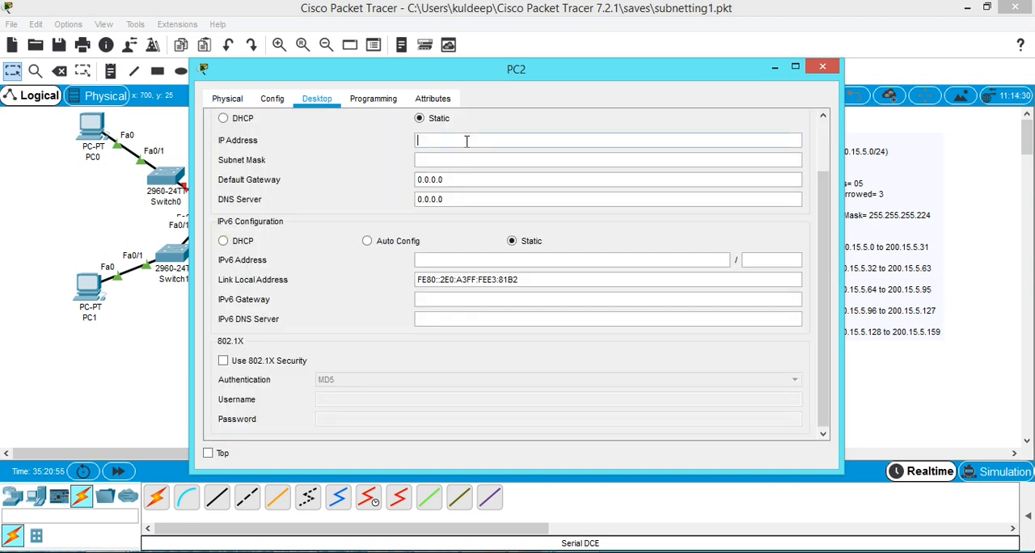
left_click_drag(596, 82, 472, 81)
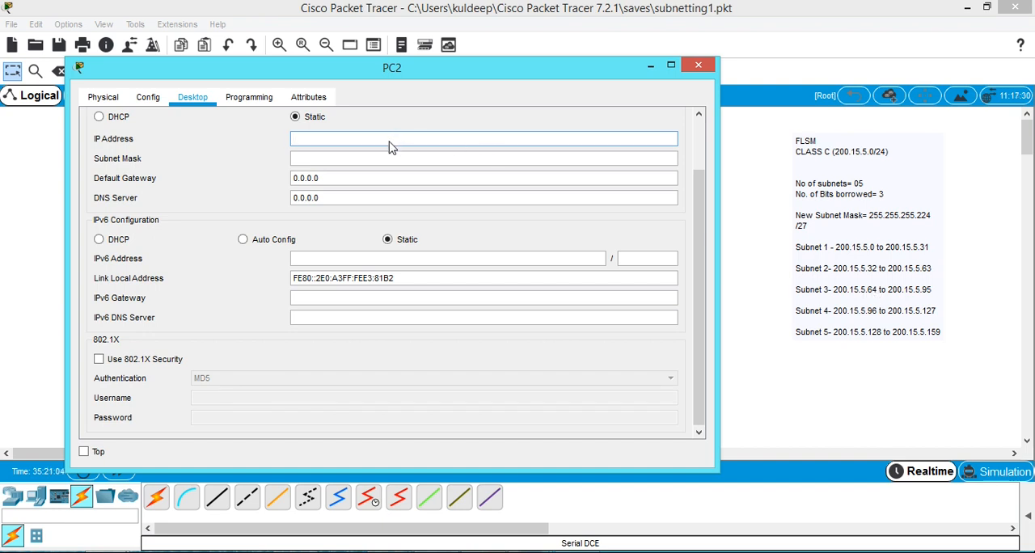
type("200.15.5.33")
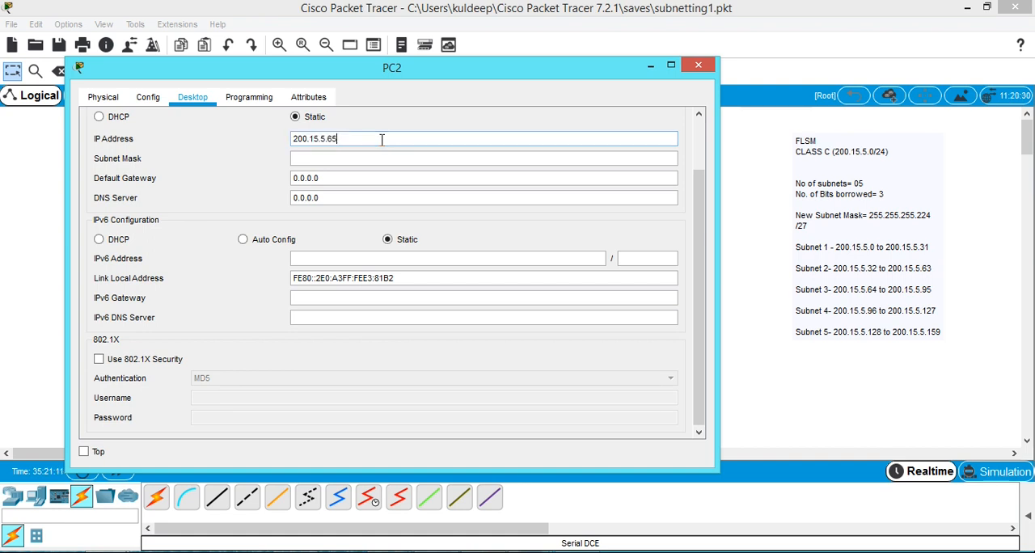
left_click(390, 160)
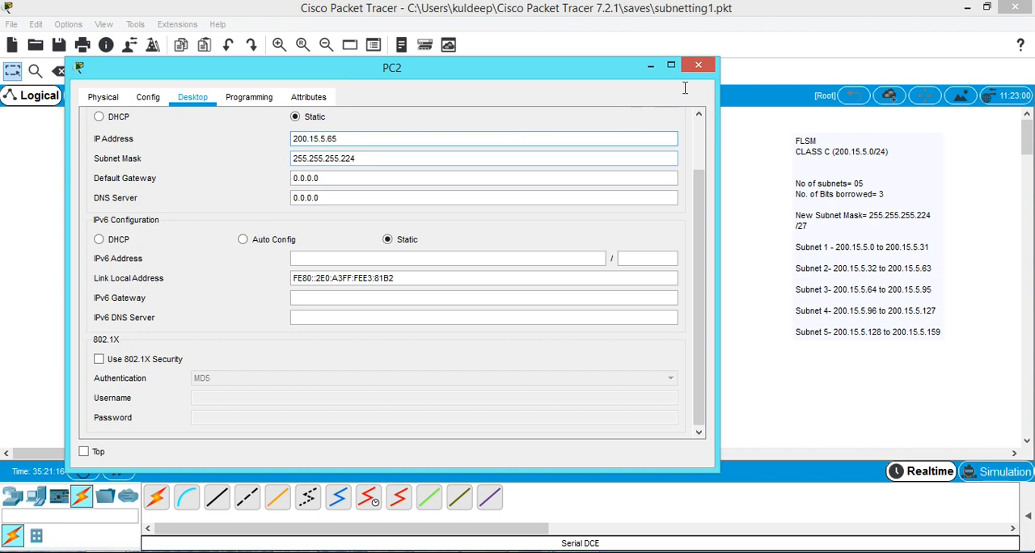
left_click(698, 65)
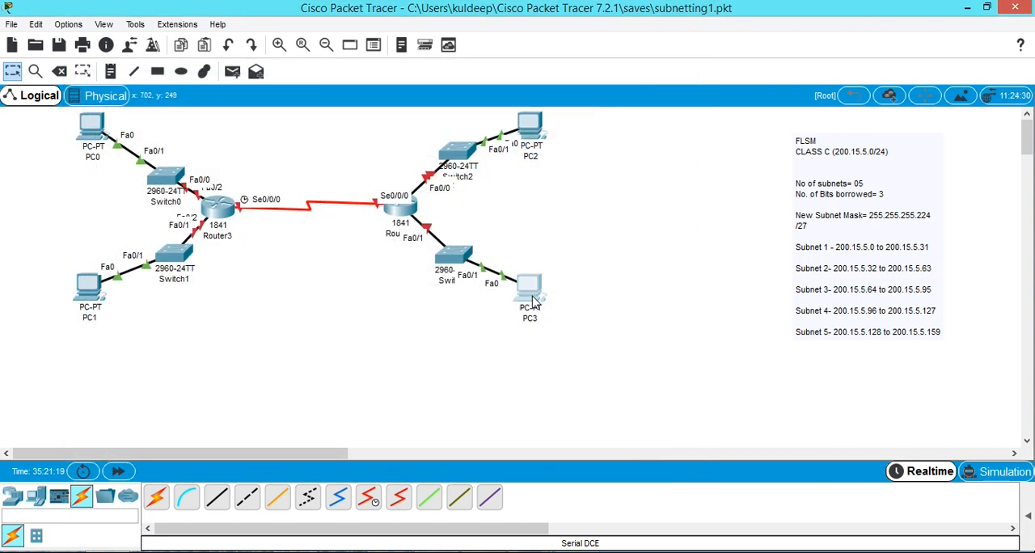
Assign PC3 the static IP address 200.15.5.97 with subnet mask 255.255.255.224.
left_click(532, 300)
left_click(317, 99)
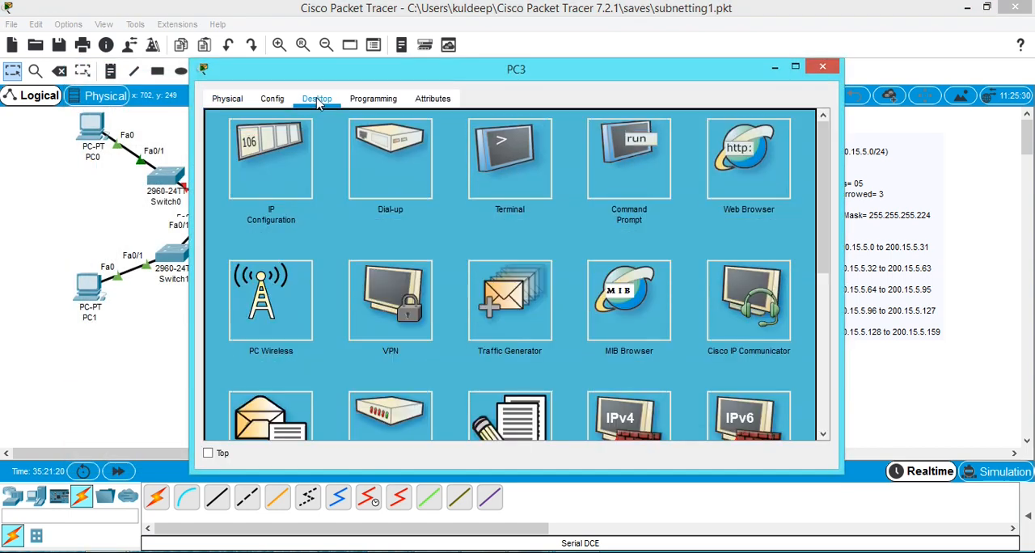
left_click(293, 175)
left_click(451, 141)
type("200.15.5.33")
left_click_drag(561, 77, 459, 91)
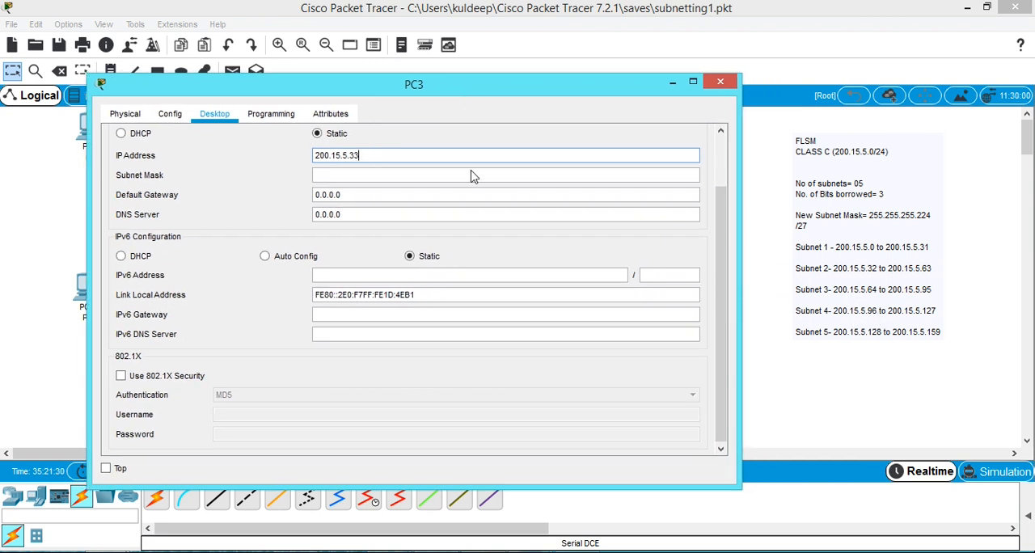
left_click(410, 173)
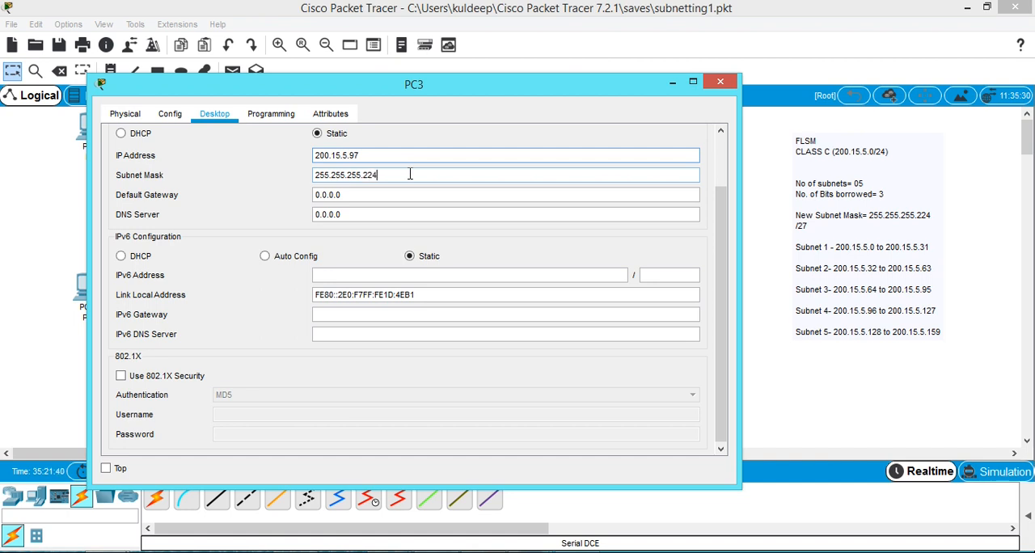
left_click(720, 81)
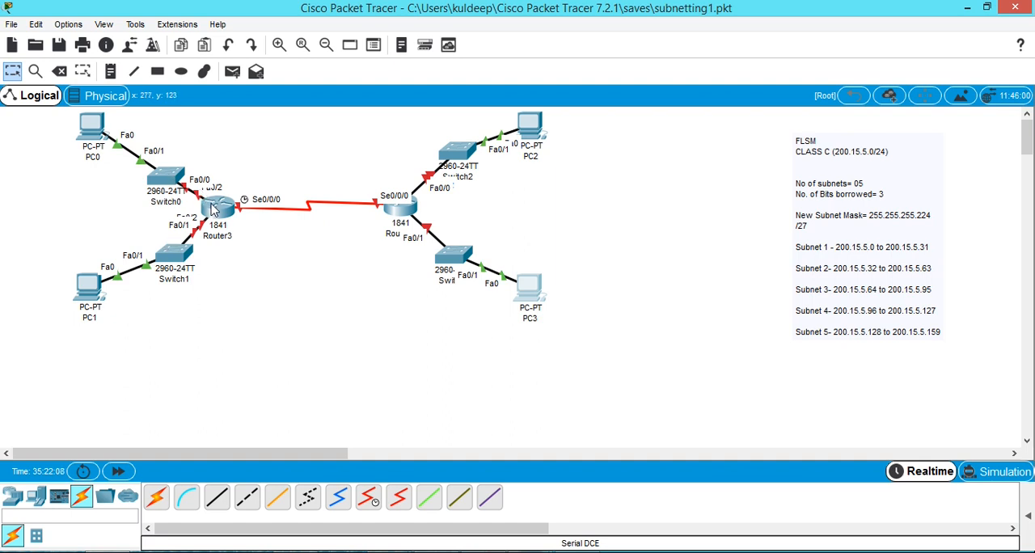
Move Router3 and Router4 closer together so that their interface labels are readable.
left_click_drag(218, 209, 260, 207)
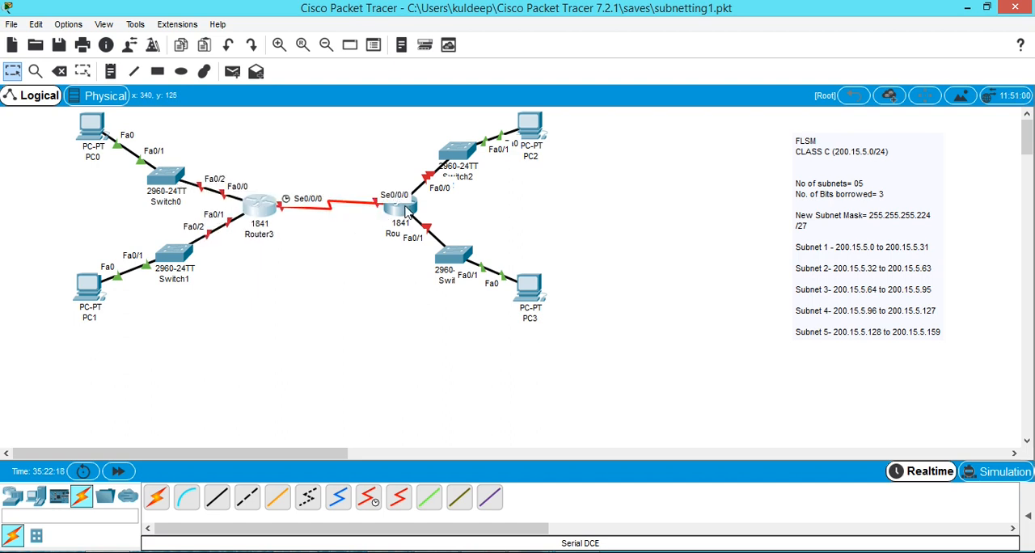
left_click_drag(377, 200, 346, 186)
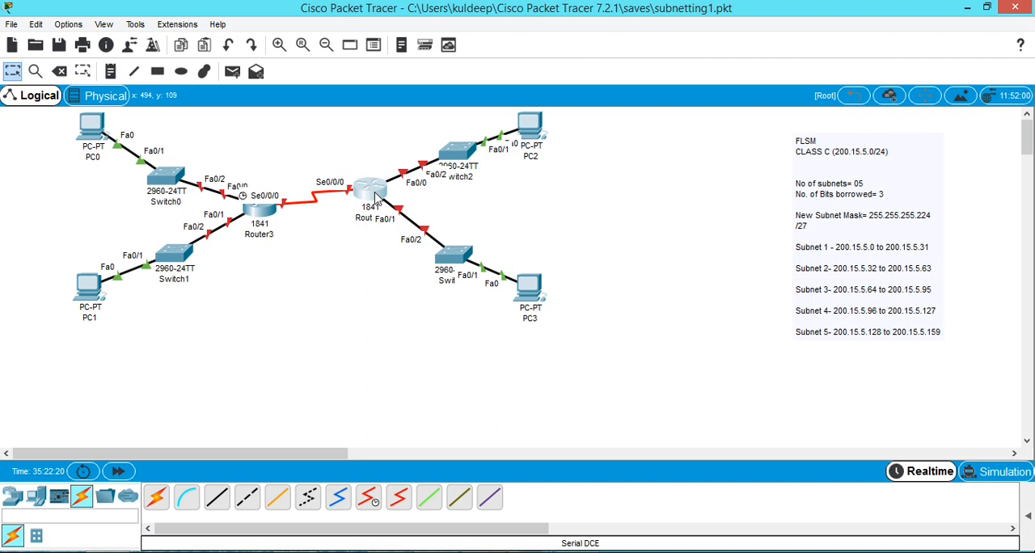
left_click_drag(380, 216, 378, 209)
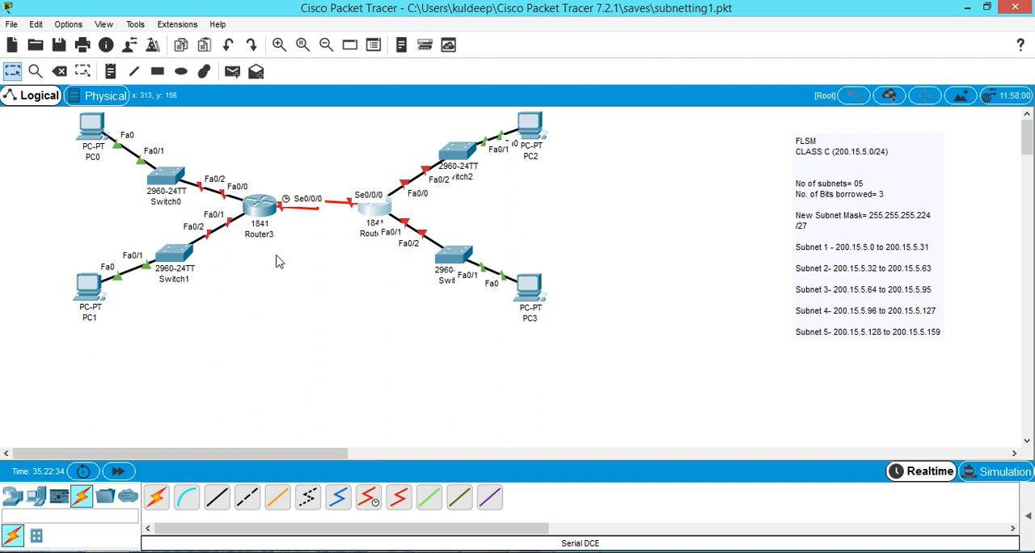
Open Router3's command line beside the topology, declining the initial configuration dialog.
left_click(262, 209)
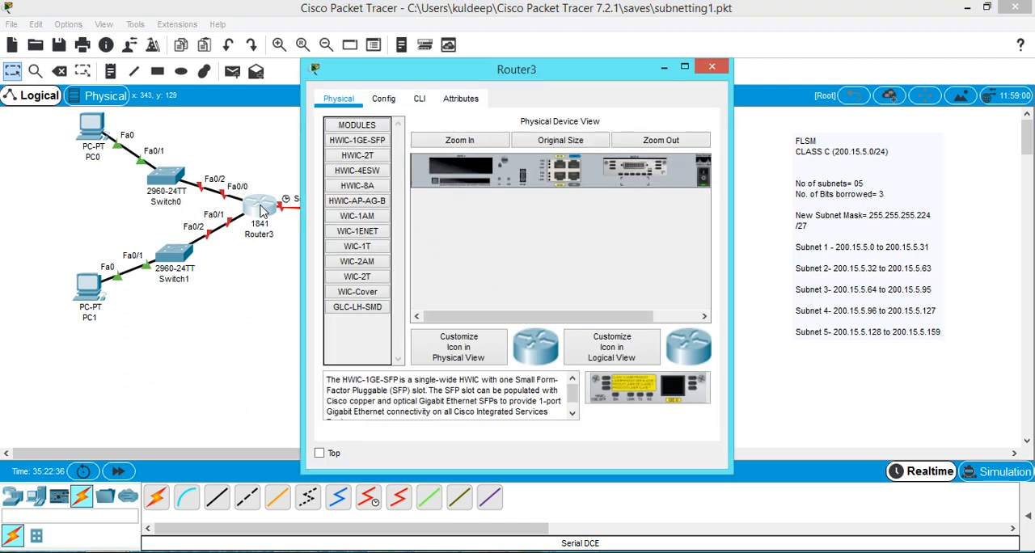
left_click_drag(477, 77, 732, 80)
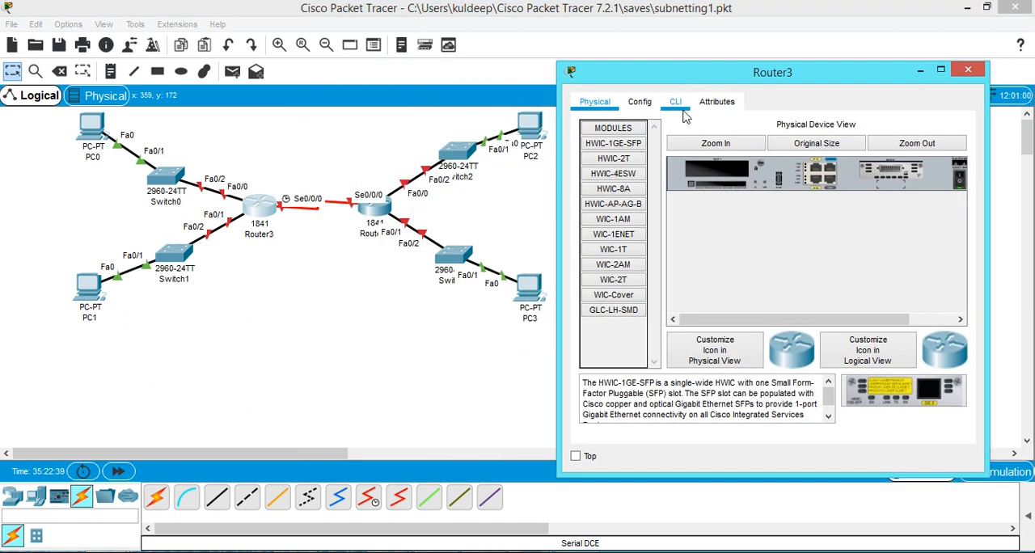
left_click(676, 102)
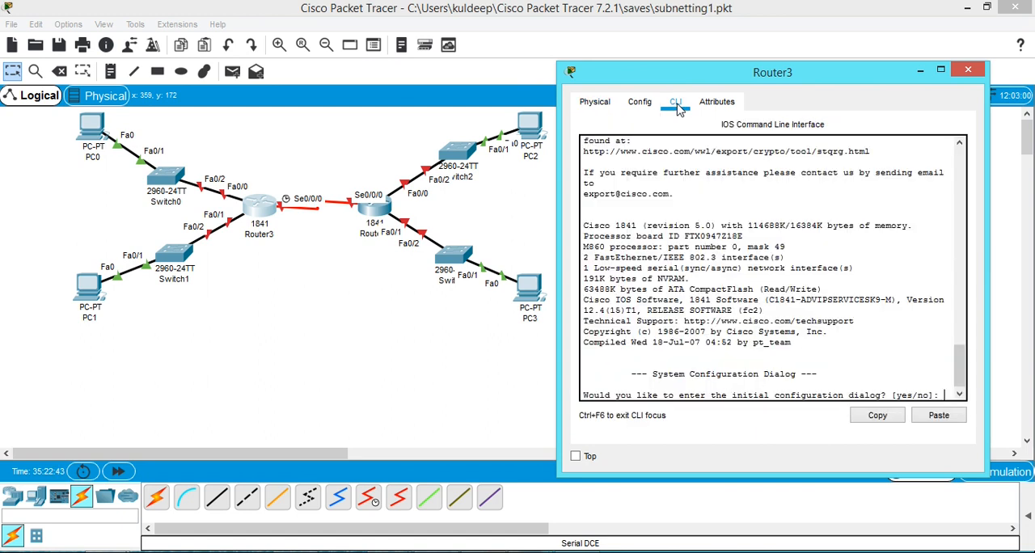
left_click(640, 104)
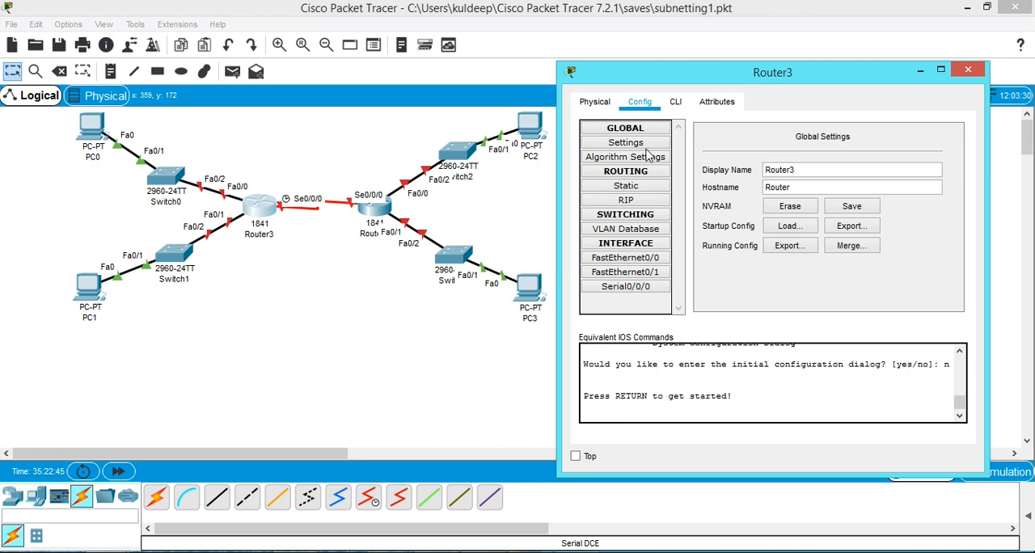
left_click(650, 158)
left_click(678, 105)
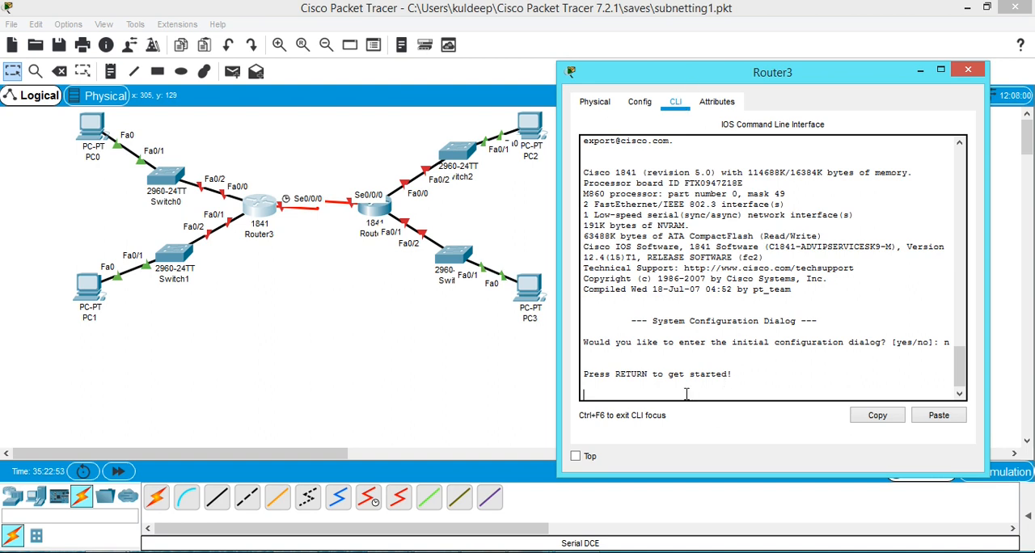
key("Return")
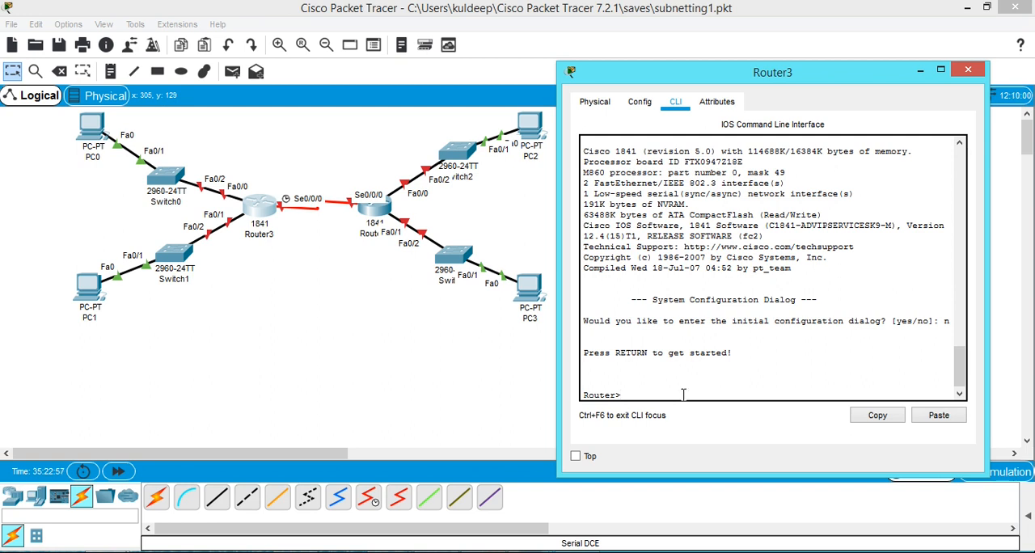
Enter privileged mode and global configuration mode on Router3, and select interface f0/0.
type("enable")
key("Return")
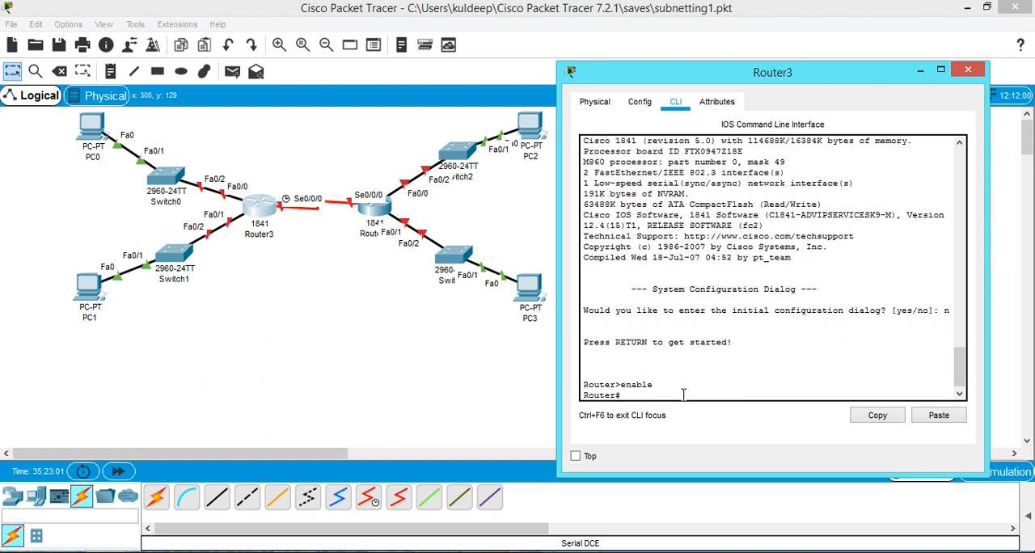
type("config t")
key("Return")
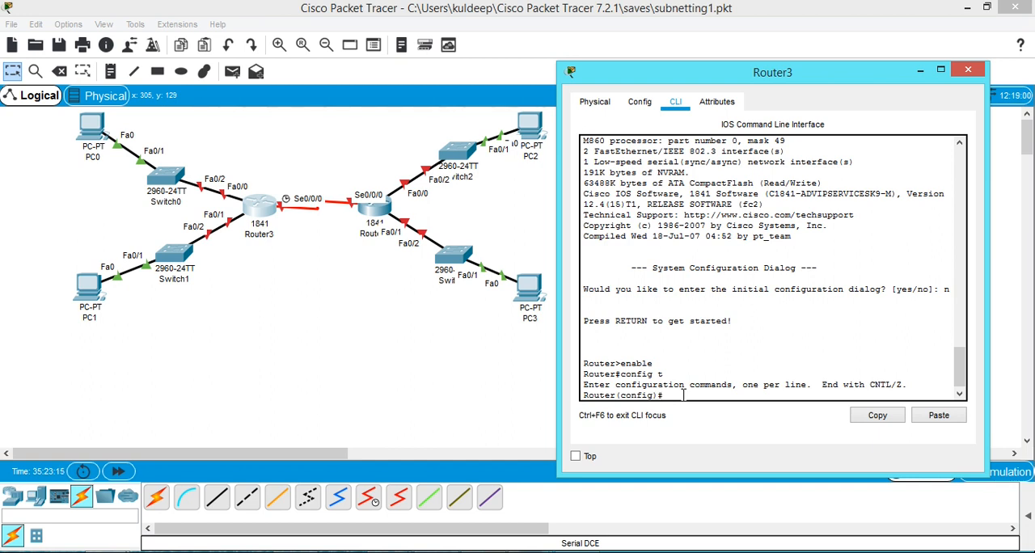
type("face f0/")
type("0/0")
key("Return")
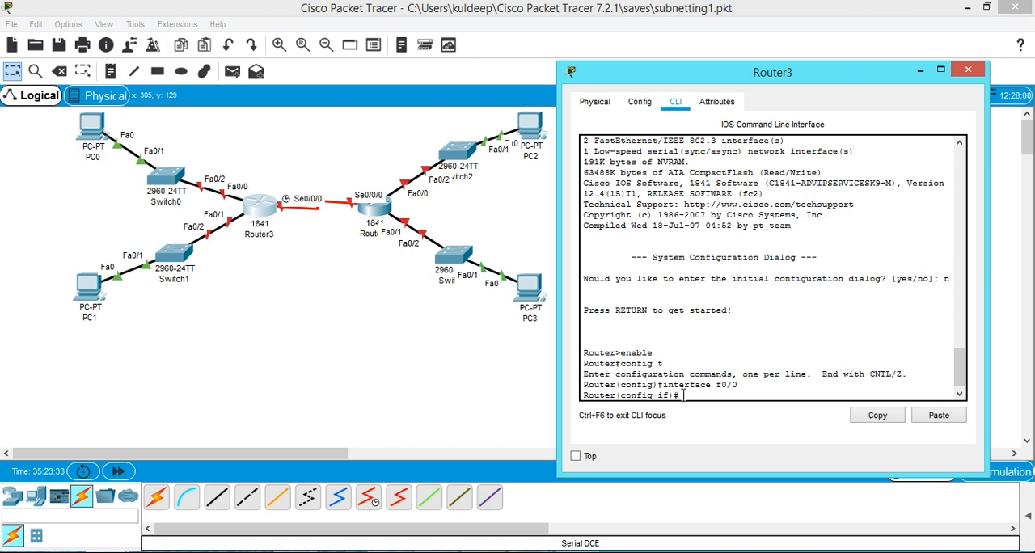
Try to assign IP address 200.15.5.2 to Router3's f0/0 interface, keeping the subnet list in view.
type("ip address")
left_click_drag(637, 77, 262, 120)
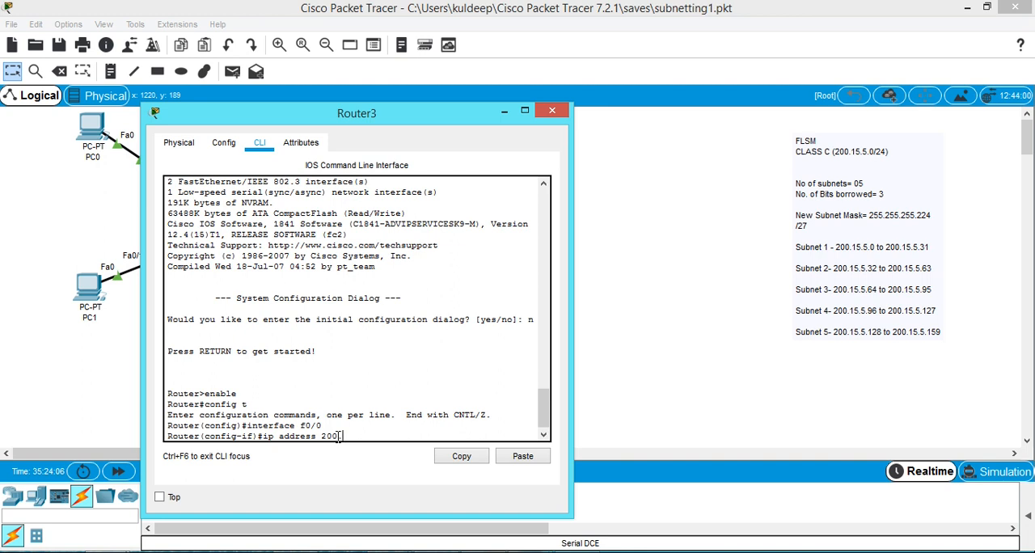
type(".15.5.2")
double_click(376, 436)
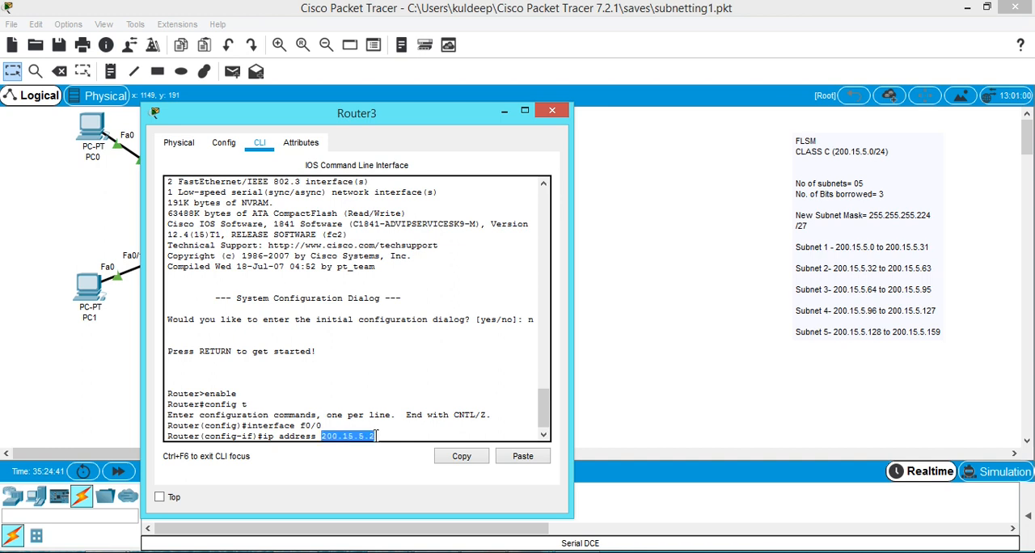
key("ctrl+z")
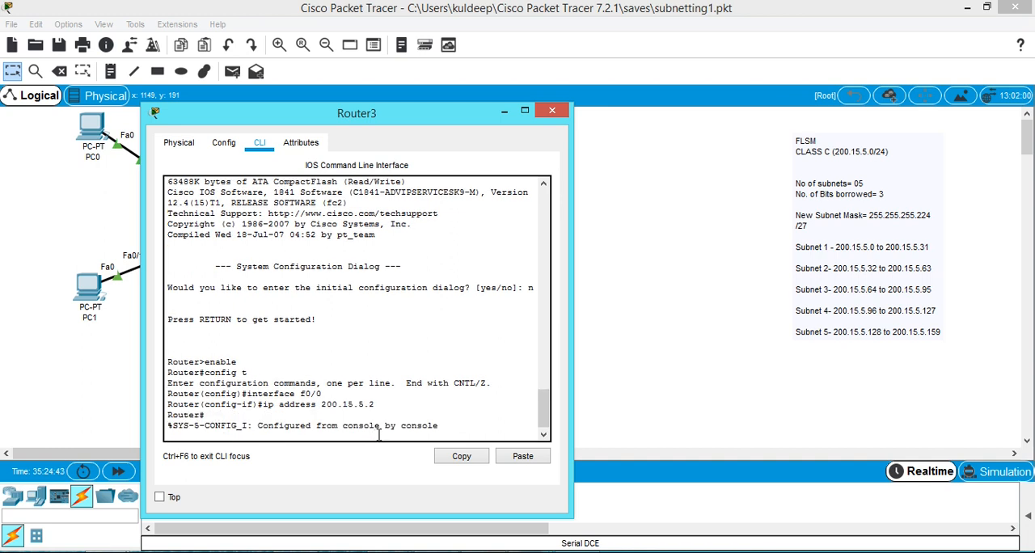
Re-enter global configuration mode on Router3 and select interface f0/0 again by reusing the earlier commands.
key("Up")
key("Up")
key("Return")
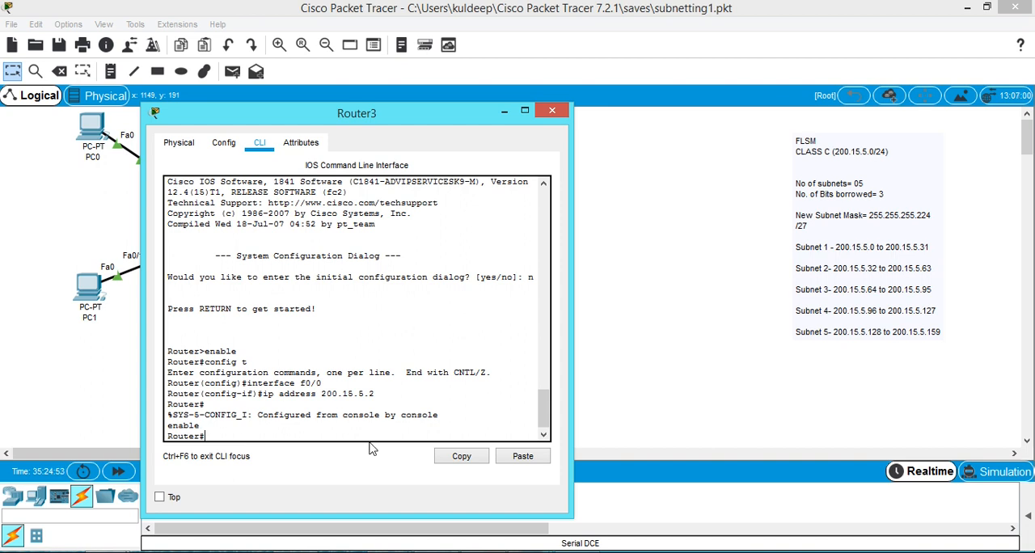
key("Up")
key("Return")
key("Up")
key("Up")
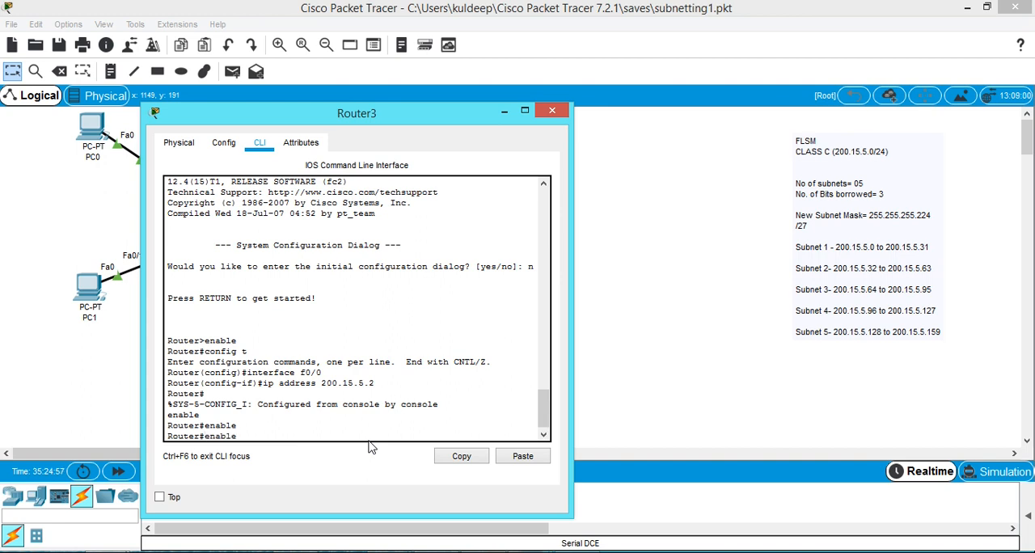
key("Return")
key("Up")
key("Up")
key("Return")
key("Up")
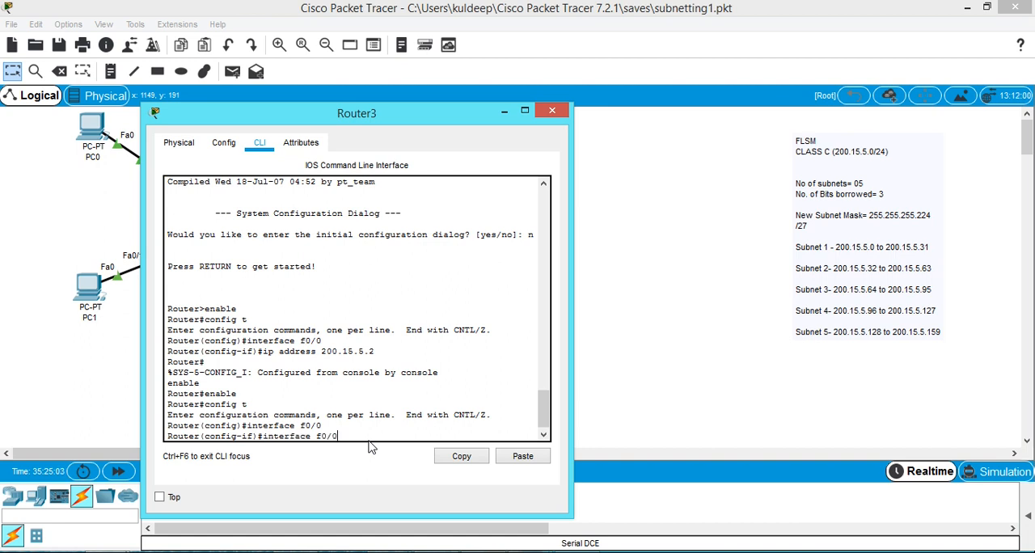
Assign IP address 200.15.5.2 with subnet mask 255.255.255.224 to Router3's f0/0 interface.
key("BackSpace")
key("BackSpace")
key("BackSpace")
key("BackSpace")
key("BackSpace")
key("BackSpace")
key("BackSpace")
key("BackSpace")
key("BackSpace")
key("BackSpace")
type("ip address")
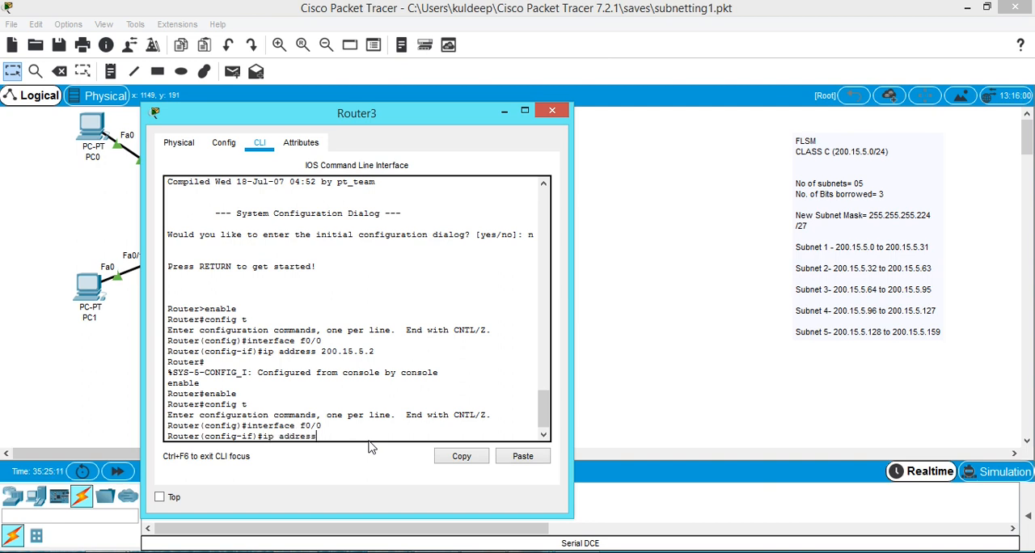
type(" 200.15.5.2")
type("255.255.255")
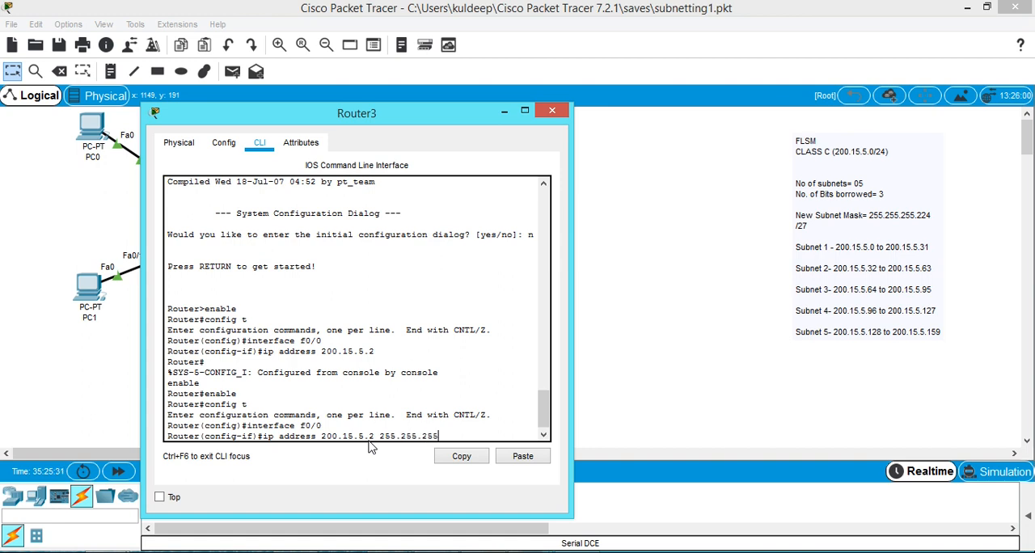
type(".224")
key("Return")
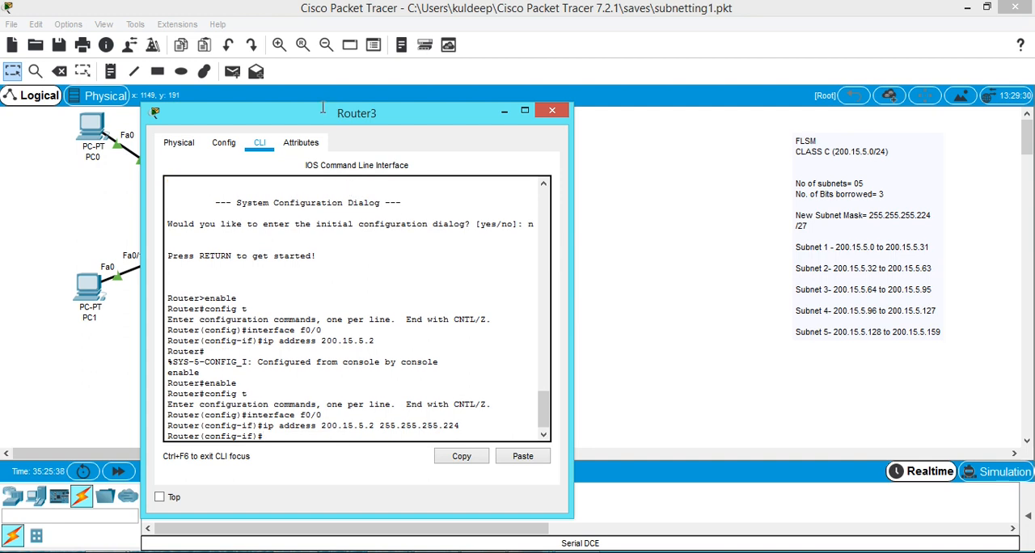
Enable Router3's f0/0 interface with no shut and move its window clear of the topology.
left_click_drag(316, 114, 627, 105)
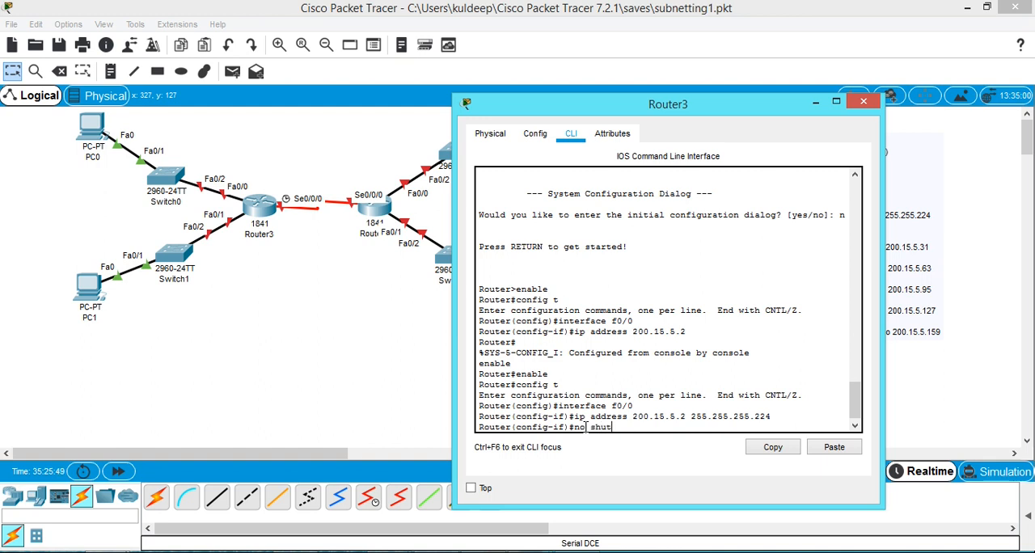
key("Return")
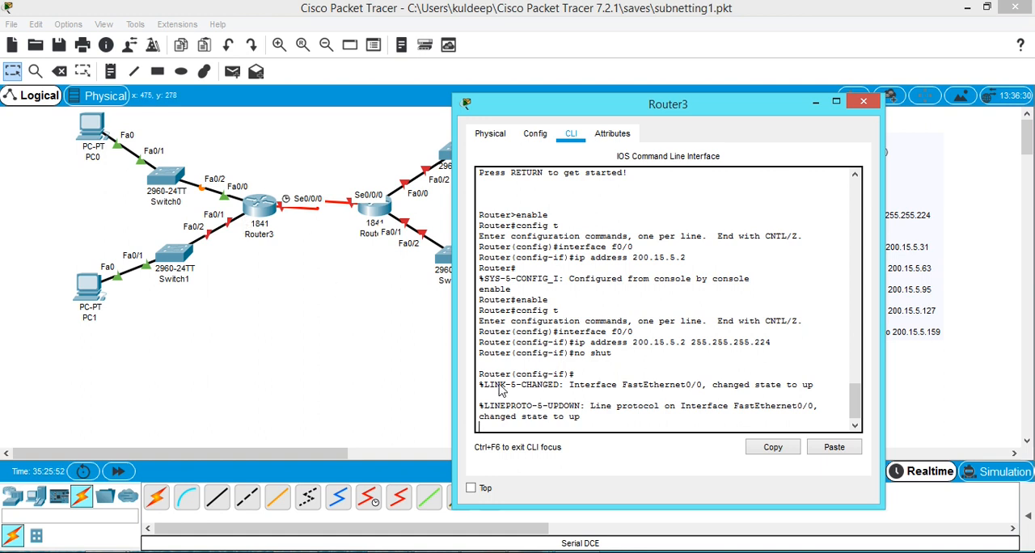
left_click_drag(566, 110, 764, 174)
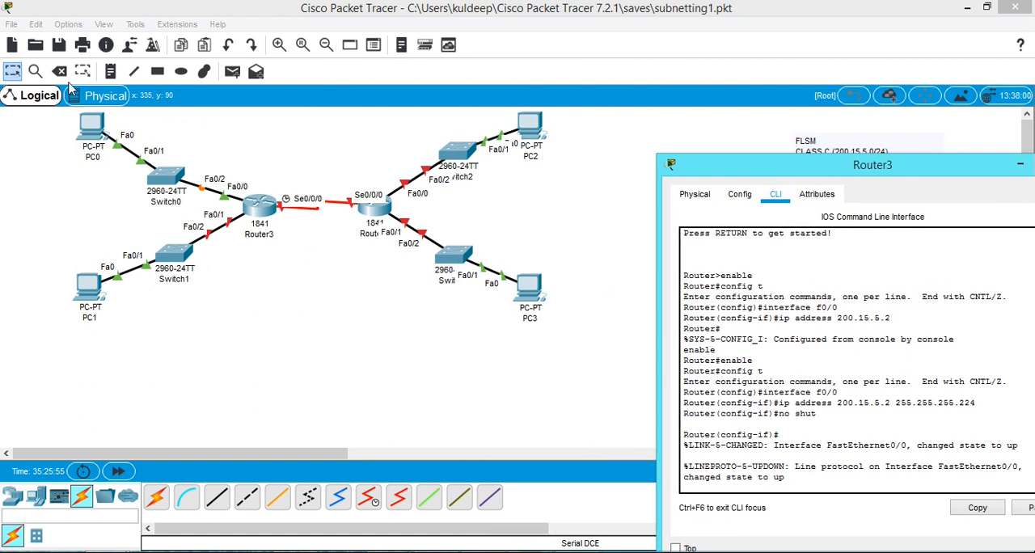
Place a note reading 200.15.5.2 above Router3 beside its Fa0/0 link.
left_click(111, 72)
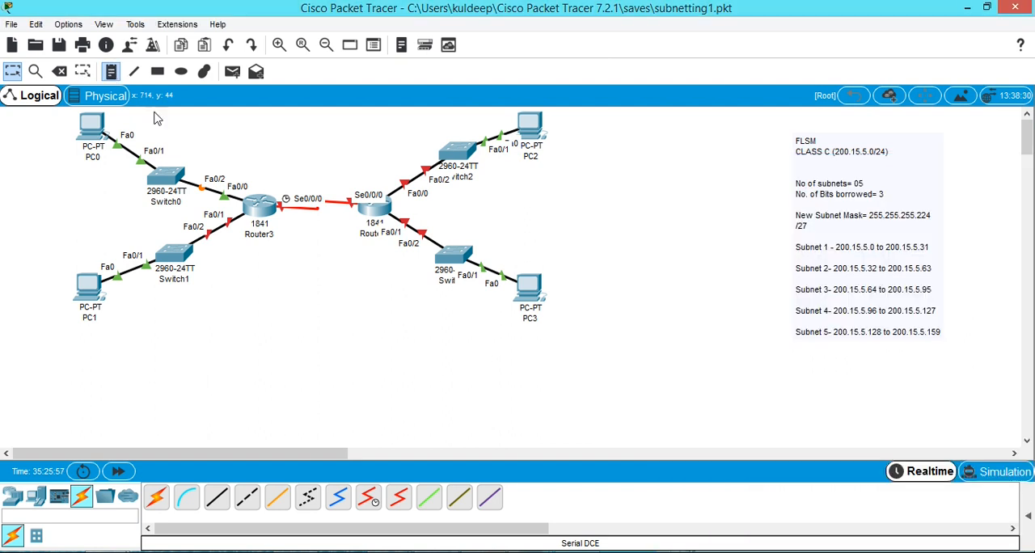
left_click(232, 171)
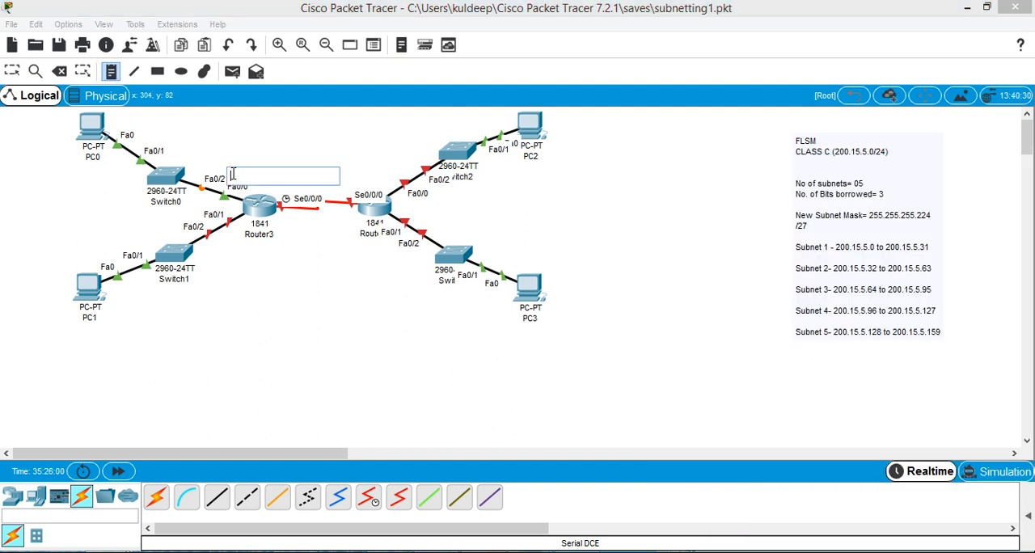
type("200.15.5.33")
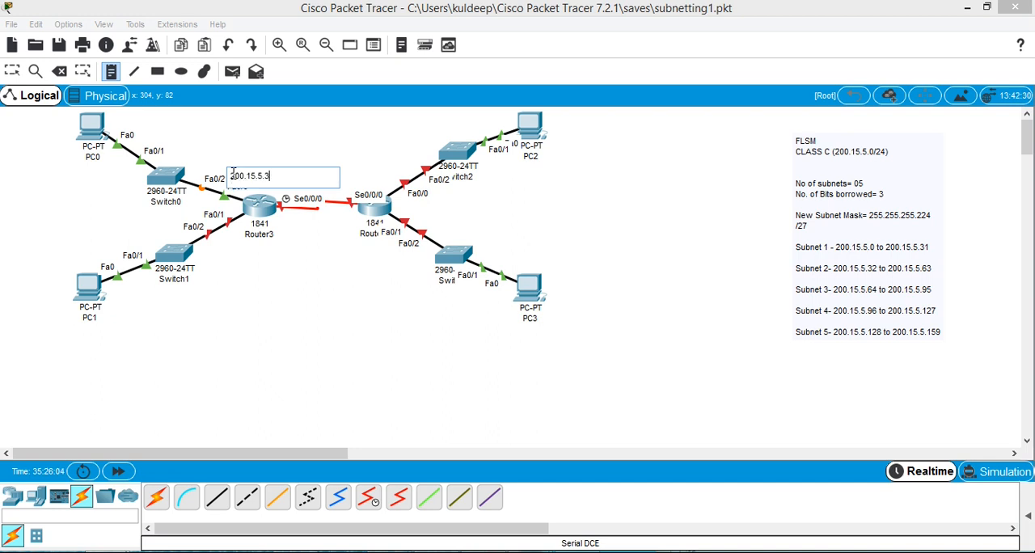
key("BackSpace")
Place a note reading 200.15.5.34 below Router3 and shift the 200.15.5.2 note clear of the link label.
left_click(111, 72)
left_click(243, 254)
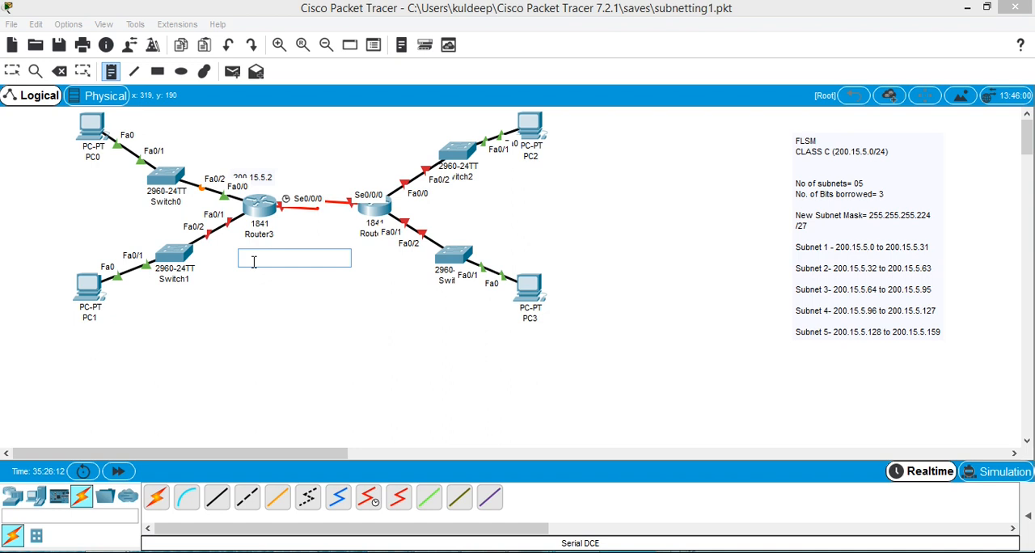
type("200.15.5.33")
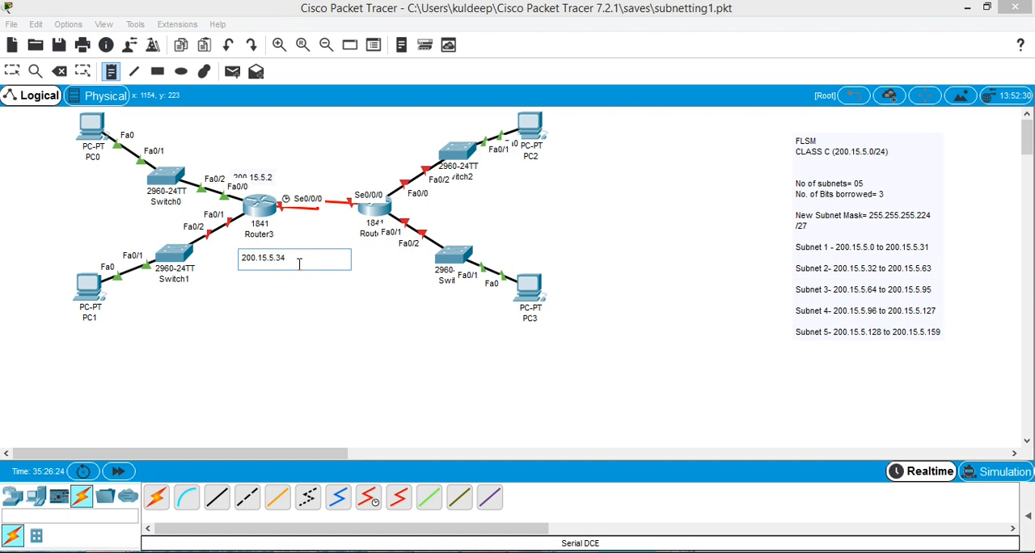
key("Escape")
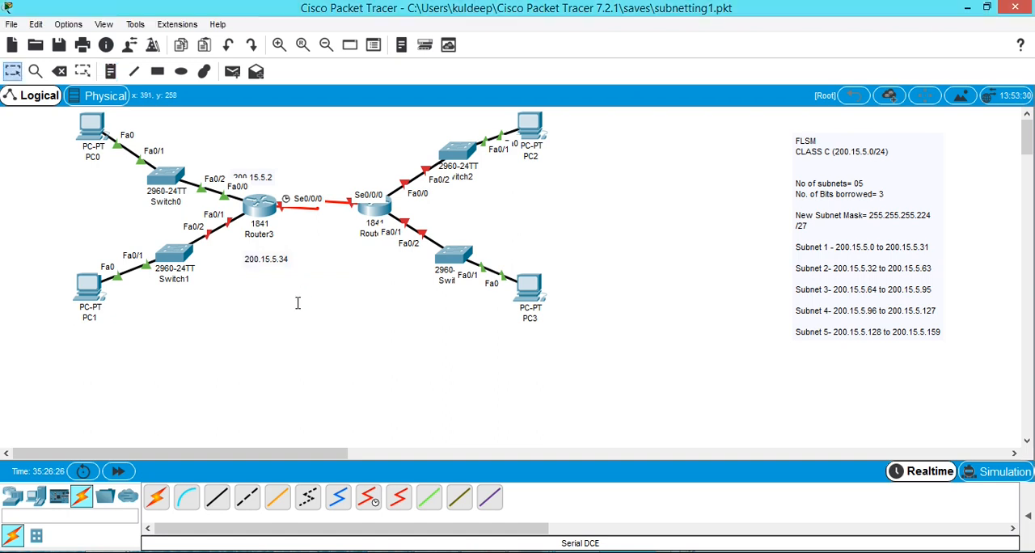
left_click_drag(267, 174, 282, 166)
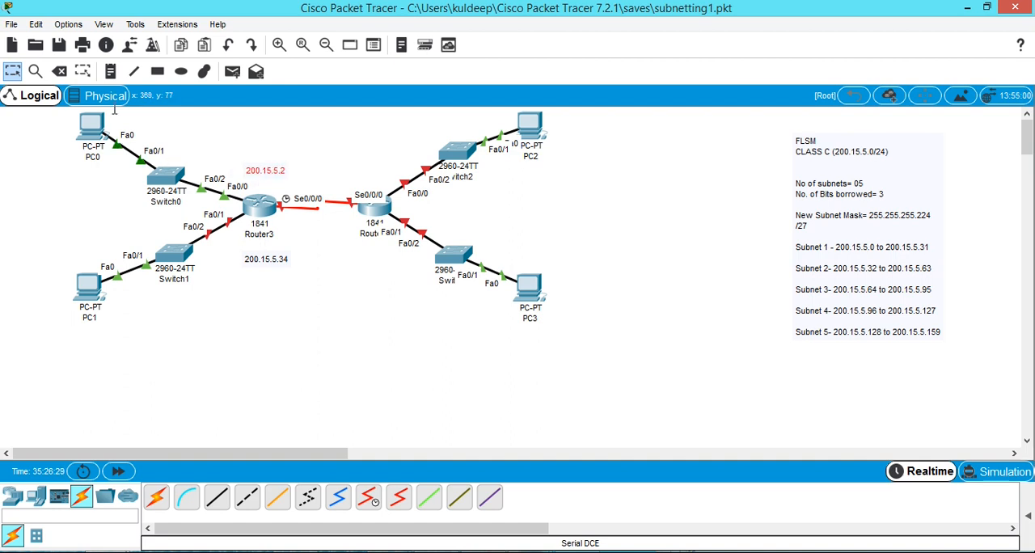
Place a note reading 200.15.5.33.66 above Router4's Fa0/0 link and move it clear of Switch2.
left_click(111, 71)
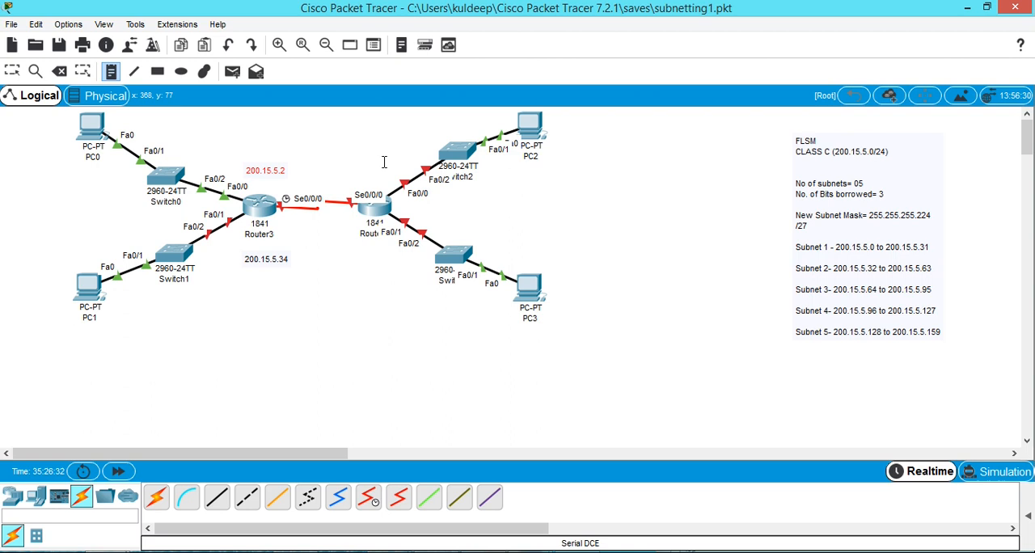
left_click(388, 162)
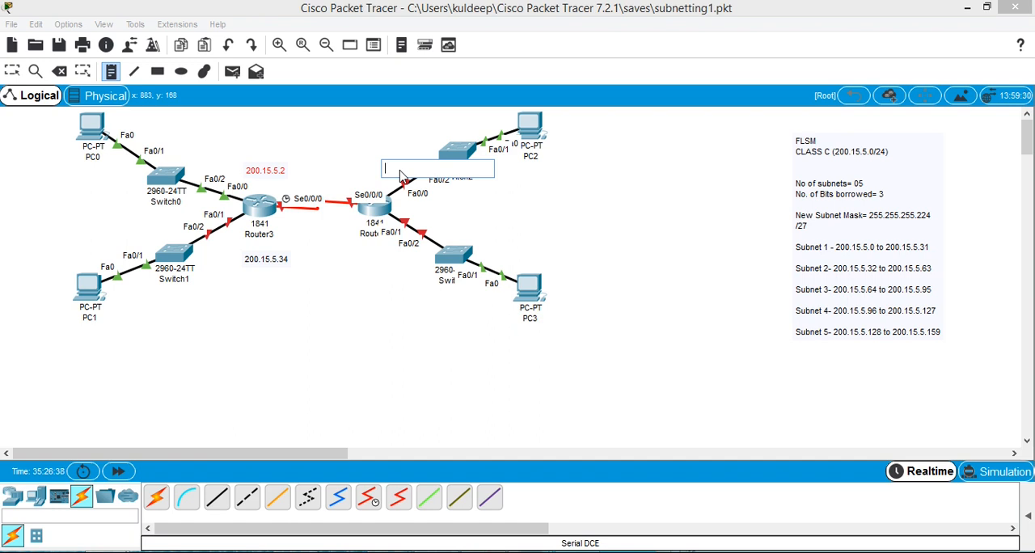
type("200.15.5.33")
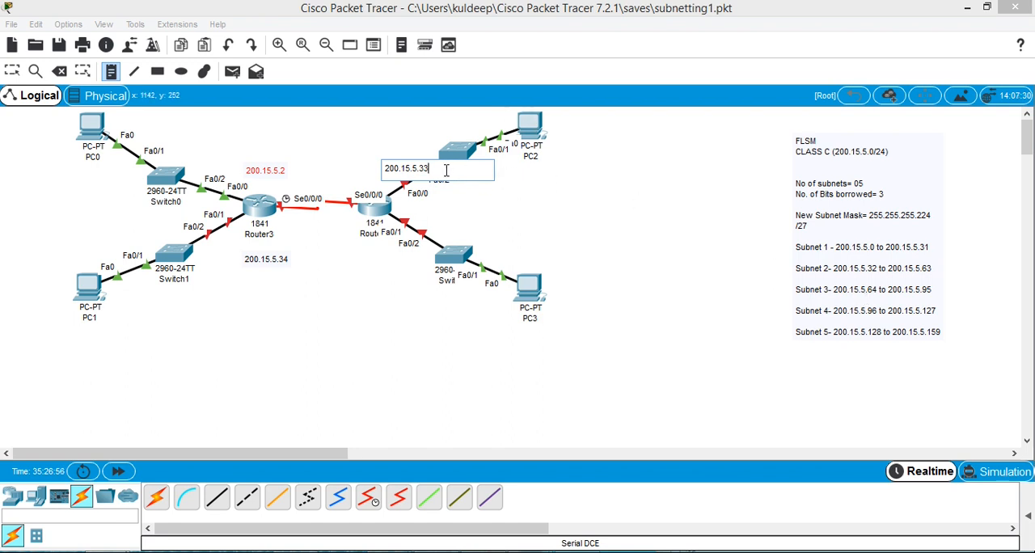
type("66")
left_click(421, 310)
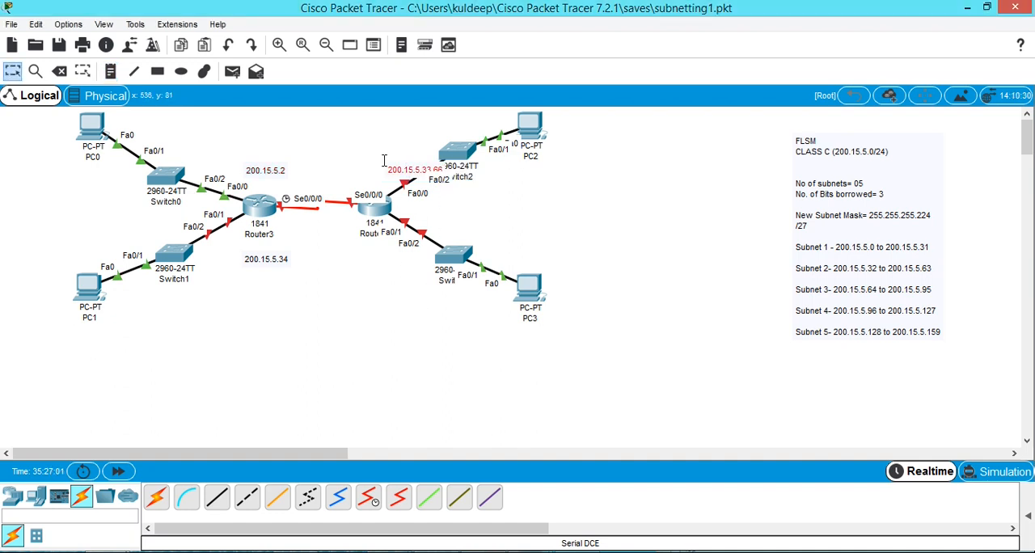
left_click_drag(384, 160, 358, 146)
Place a note reading 200.15.5.98 below Router4 near its Fa0/1 link and shift it slightly away from the switch.
left_click(110, 71)
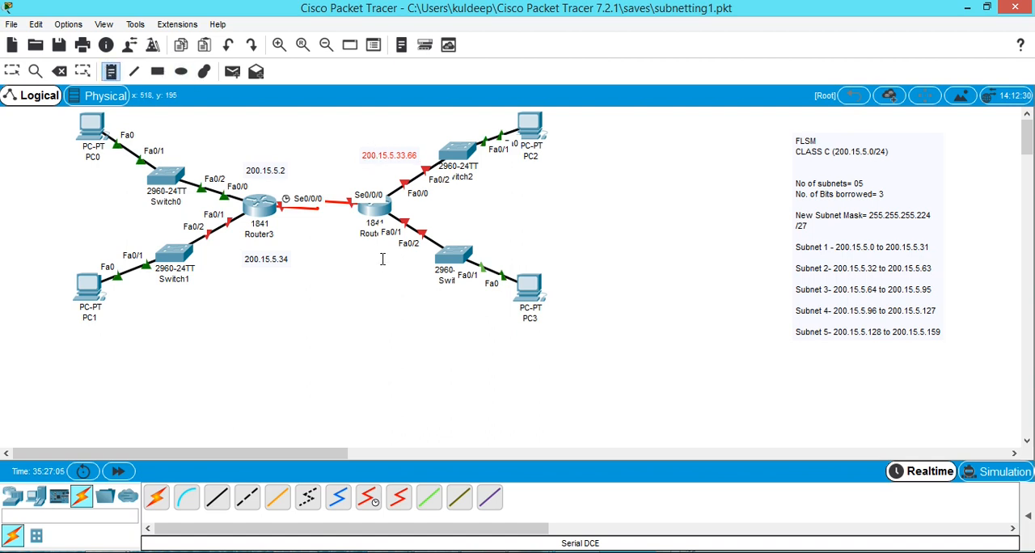
left_click(381, 258)
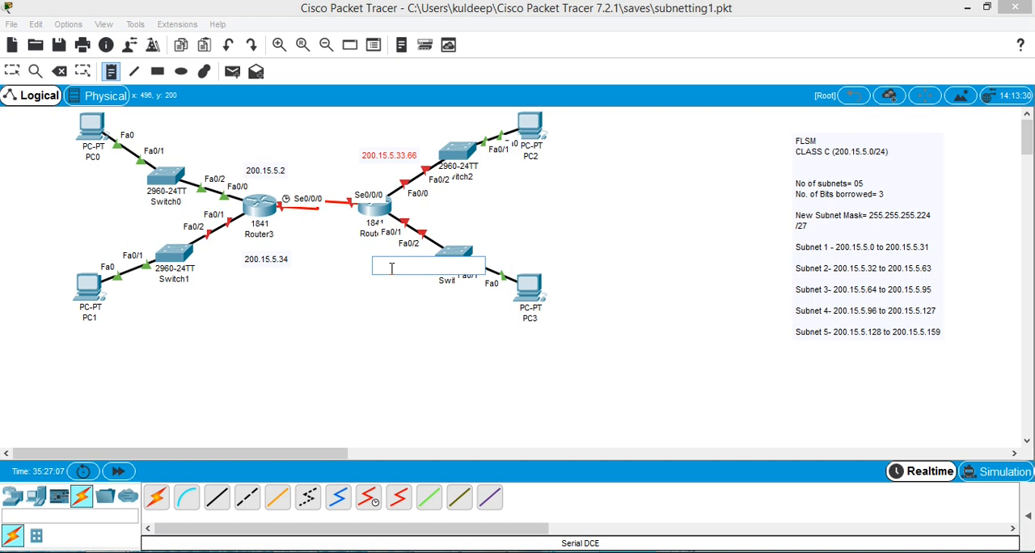
type("200.15.5.33")
left_click(430, 323)
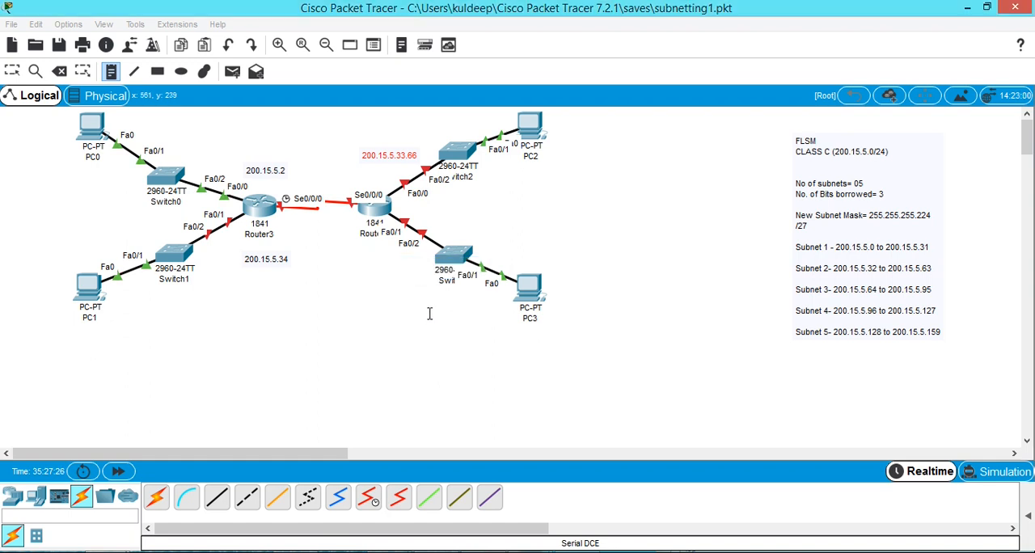
key("Escape")
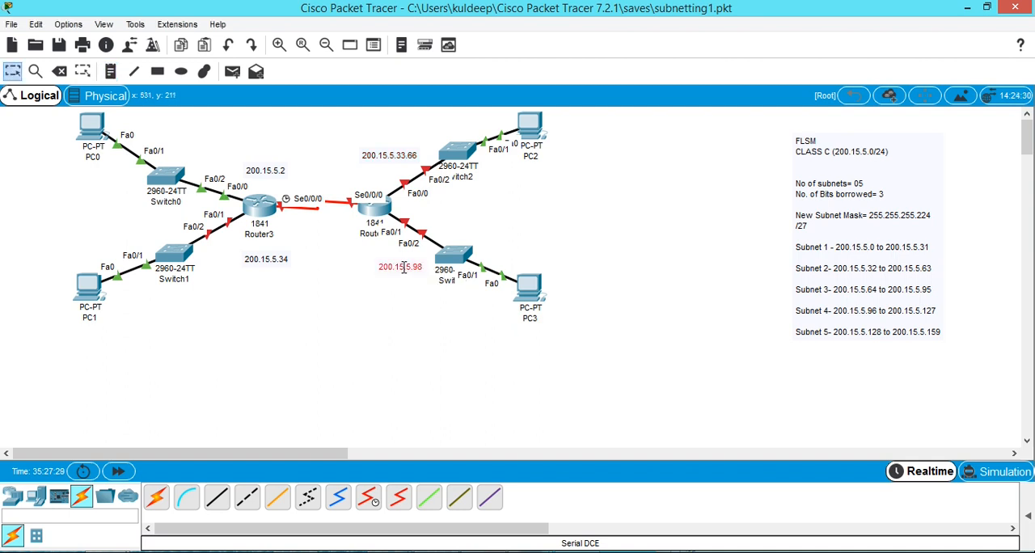
left_click_drag(396, 275, 389, 281)
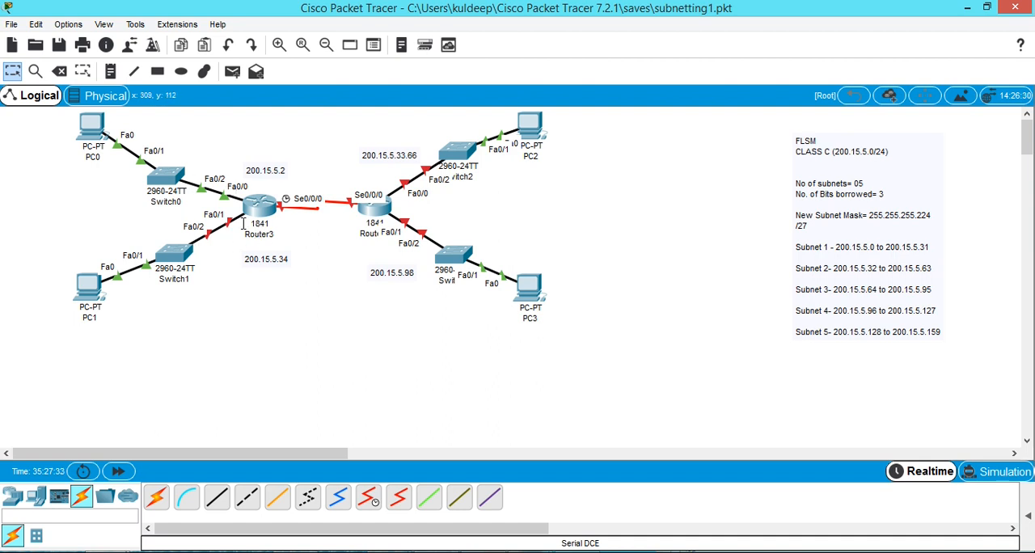
Reopen Router3's command line beside the topology and select interface f0/1.
left_click(258, 207)
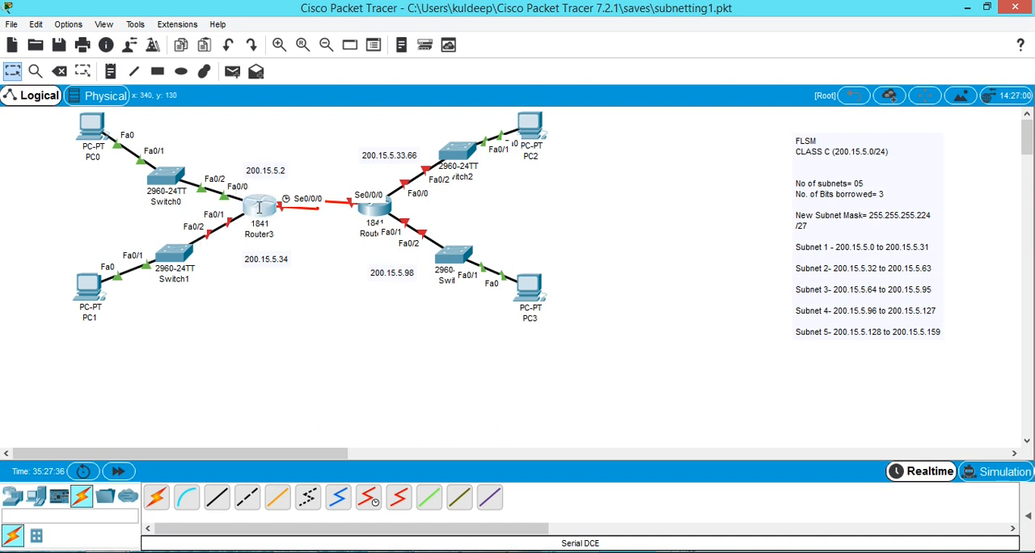
left_click_drag(745, 173, 643, 65)
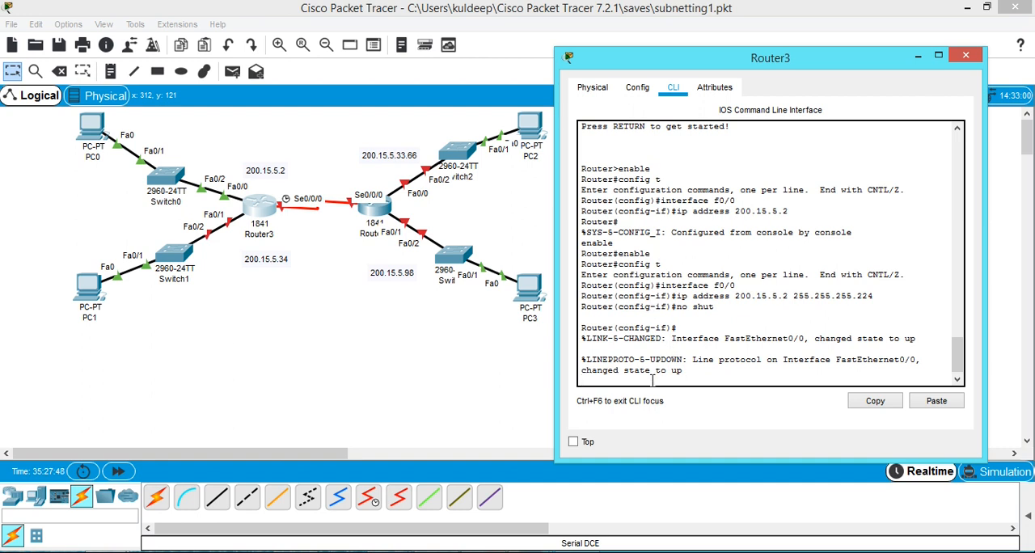
key("Return")
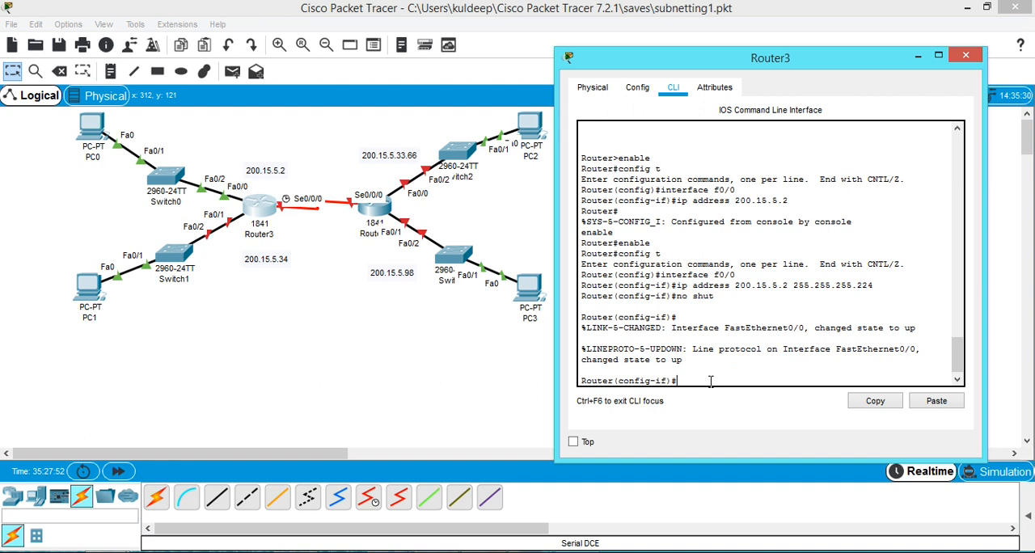
key("Up")
key("Up")
key("Return")
Assign IP address 200.15.5.34 with mask 255.255.255.224 to Router3's f0/1 by editing the earlier address command.
key("Up")
key("Up")
key("Up")
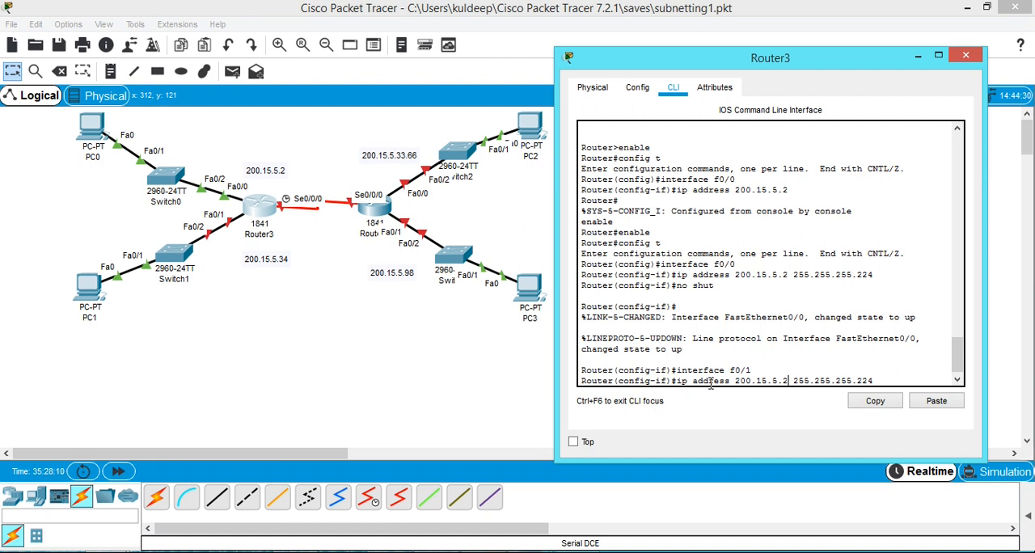
key("BackSpace")
type("34")
key("Return")
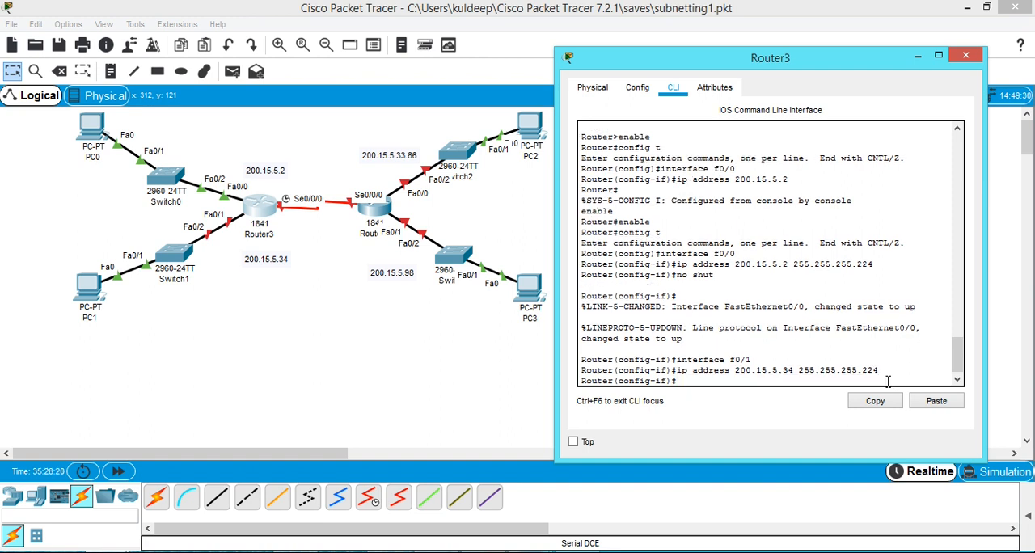
Enable Router3's f0/1 interface with no shut and close the router's window.
type("no shut")
key("Return")
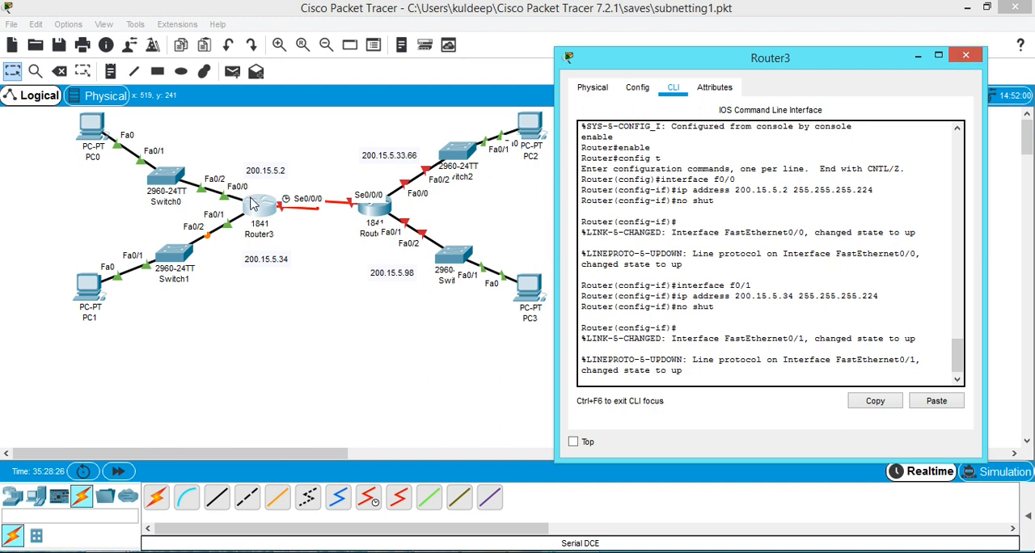
left_click(965, 55)
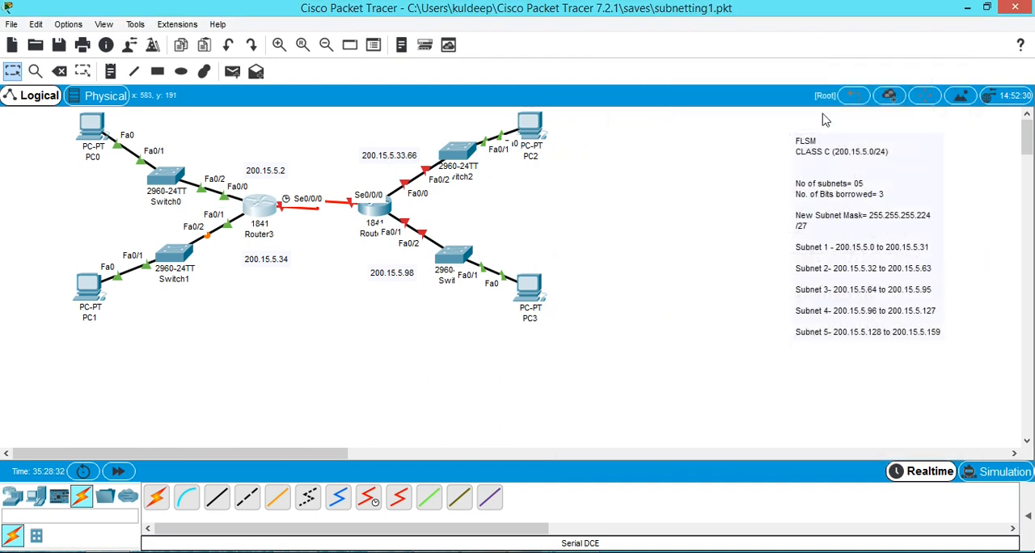
Open Router4's command line beside the topology and decline the initial configuration dialog.
left_click(374, 207)
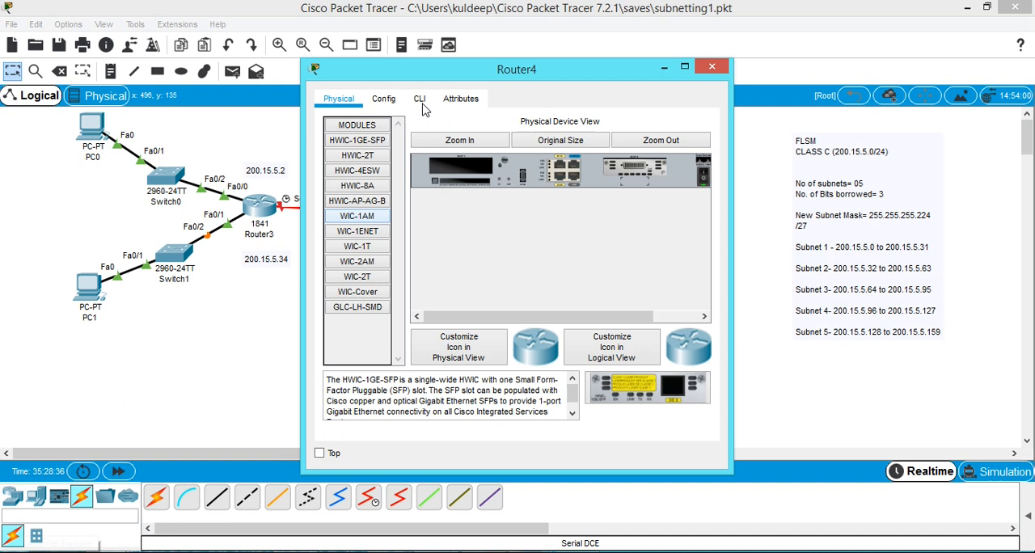
left_click(421, 99)
left_click_drag(438, 77, 765, 53)
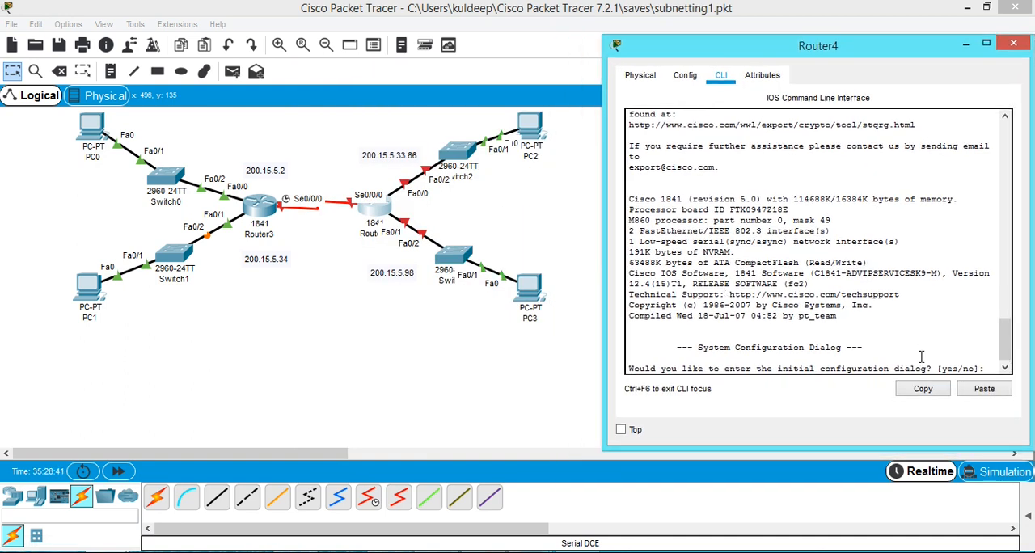
key("Return")
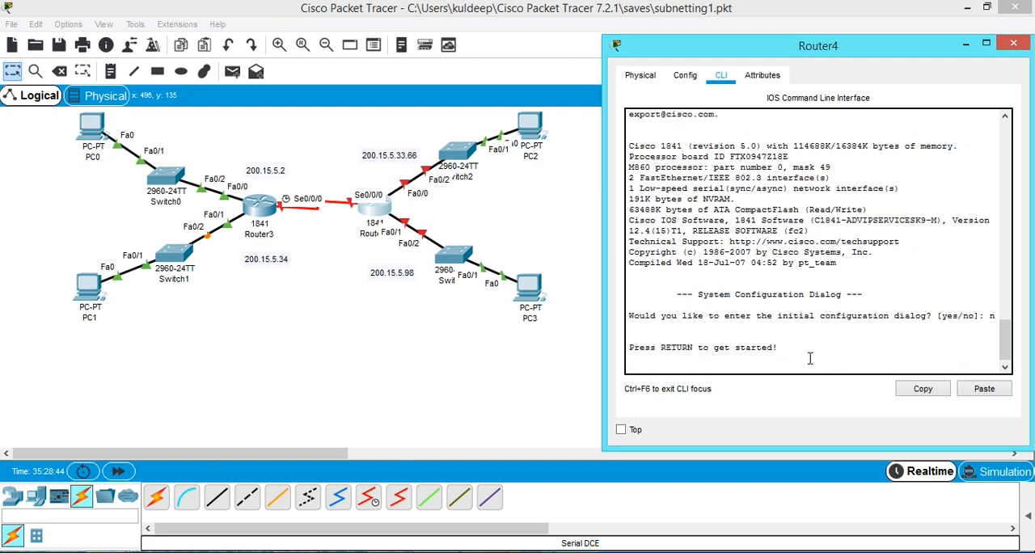
key("Return")
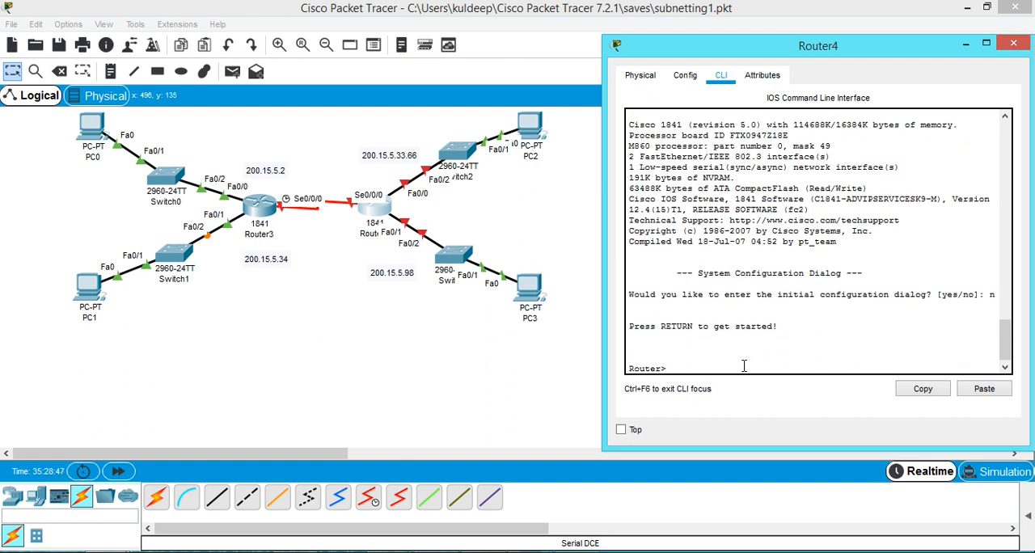
Enter privileged mode and global configuration mode on Router4.
type("enable")
key("Return")
type("config t")
key("Return")
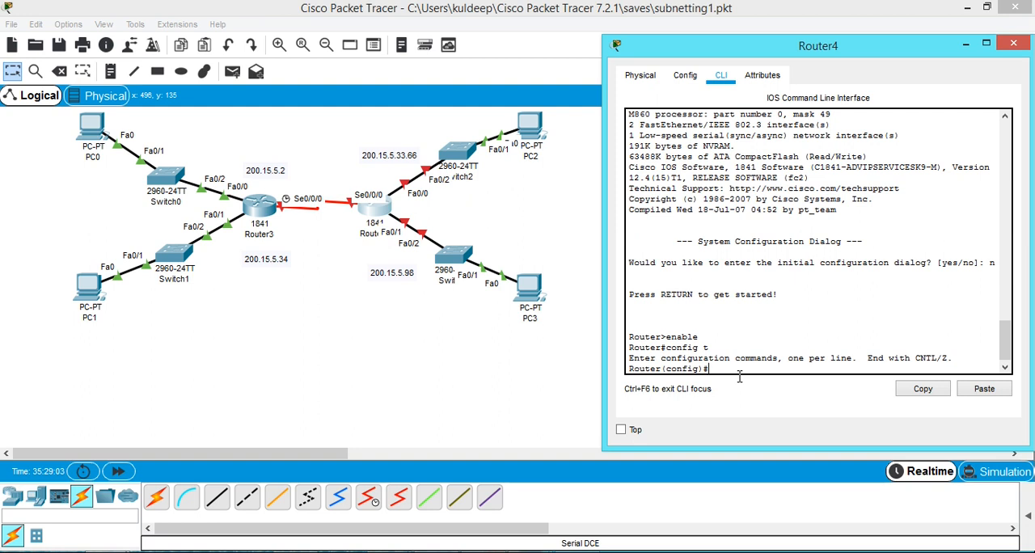
Enter interface configuration mode for f0/0 on Router4.
type("ter")
key("Tab")
type("f0/0")
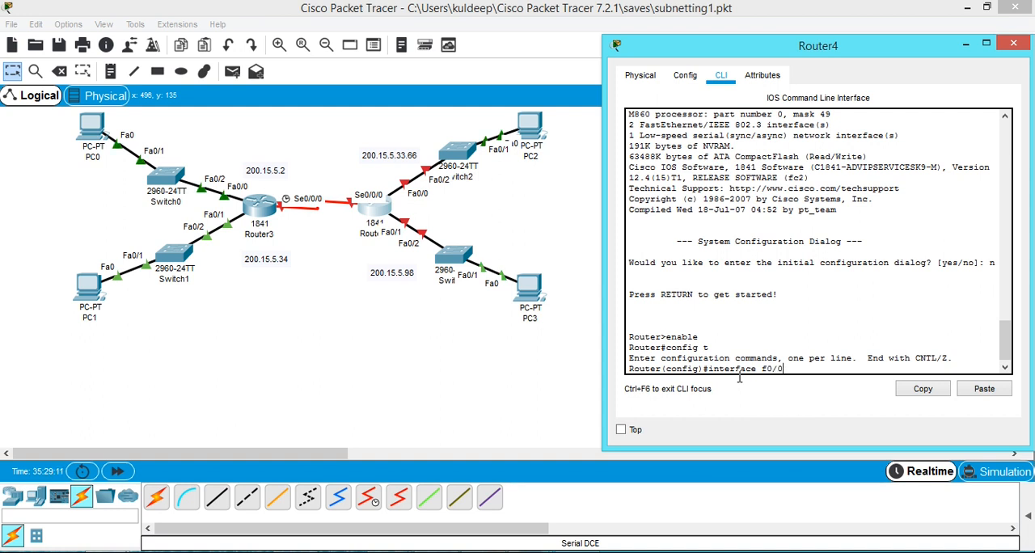
key("Return")
Assign IP address 200.15.5.66 with mask 255.255.255.224 to Router4's f0/0.
type("ip s")
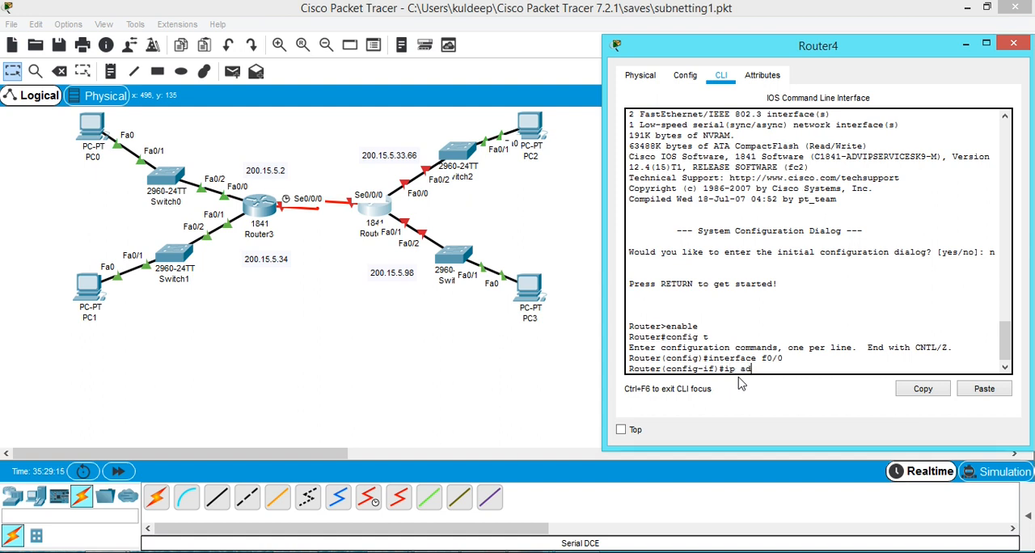
type("ddress 200.15.5.66")
type("255.255.255.224")
key("Return")
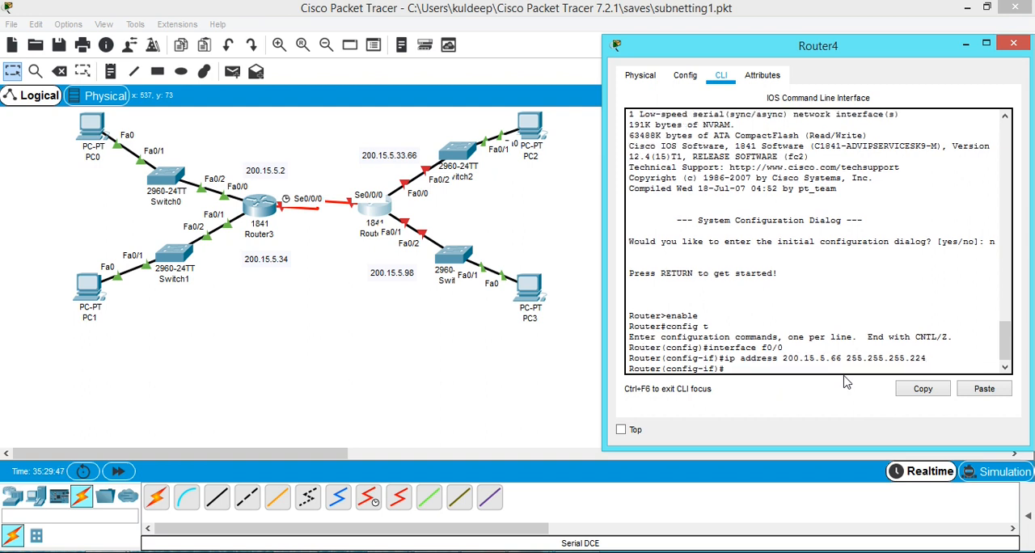
Enable Router4's f0/0 interface with no shut and return to the configuration prompt.
type("no shut")
key("Return")
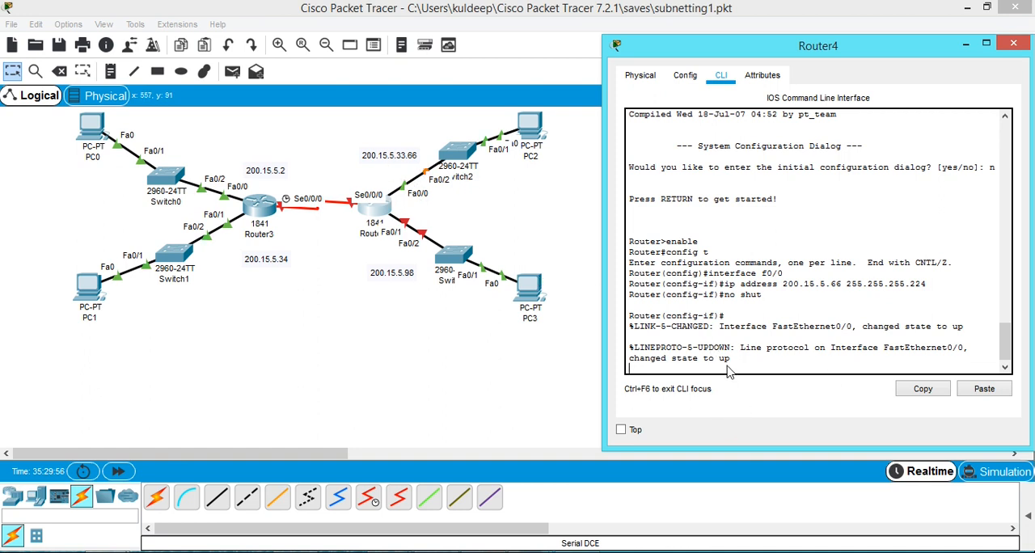
key("Return")
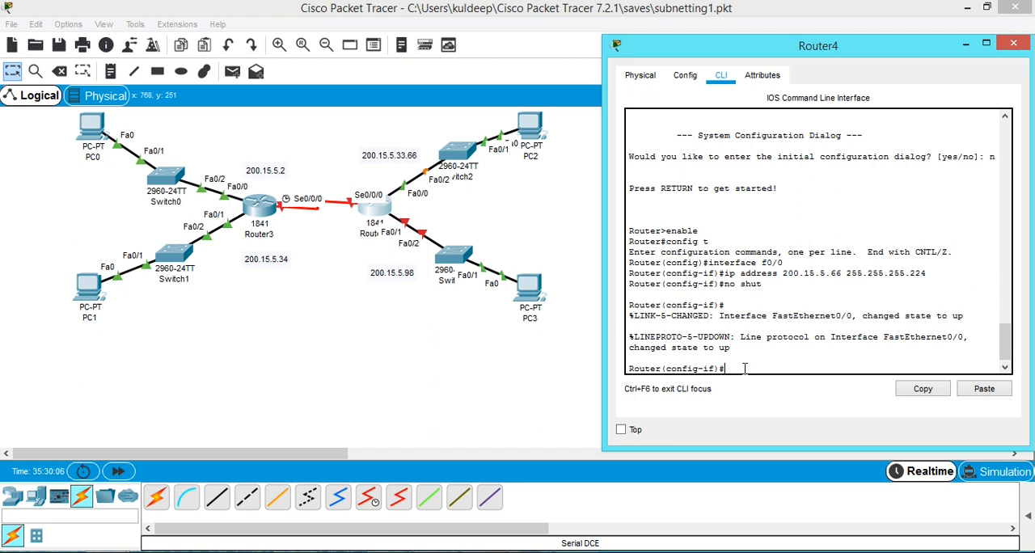
Switch to interface configuration for f0/1 on Router4 by editing the earlier interface command.
type("ip address 200.15.5.66 255.255.255.224")
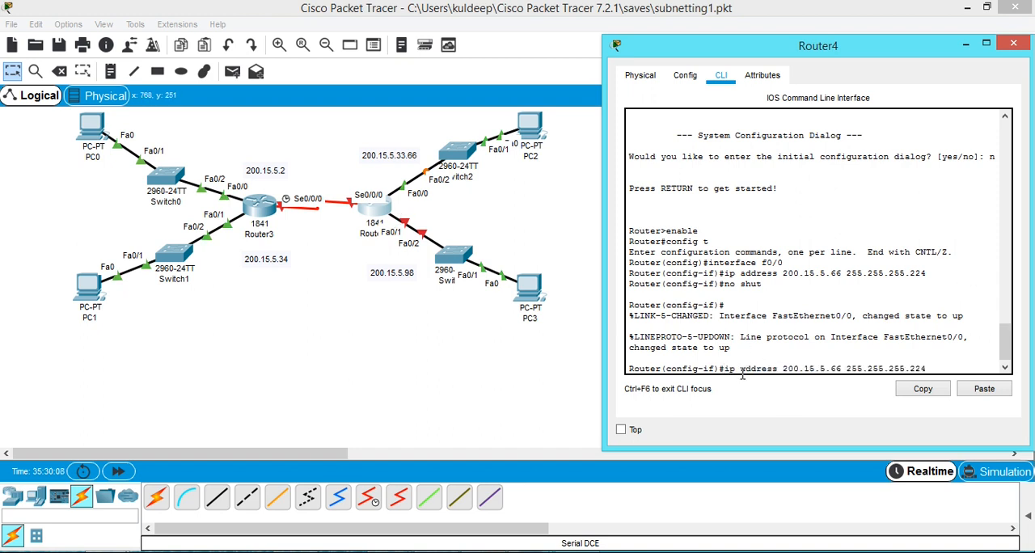
key("Up")
key("BackSpace")
type("1")
key("Return")
Assign IP address 200.15.5.98 with mask 255.255.255.224 to Router4's f0/1 by editing the recalled address command.
key("Up")
key("Up")
key("Up")
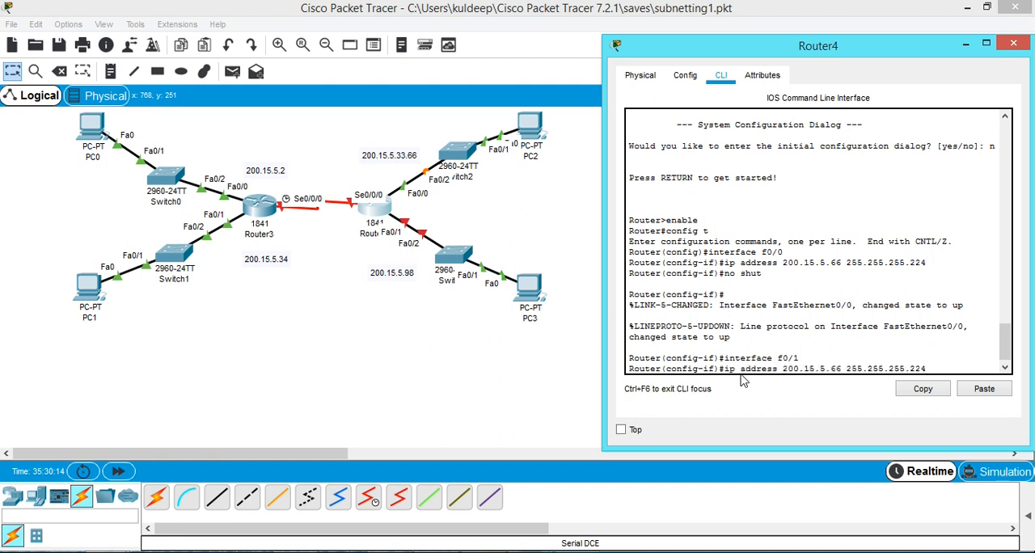
key("Left")
key("Left")
key("Left")
key("Left")
key("Left")
key("Left")
key("Left")
key("Left")
key("Left")
key("Left")
key("Left")
key("BackSpace")
key("BackSpace")
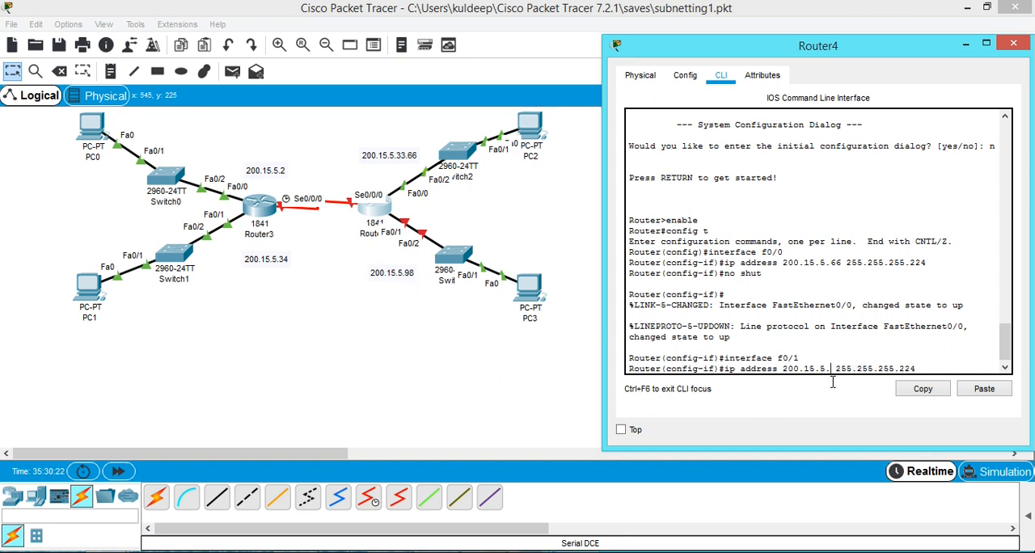
type("98")
key("Return")
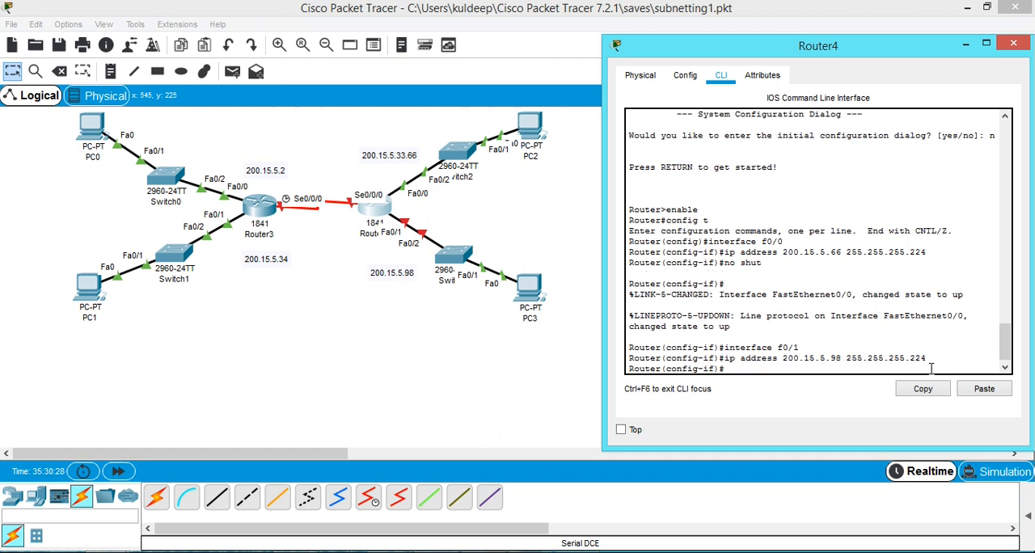
Enable Router4's f0/1 interface with no shut and close the router's window.
key("Up")
key("Up")
key("Up")
key("Return")
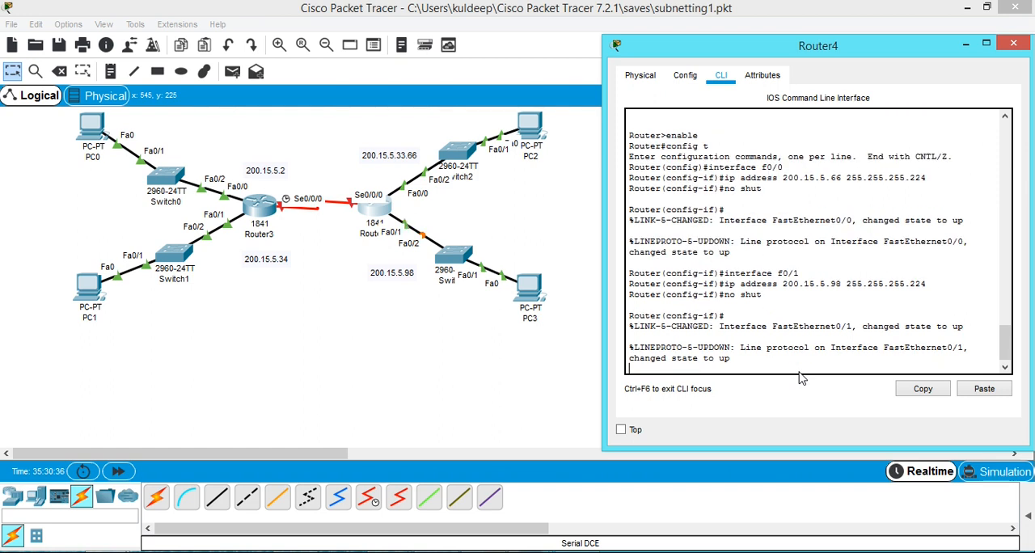
key("Return")
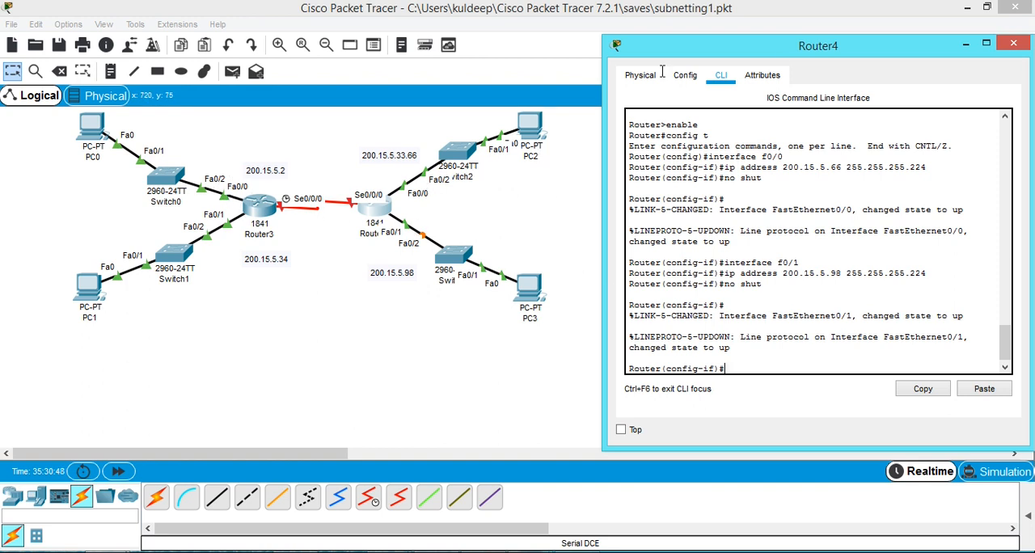
left_click(1014, 45)
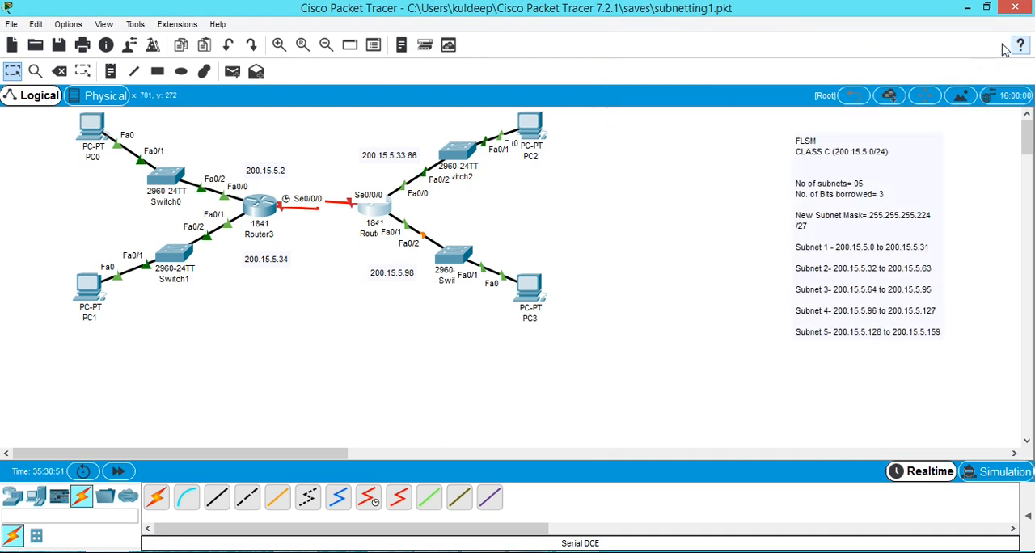
Review PC3's IP address, subnet mask and default gateway settings, and close its window.
left_click(531, 292)
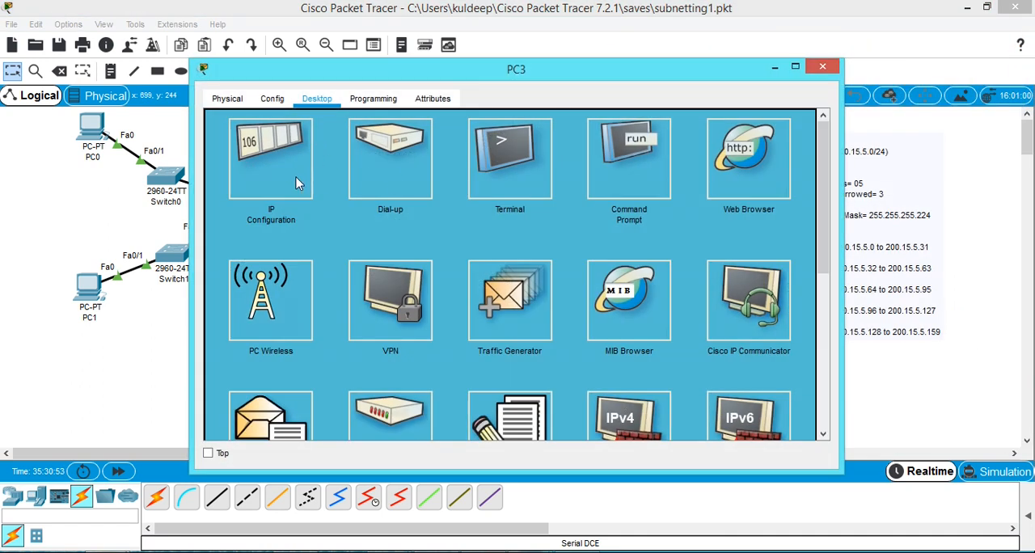
left_click(270, 182)
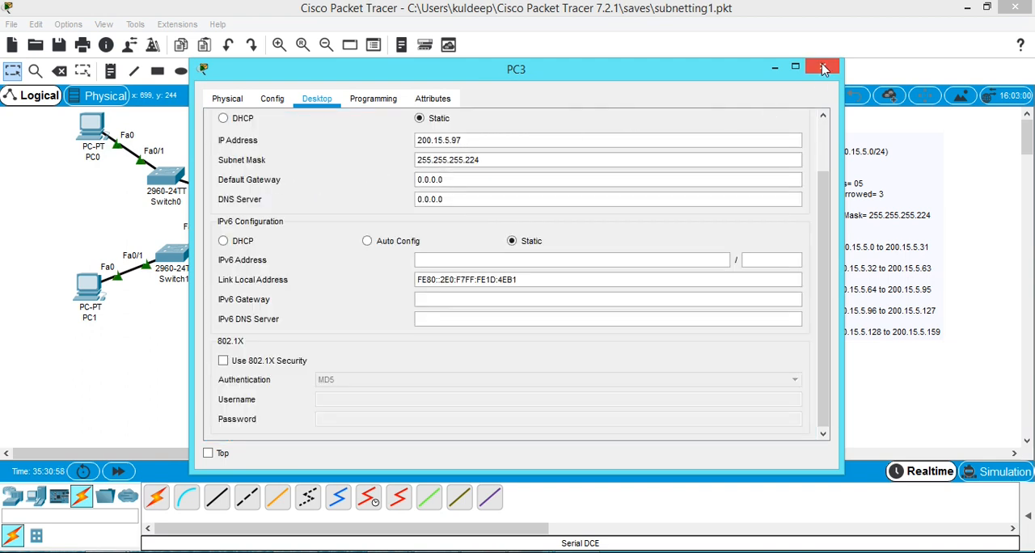
left_click_drag(682, 74, 797, 60)
left_click(937, 47)
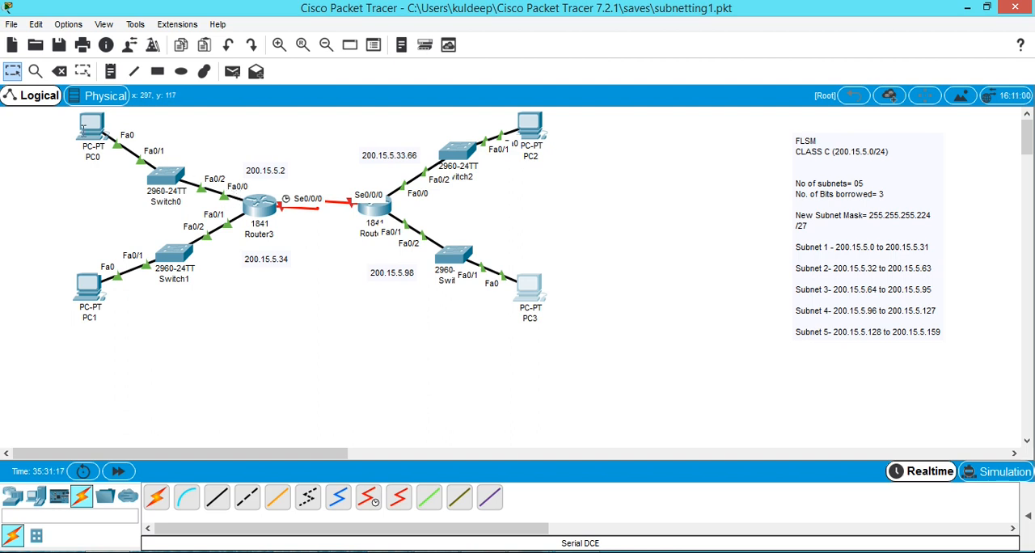
Set PC0's default gateway to 200.15.5.2 in its IP configuration and close its window.
left_click(90, 123)
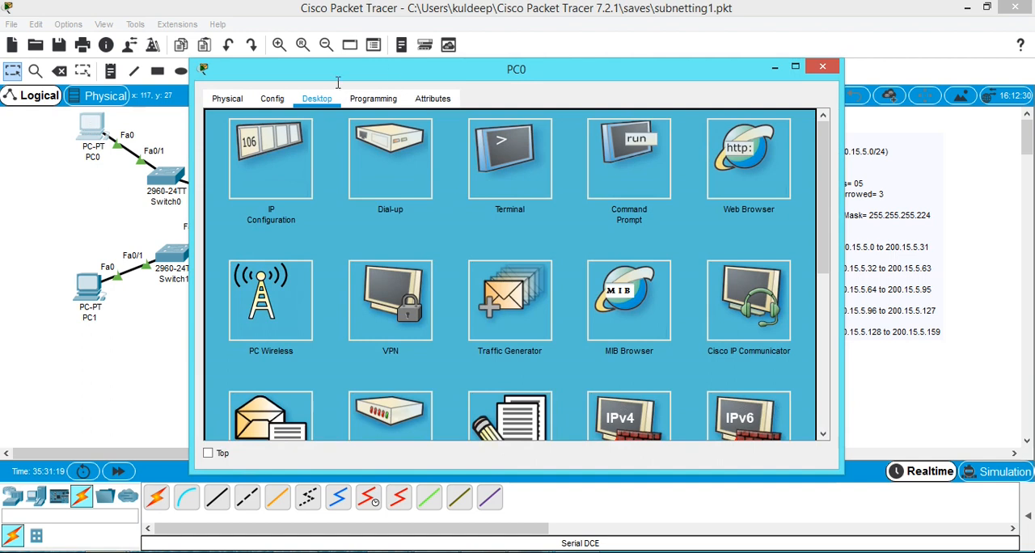
left_click_drag(434, 78, 664, 78)
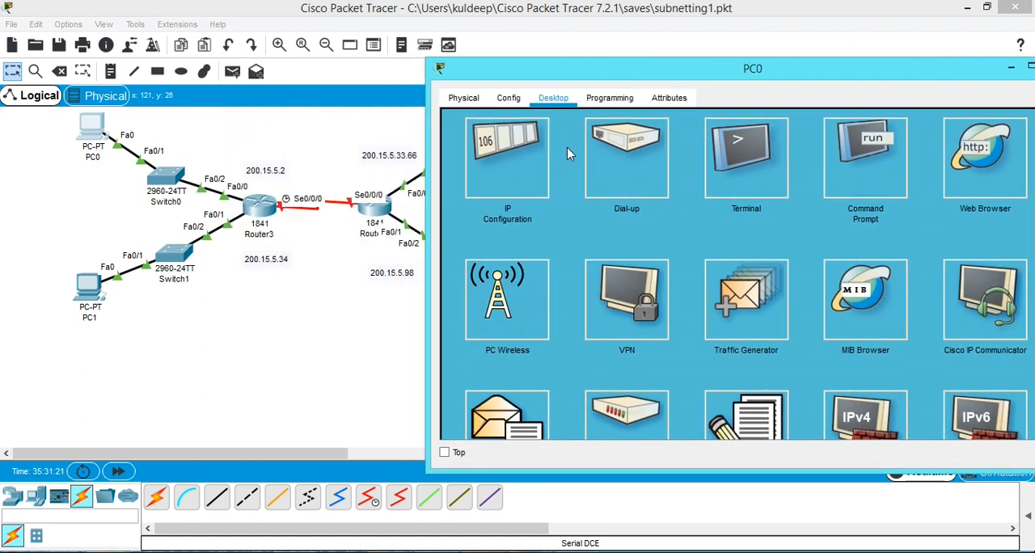
left_click(507, 158)
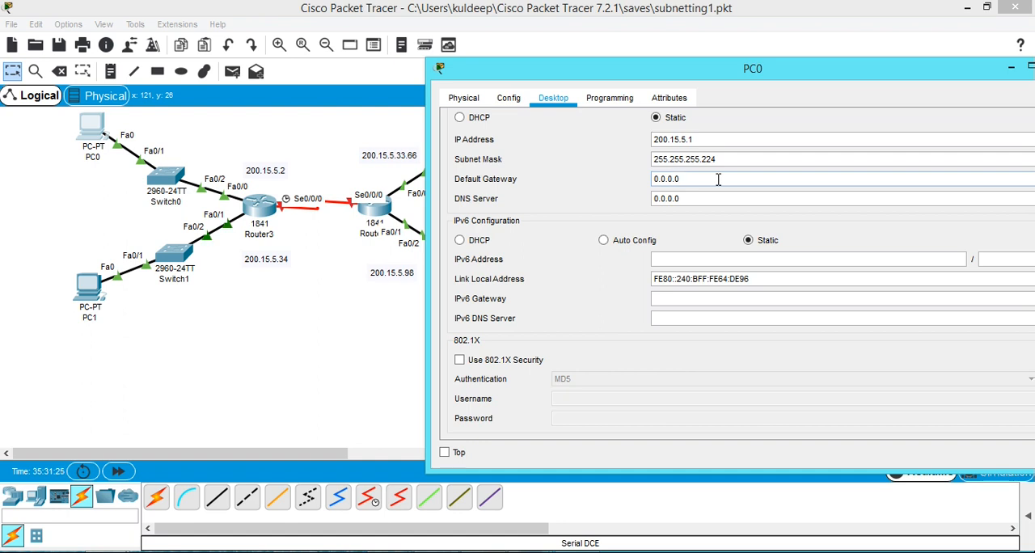
left_click_drag(683, 179, 652, 180)
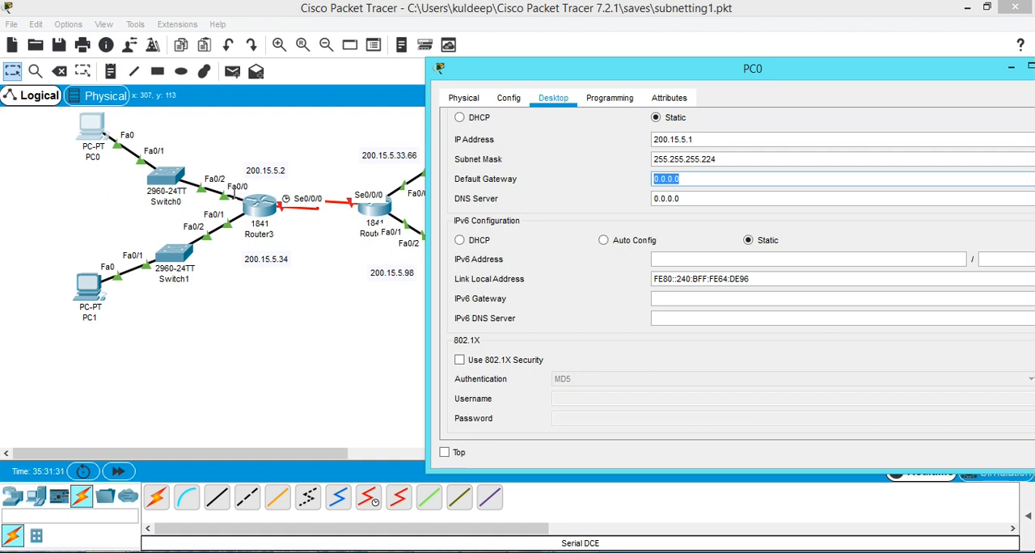
type("200.15.5.33")
key("BackSpace")
key("BackSpace")
left_click_drag(841, 79, 670, 91)
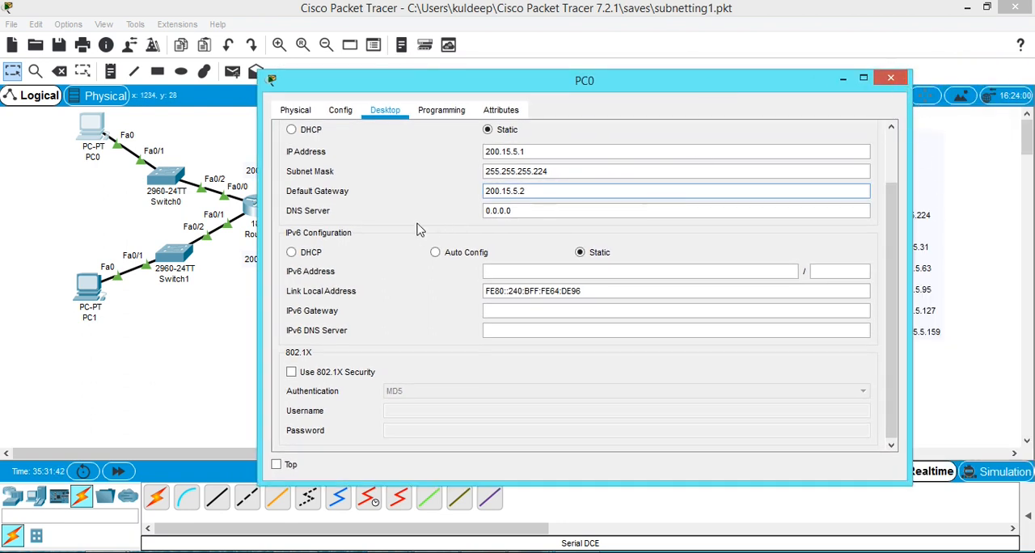
left_click(889, 78)
Set PC1's default gateway to 200.15.5.34 in its IP configuration and close its window.
left_click(91, 292)
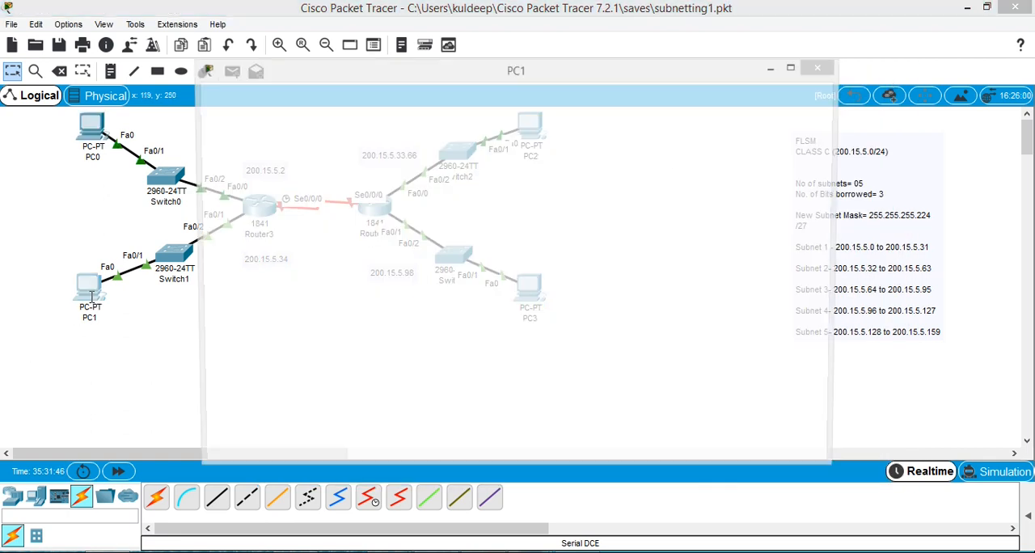
left_click(291, 179)
left_click_drag(353, 73, 653, 60)
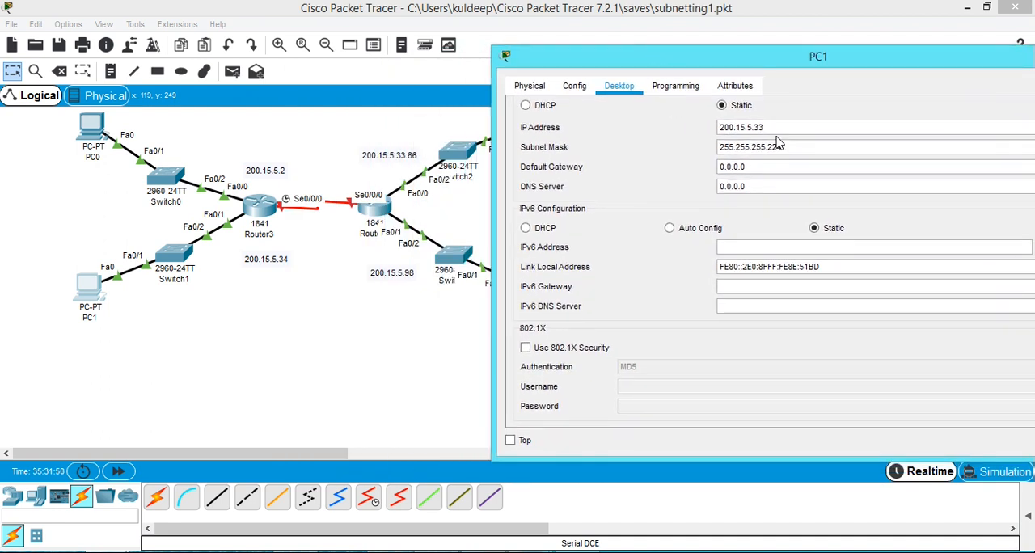
left_click(766, 167)
left_click_drag(723, 171, 687, 172)
type("200.15.5.33")
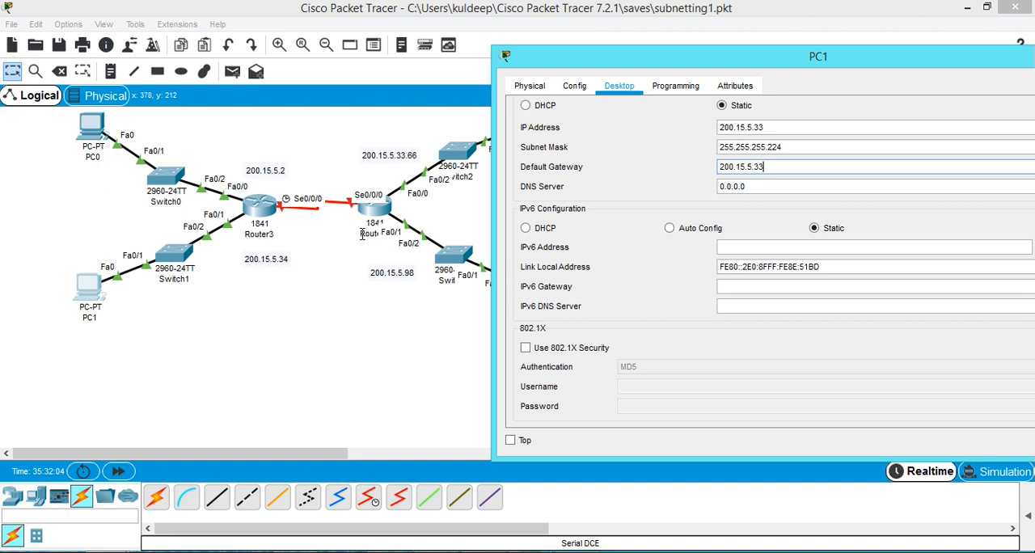
key("BackSpace")
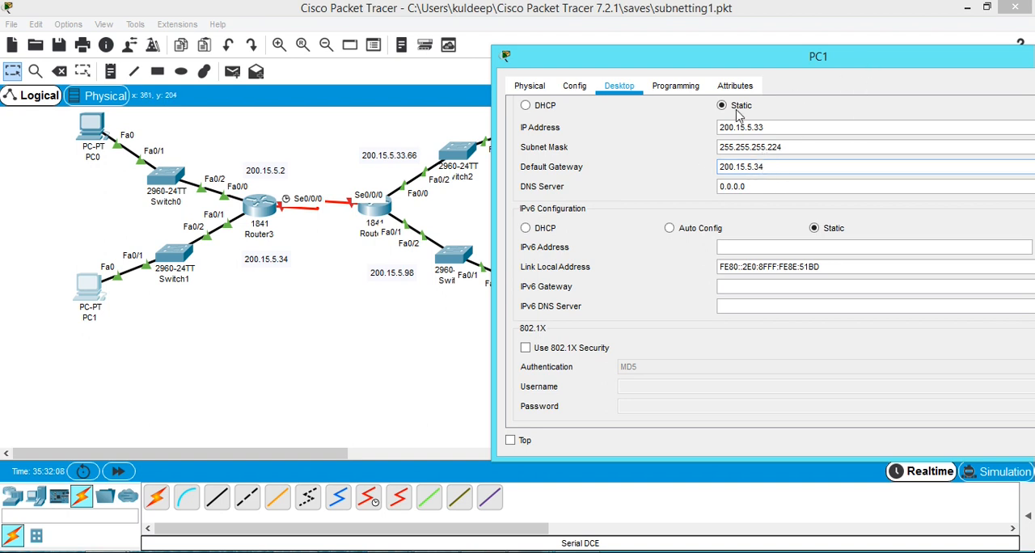
left_click_drag(866, 70, 913, 110)
left_click(999, 106)
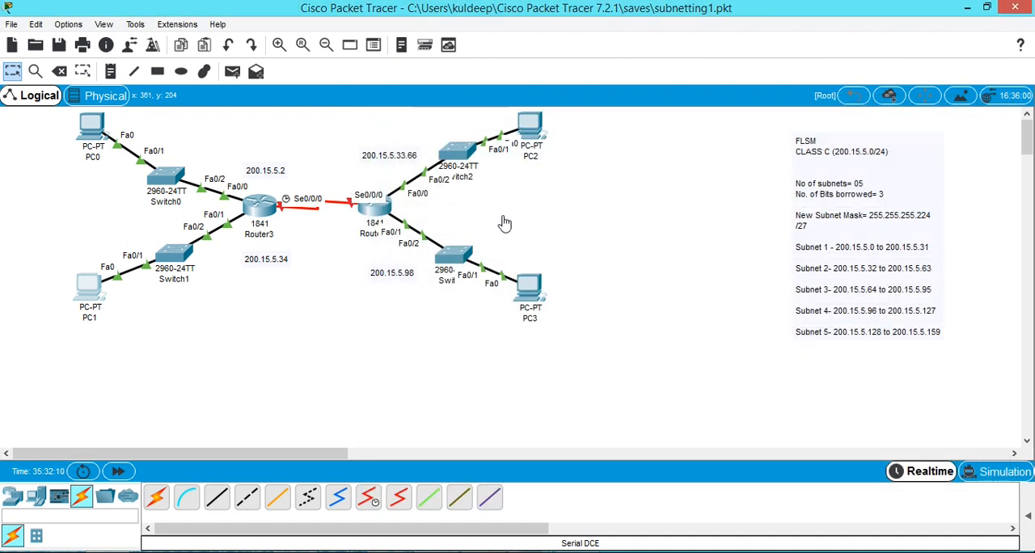
Set PC2's default gateway to 200.15.5.66 in its IP configuration and close its window.
left_click(535, 130)
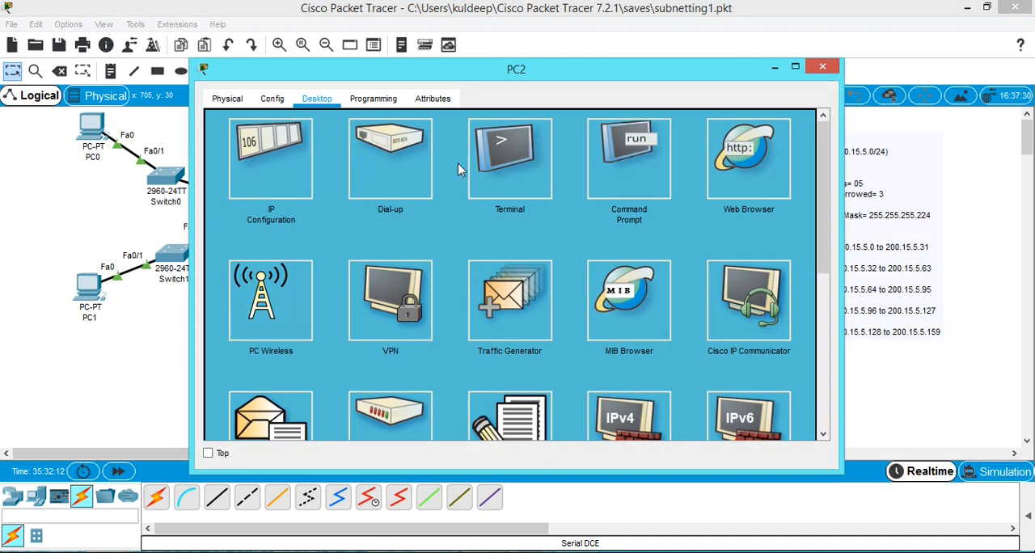
left_click(271, 191)
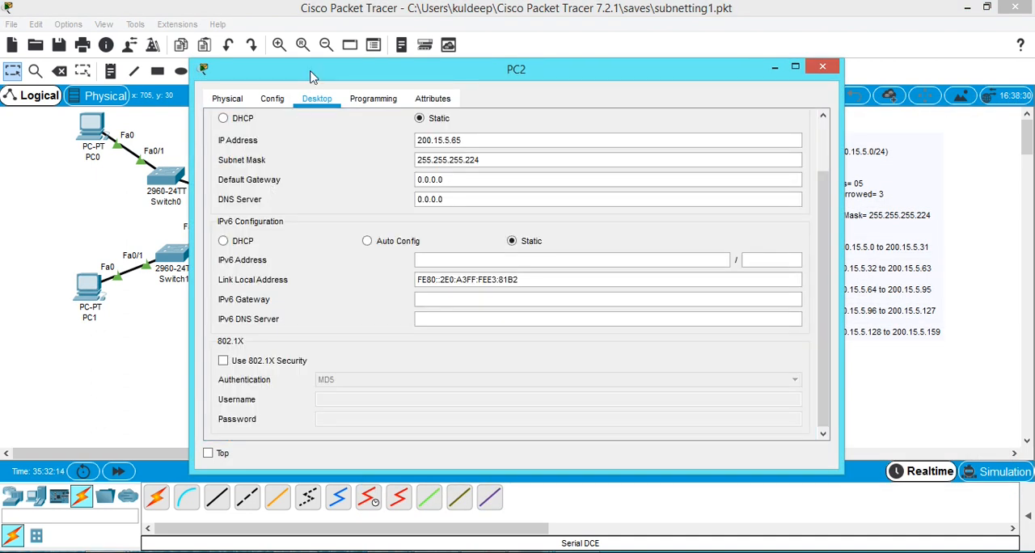
left_click_drag(310, 76, 492, 76)
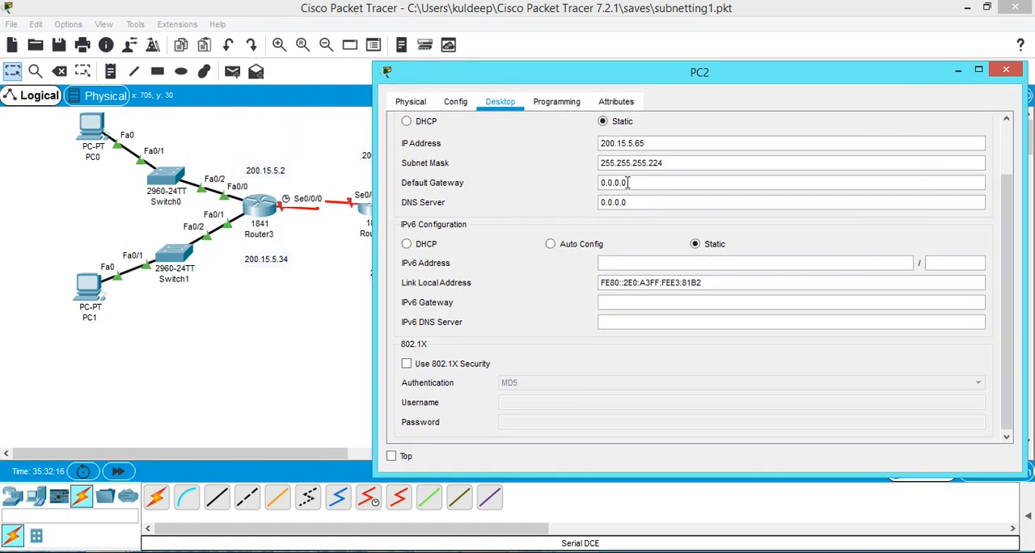
left_click_drag(616, 78, 706, 56)
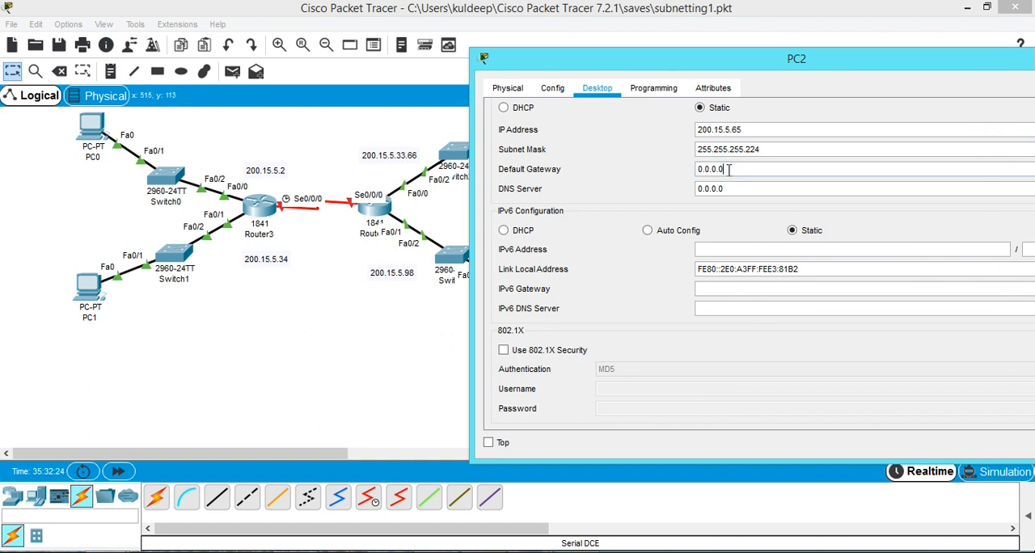
left_click(686, 175)
type("200.15.5.33")
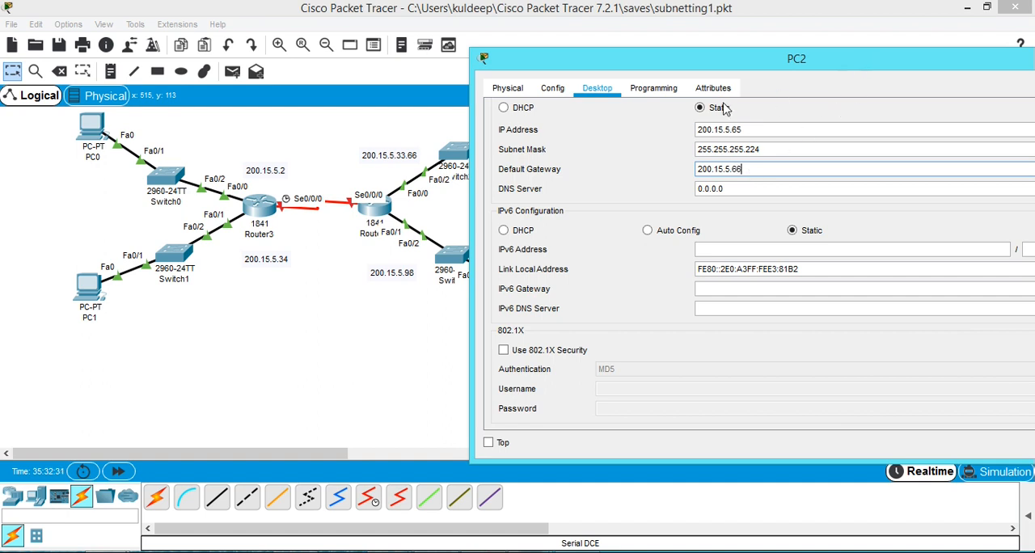
left_click_drag(933, 59, 794, 101)
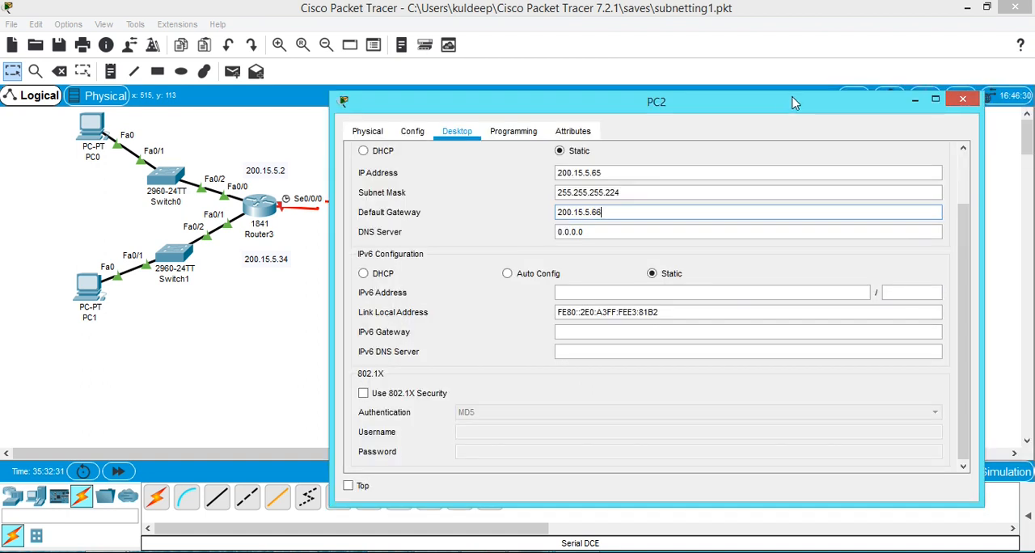
left_click(962, 99)
Set PC3's default gateway to 200.15.5.98 in its IP configuration and close its window.
left_click_drag(524, 298, 526, 303)
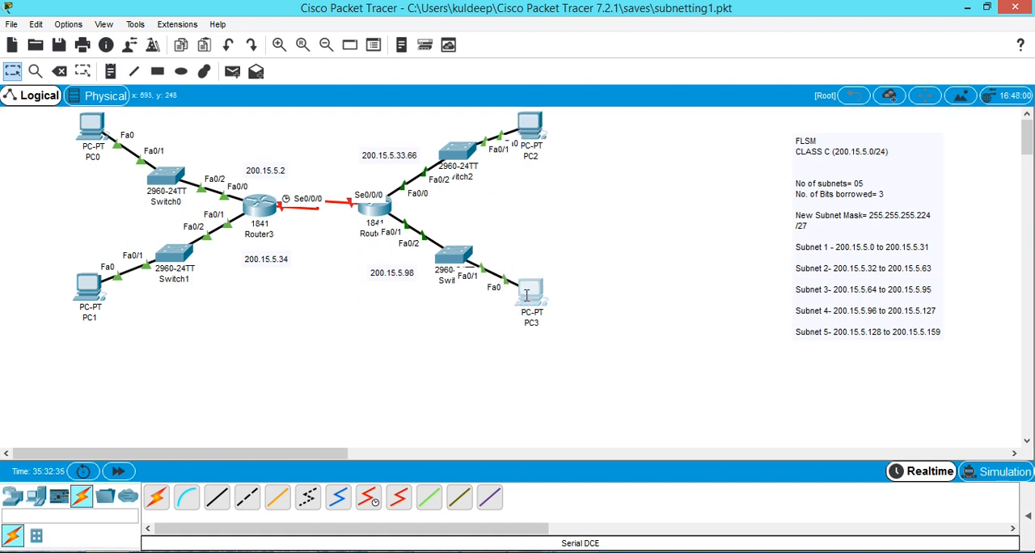
left_click(529, 295)
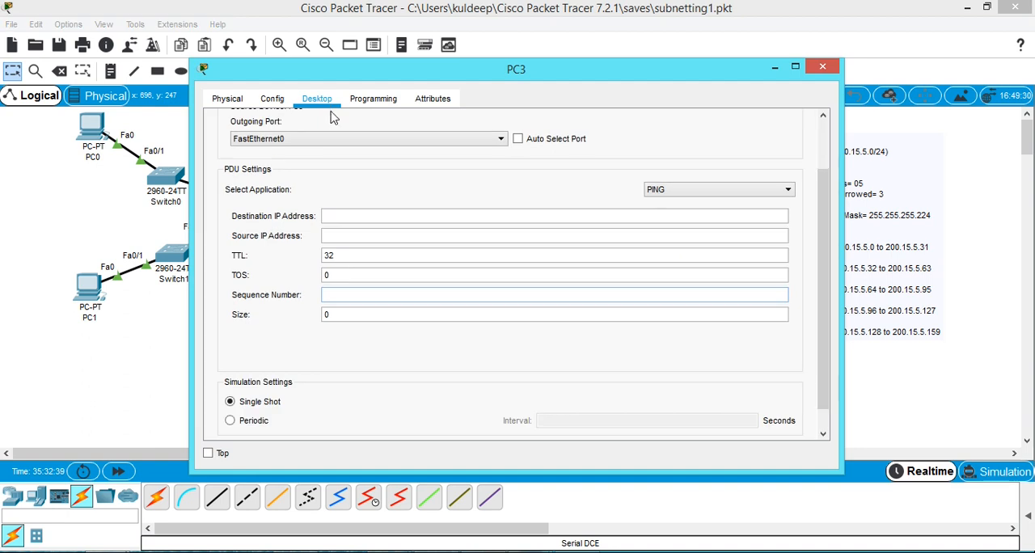
left_click(818, 129)
left_click(796, 129)
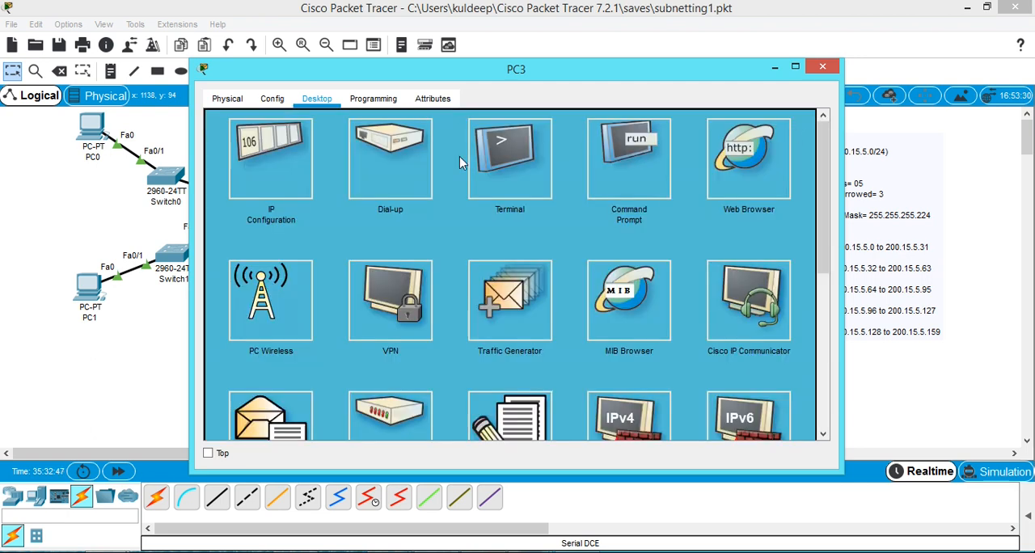
left_click(287, 191)
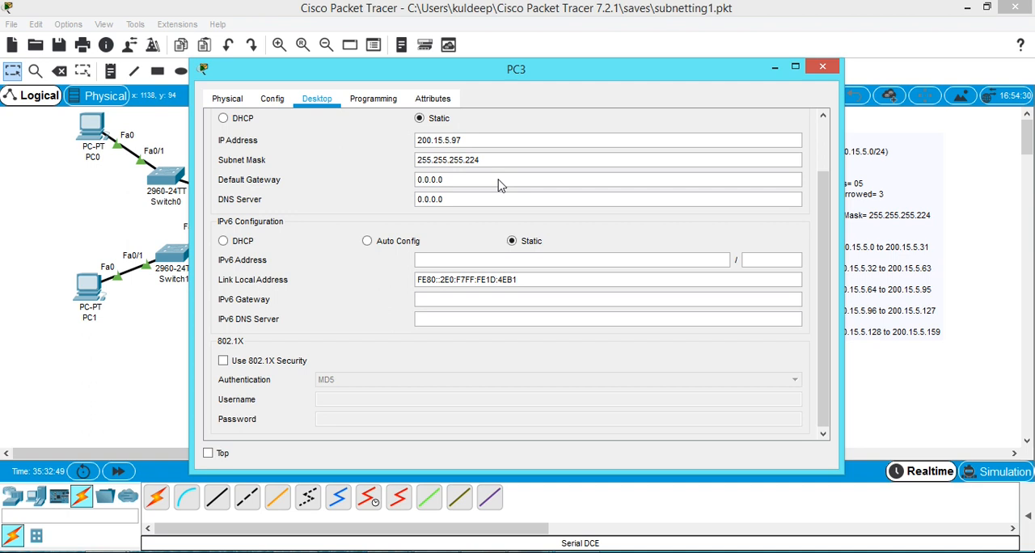
left_click_drag(464, 182, 408, 182)
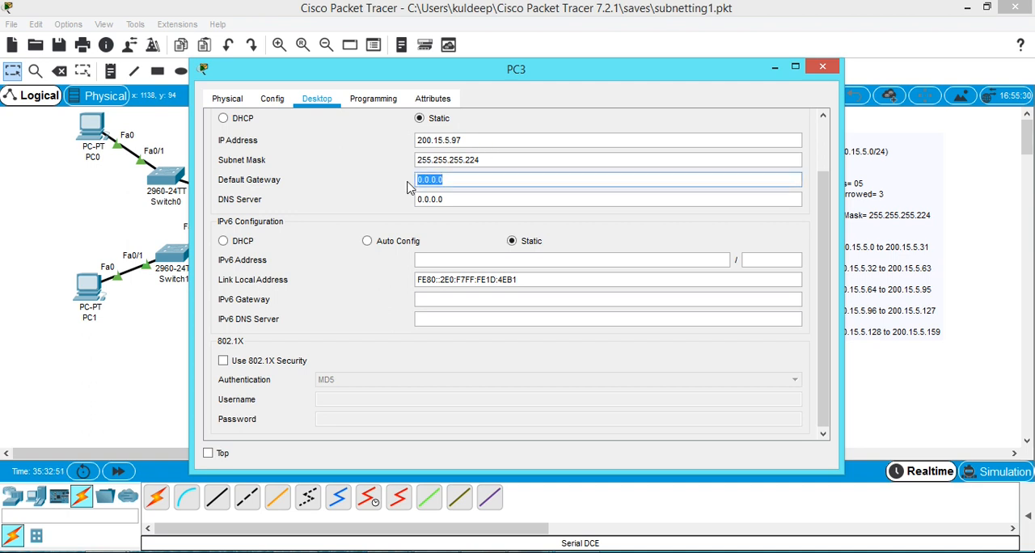
type("200.15.5.33")
left_click_drag(498, 78, 694, 91)
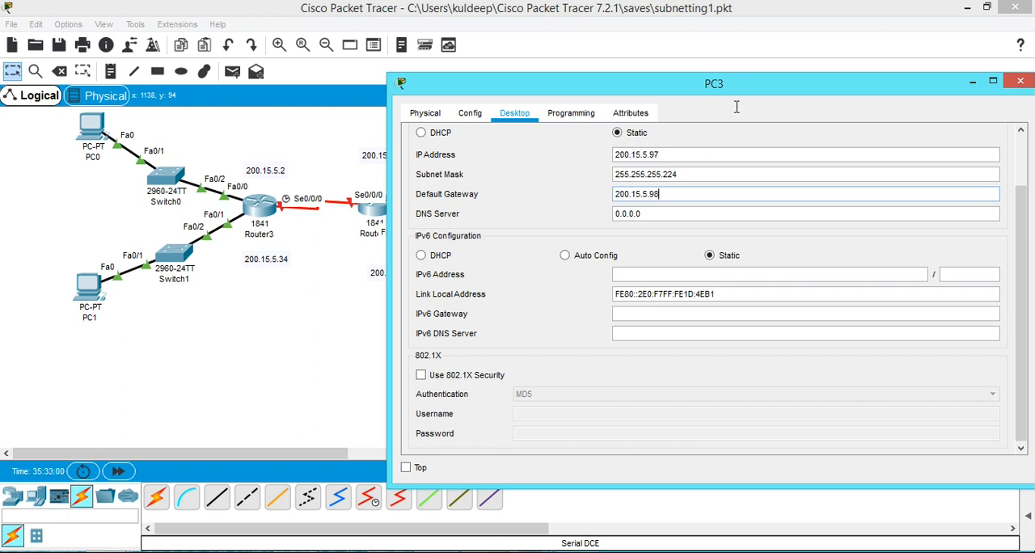
left_click_drag(717, 91, 505, 112)
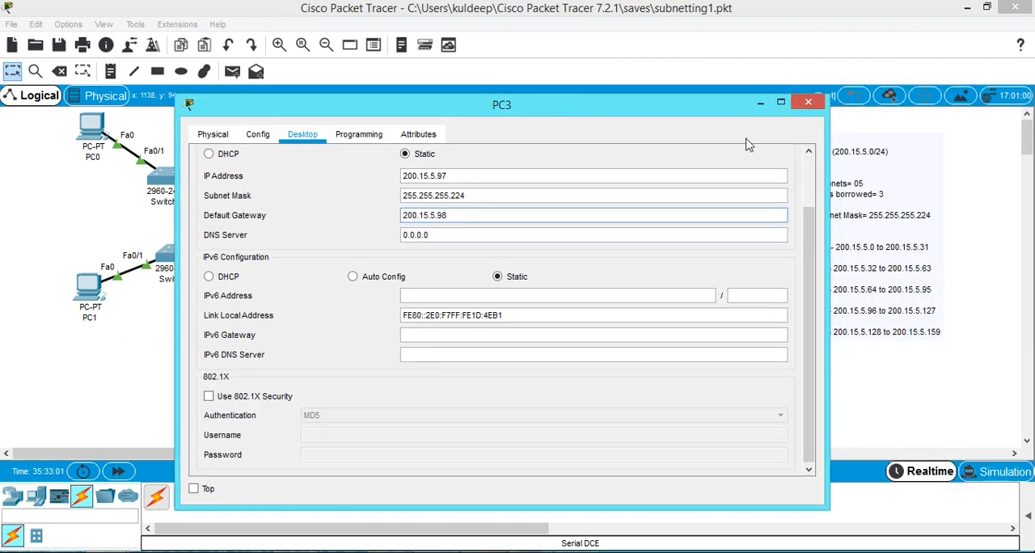
left_click(809, 103)
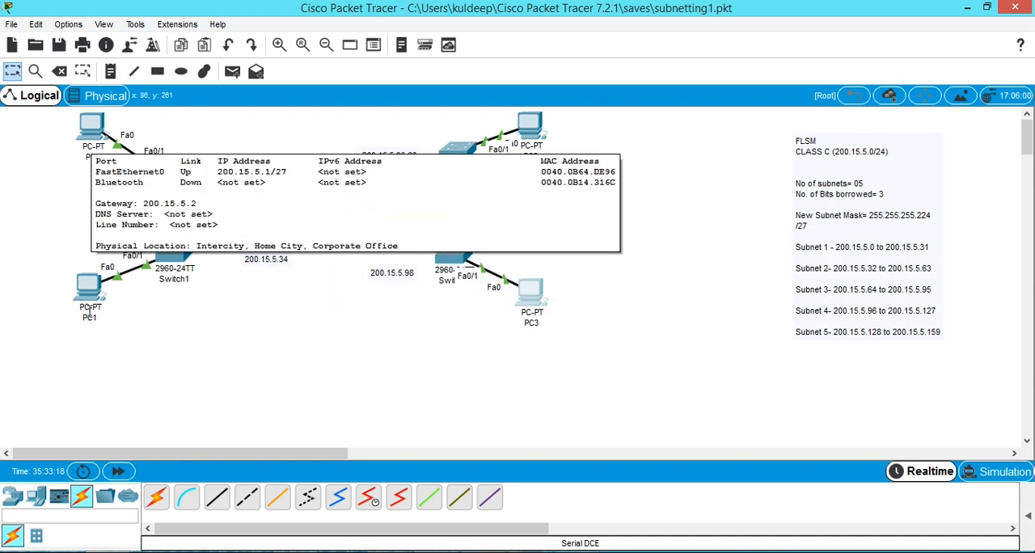
Open PC0's command prompt and ping PC1 at 200.15.5.33 to test connectivity between the two LANs.
left_click(91, 129)
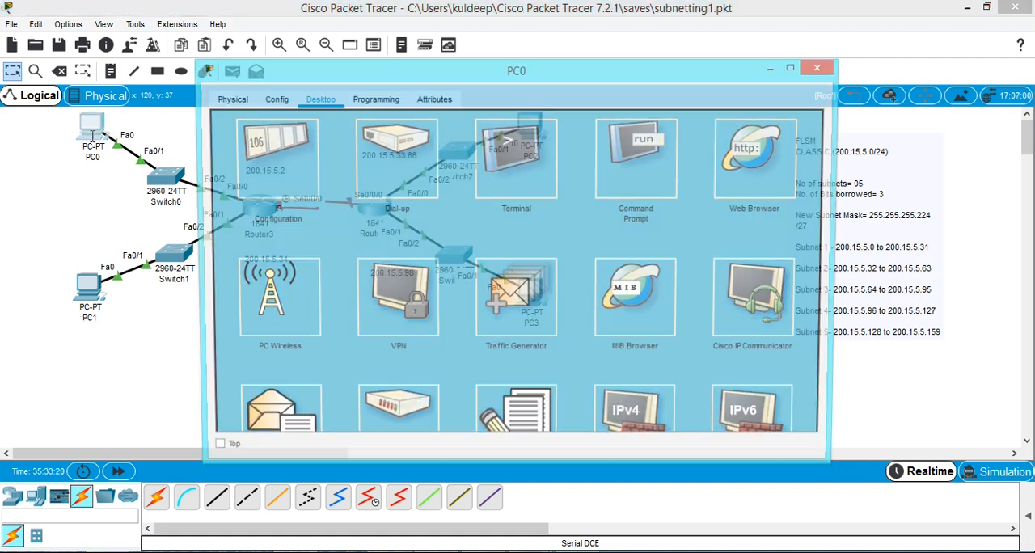
left_click_drag(351, 77, 590, 81)
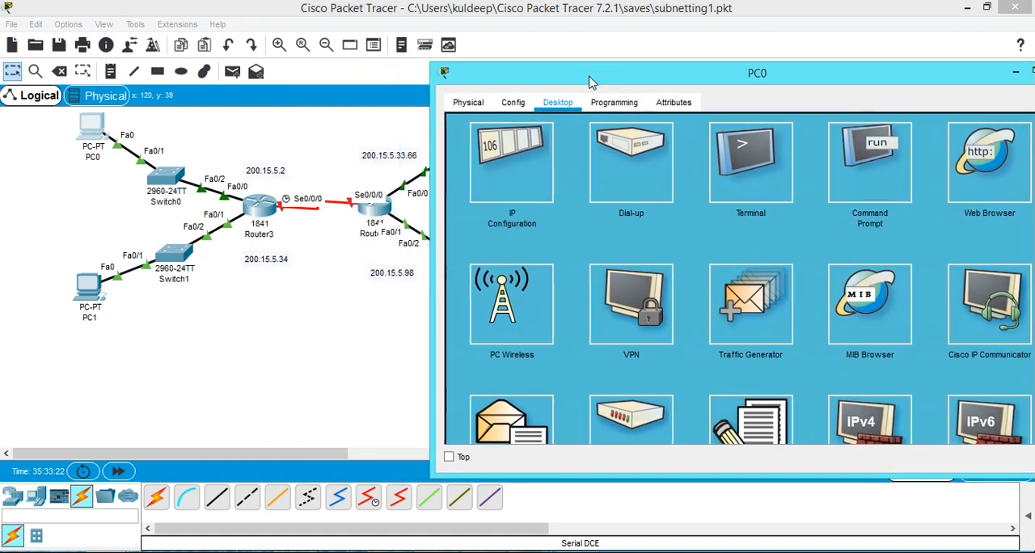
left_click(875, 191)
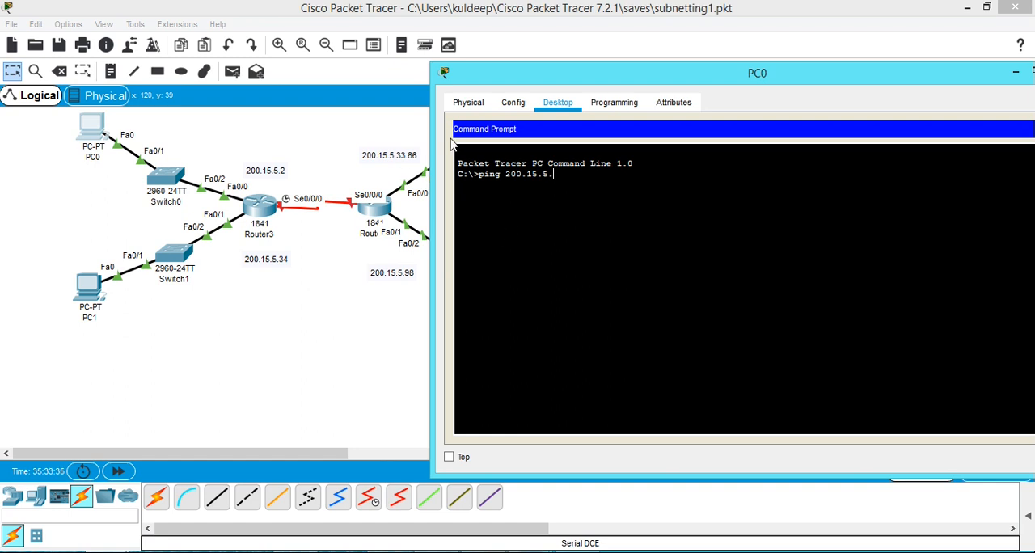
left_click_drag(682, 81, 533, 402)
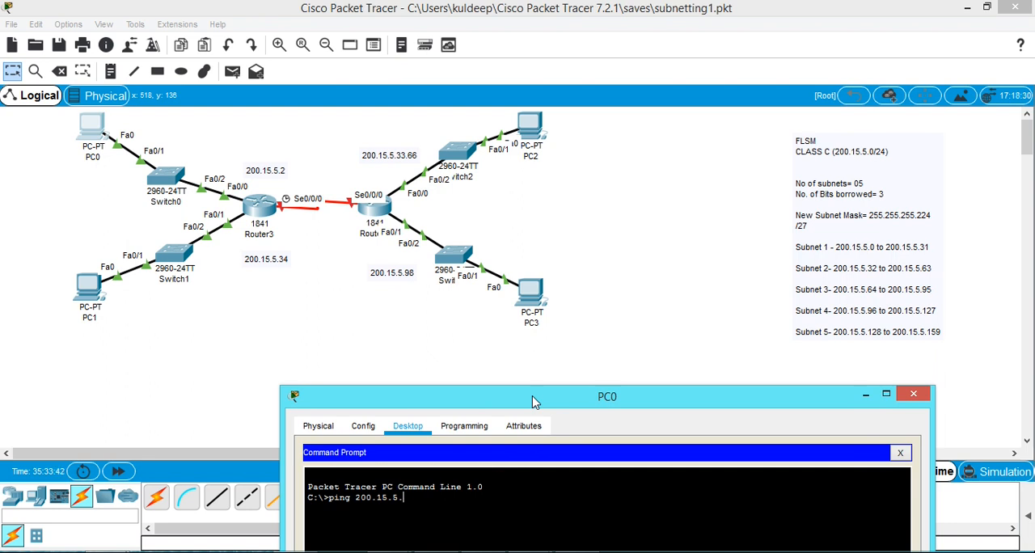
left_click_drag(533, 402, 589, 67)
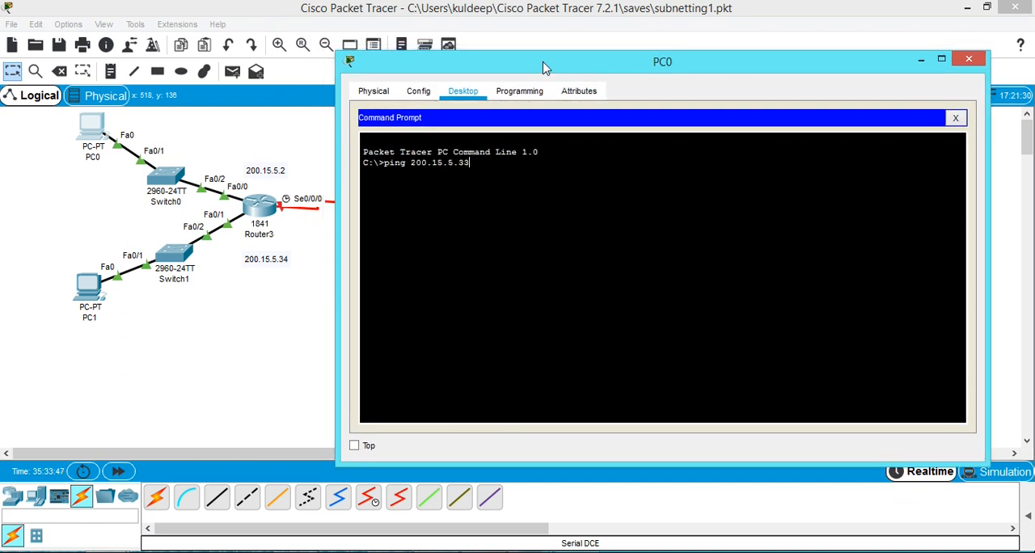
key("Return")
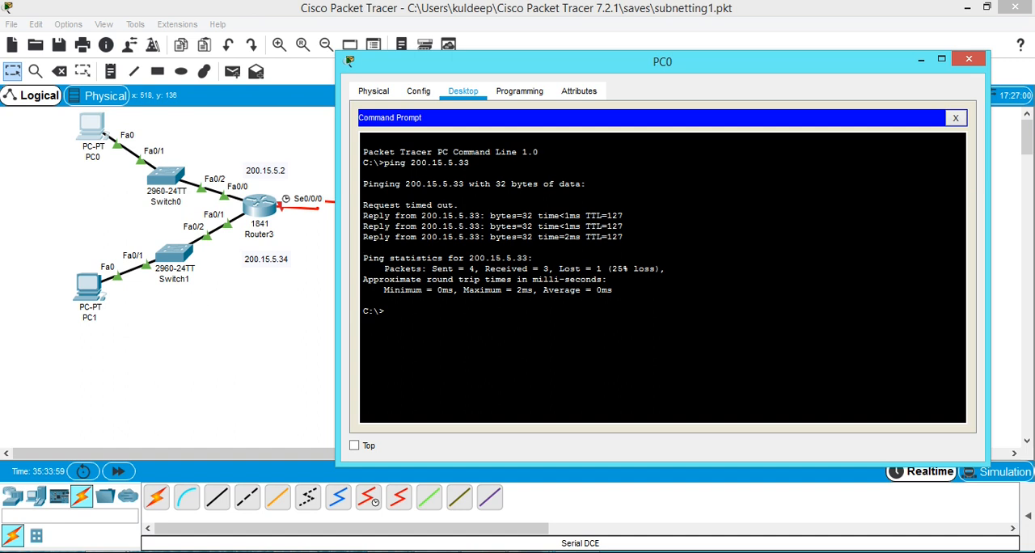
Repeat the ping from PC0 to 200.15.5.33 and close PC0's window.
key("Up")
key("Return")
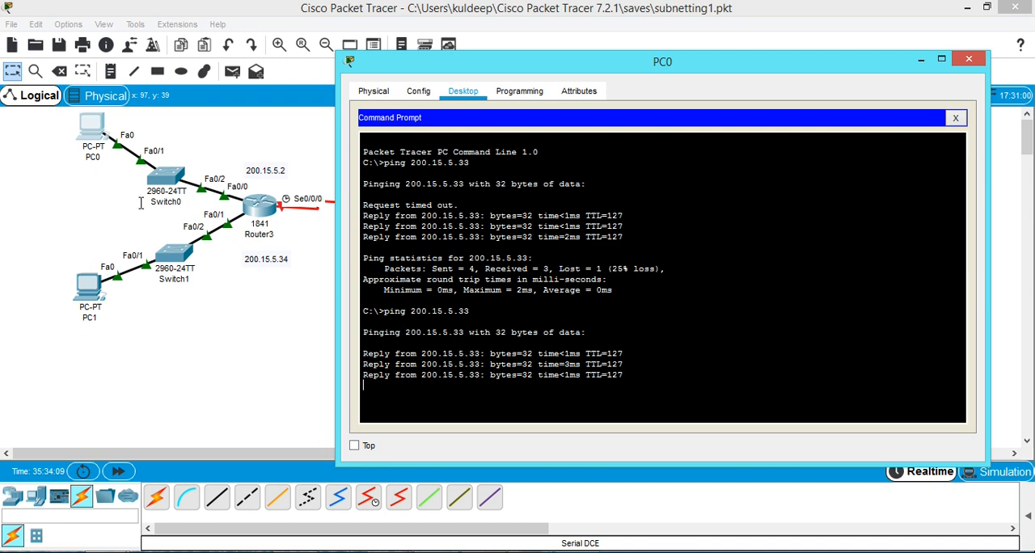
left_click_drag(618, 67, 477, 180)
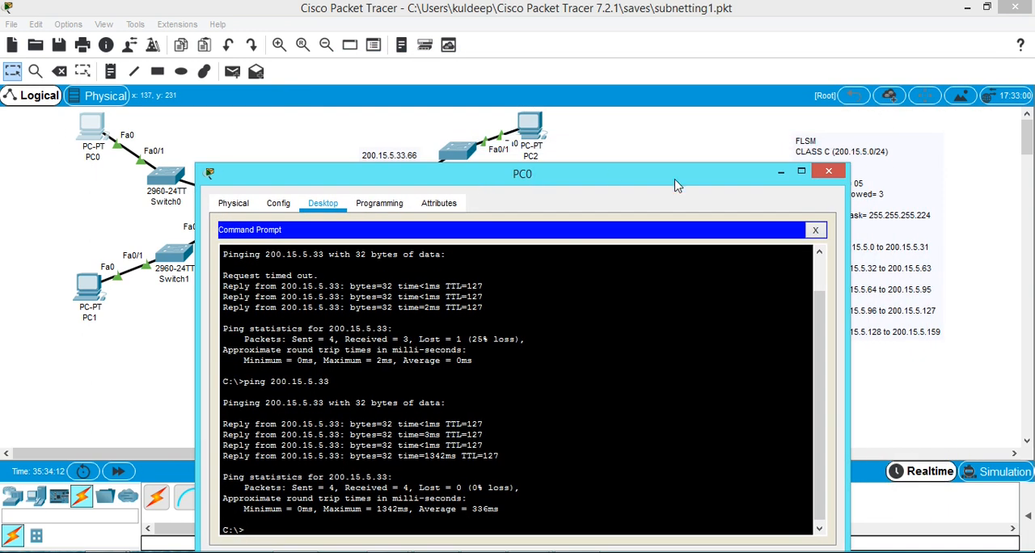
left_click(828, 174)
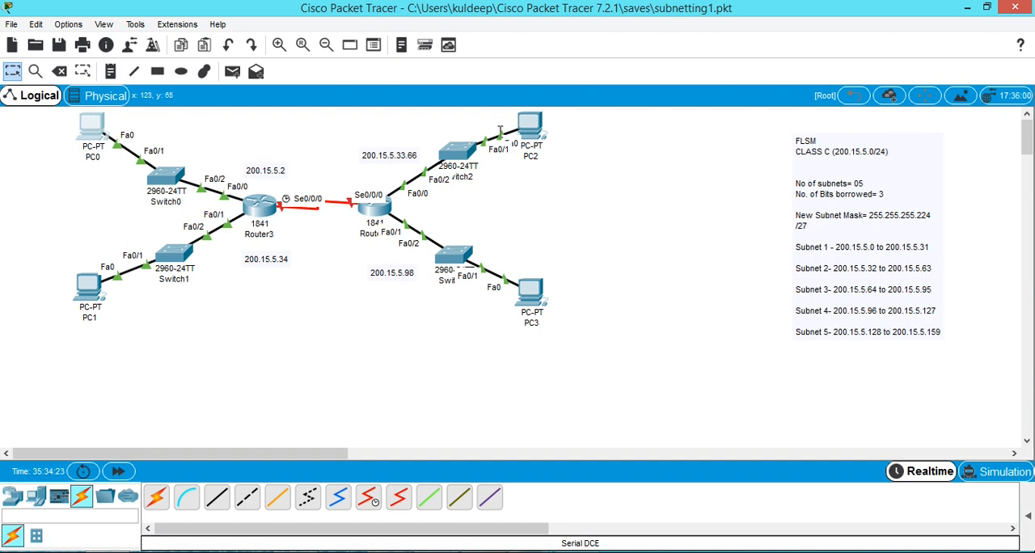
mouse_move(527, 122)
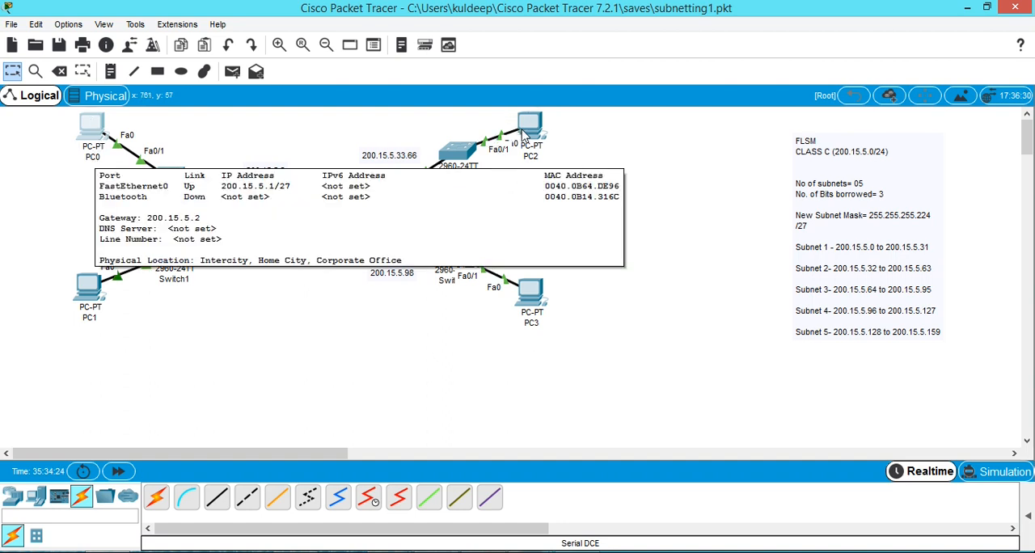
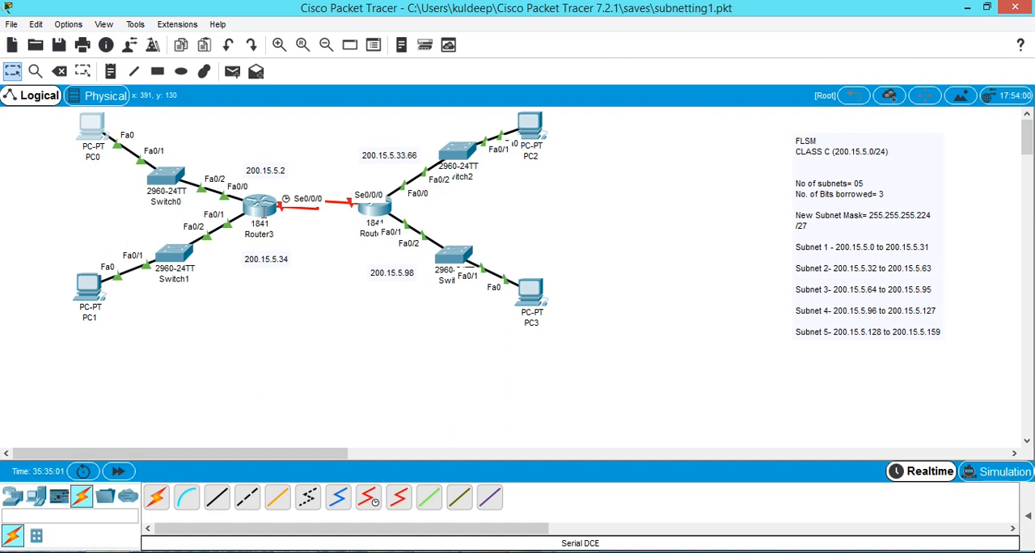
Open Router3's command line and exit interface configuration to return to global configuration mode.
left_click(263, 206)
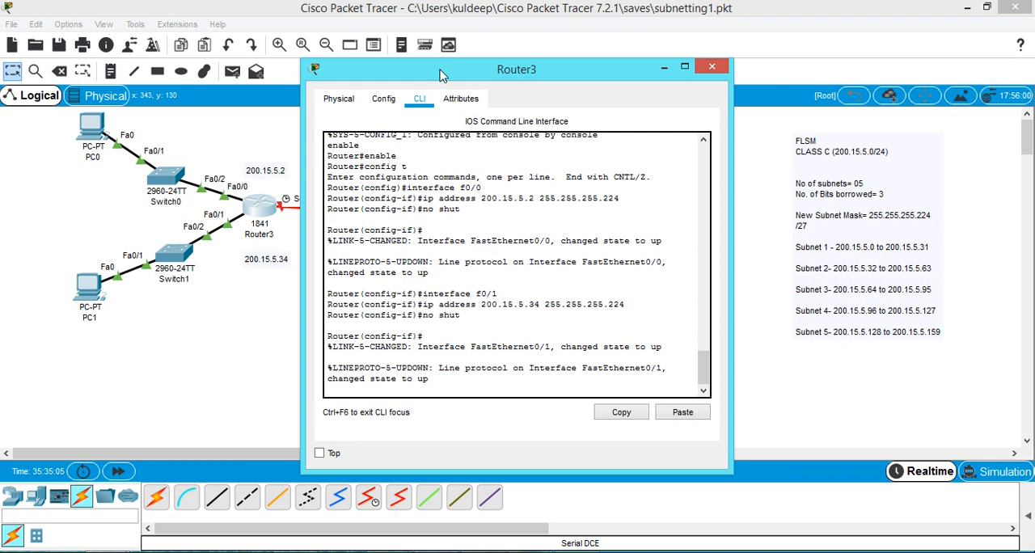
left_click_drag(511, 65, 619, 52)
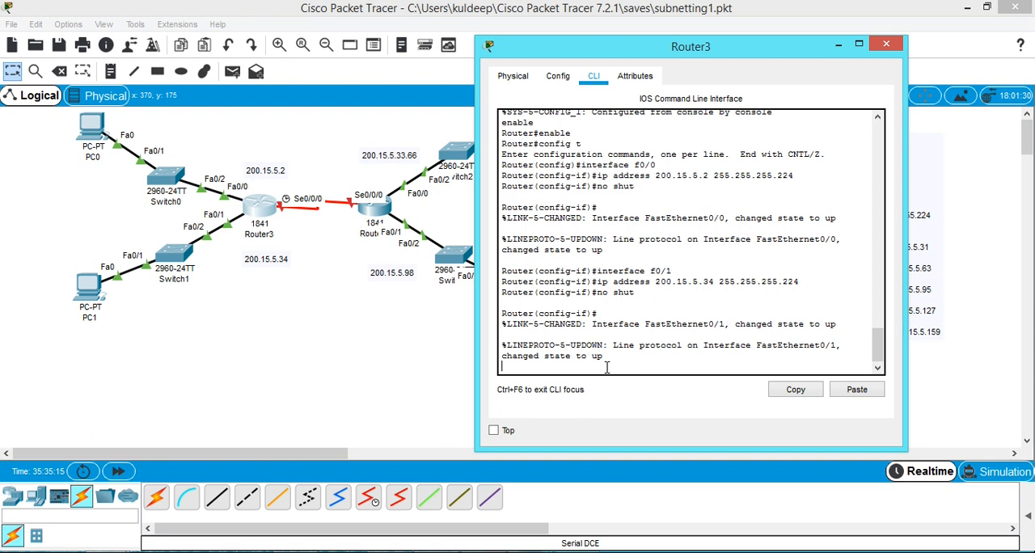
key("Return")
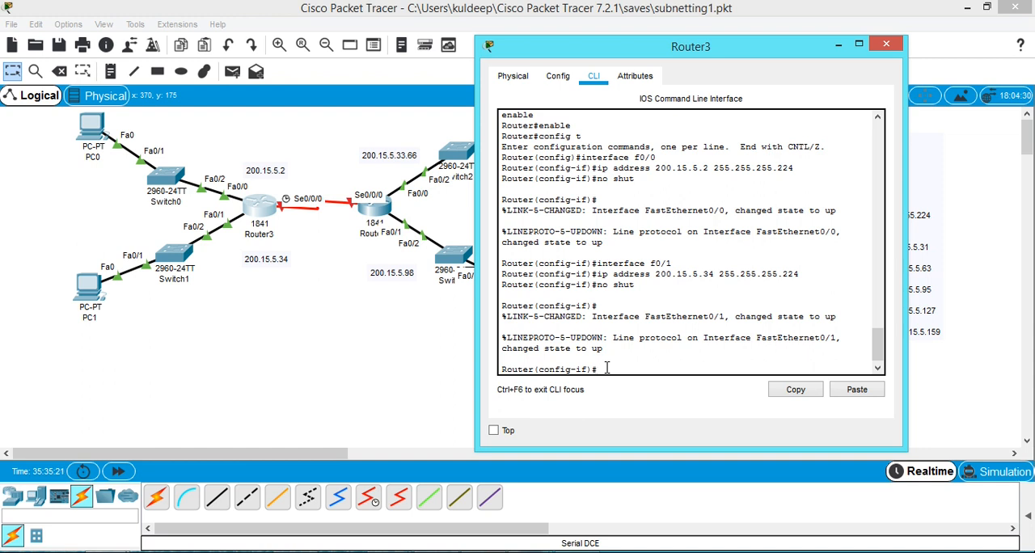
type("exit")
key("Return")
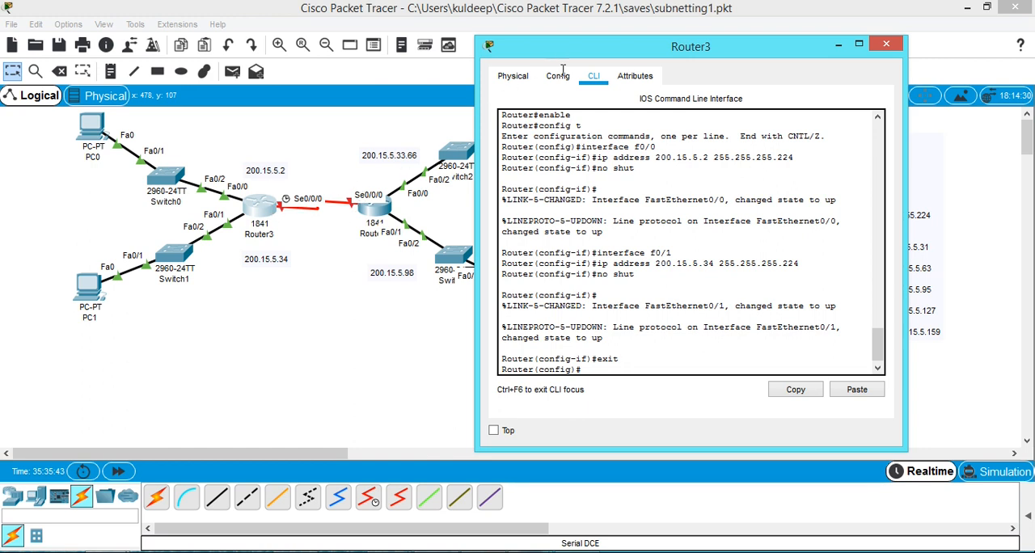
left_click_drag(550, 58, 195, 330)
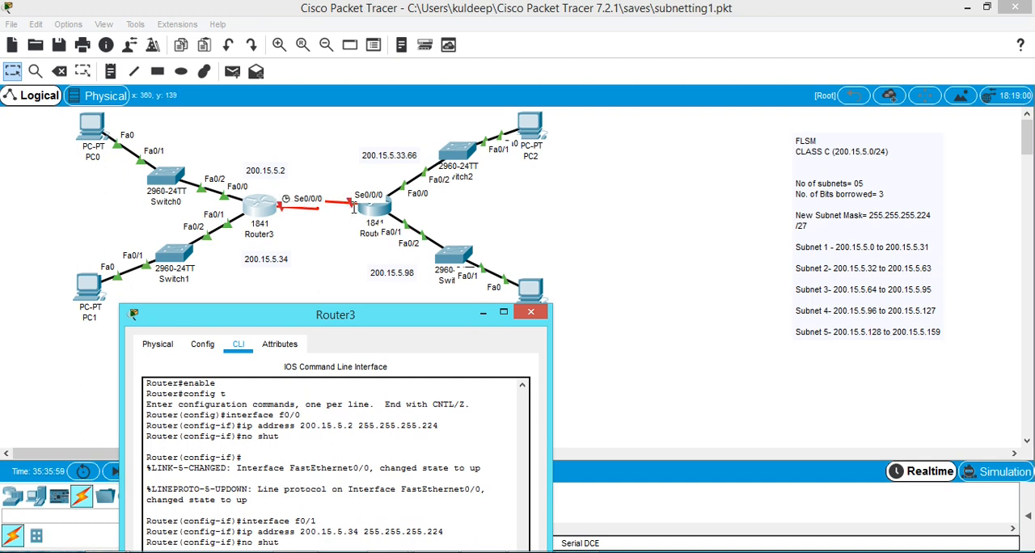
left_click_drag(376, 322, 414, 264)
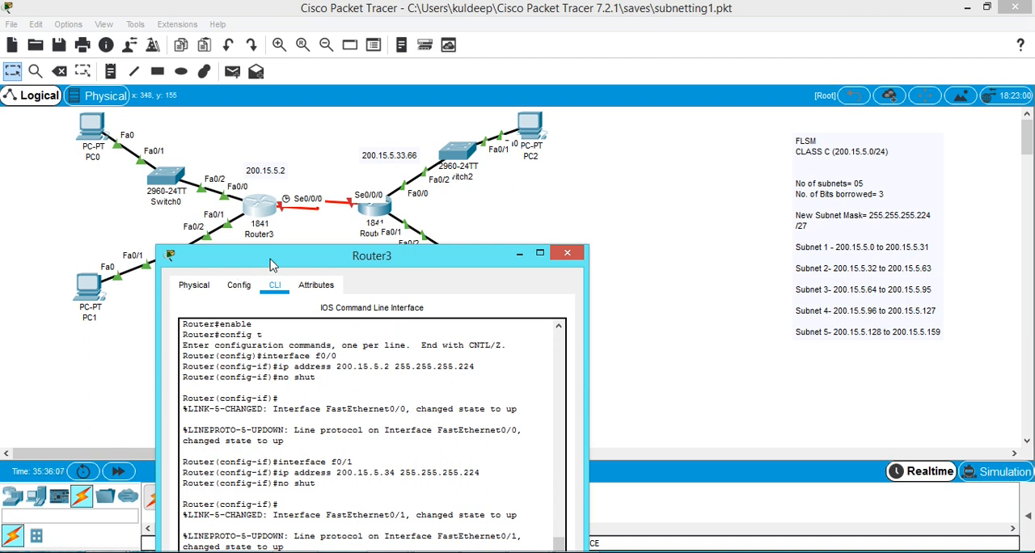
left_click_drag(281, 262, 676, 42)
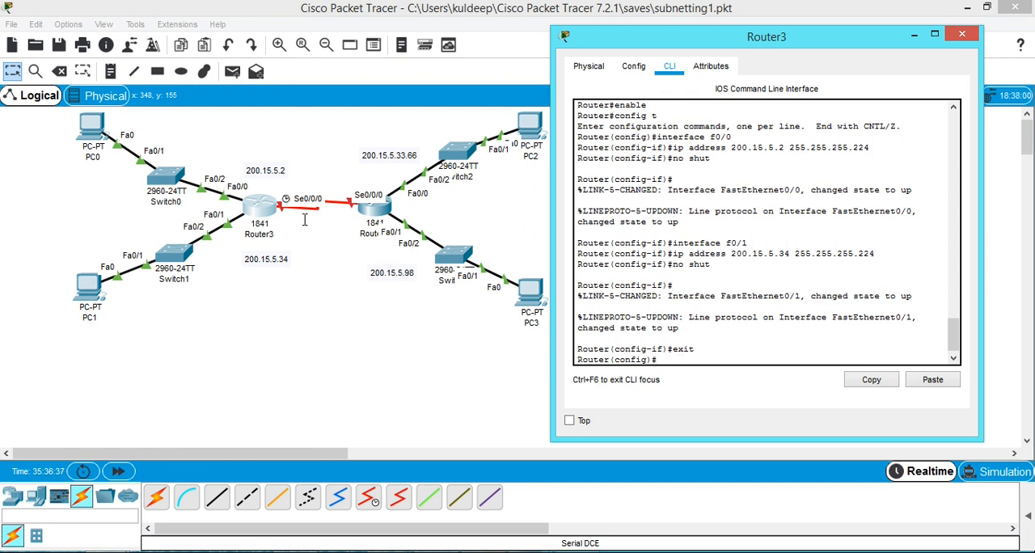
Try to enter configuration of Router3's serial interface as serial0/0 and as serial 0/0.
type("ip")
key("BackSpace")
key("BackSpace")
type("interface serial")
type("0")
key("Return")
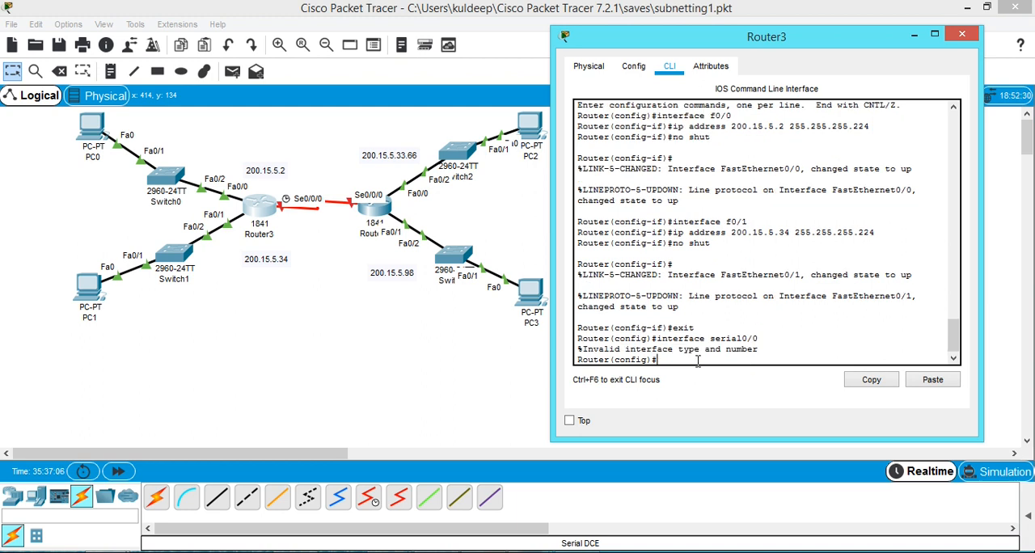
key("Up")
key("Right")
key("Right")
key("Return")
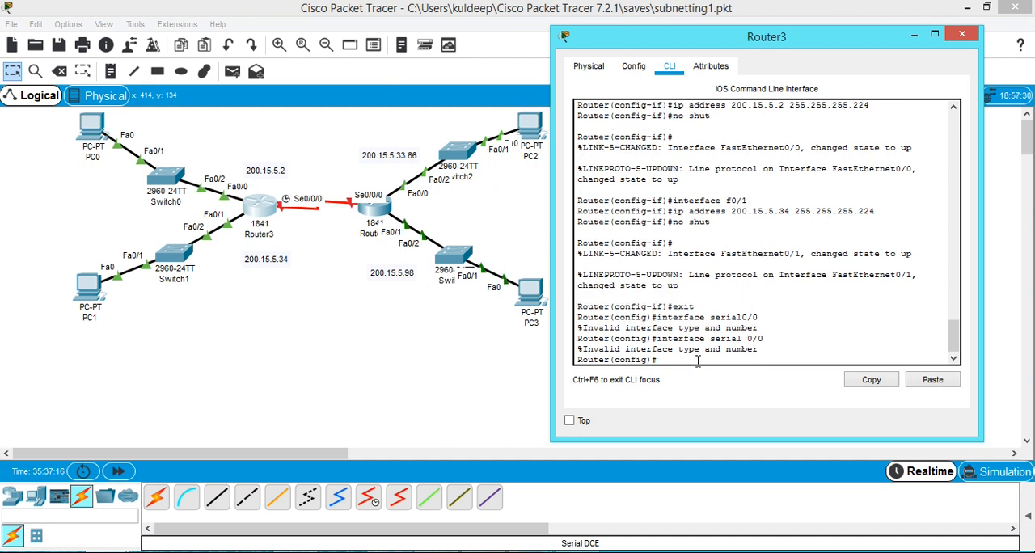
Enter interface serial 0/0/0 on Router3, assign IP address 200.15.5.129 with mask 255.255.255.224, and close the router's window.
key("Up")
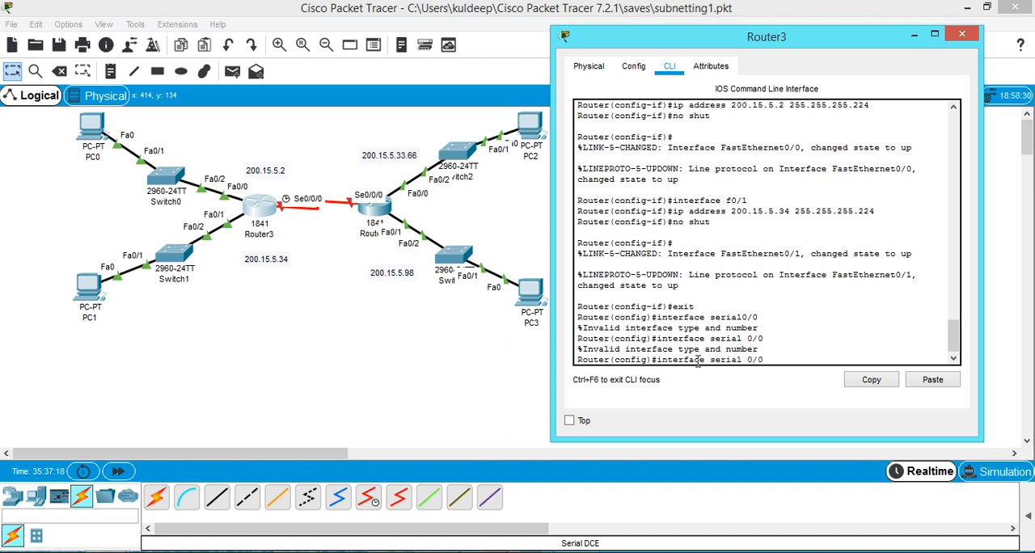
type("/0")
key("Return")
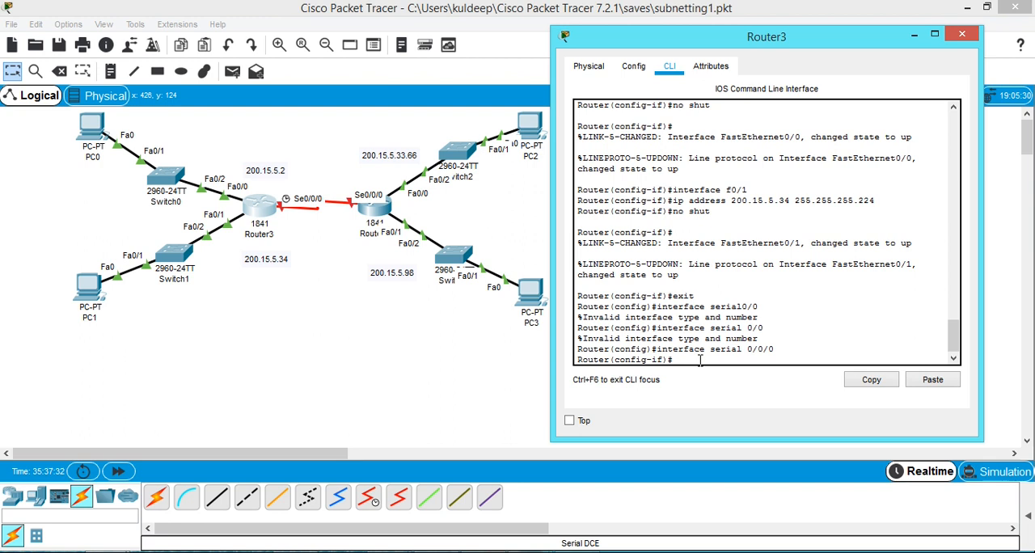
type("p address")
left_click_drag(725, 45, 402, 329)
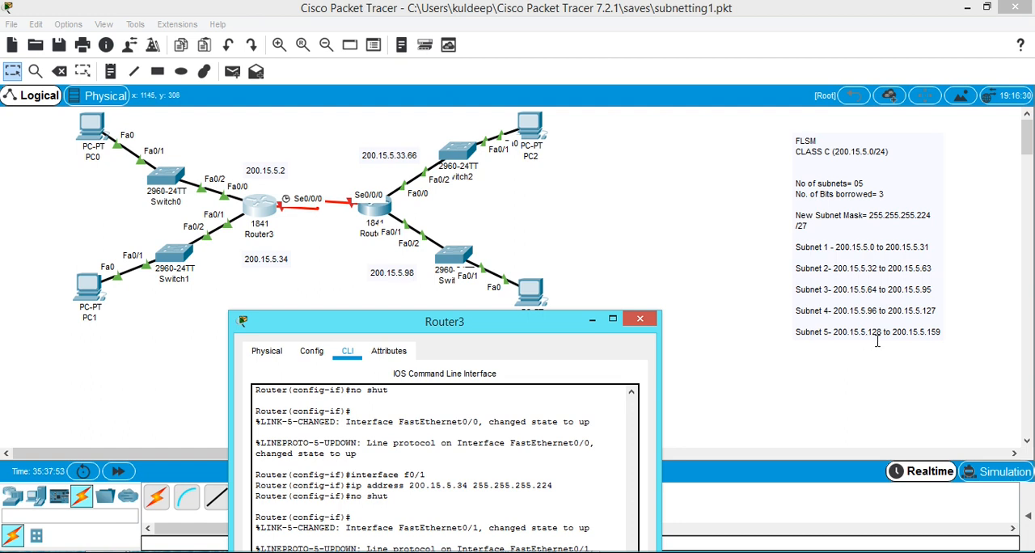
left_click_drag(543, 329, 683, 87)
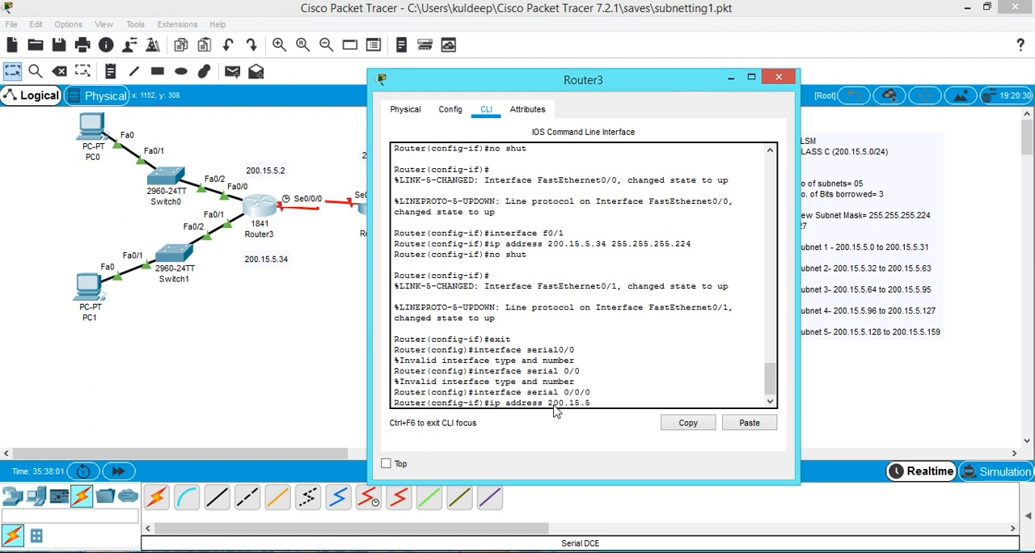
type(".129 255.255.255.22")
type("4")
key("Return")
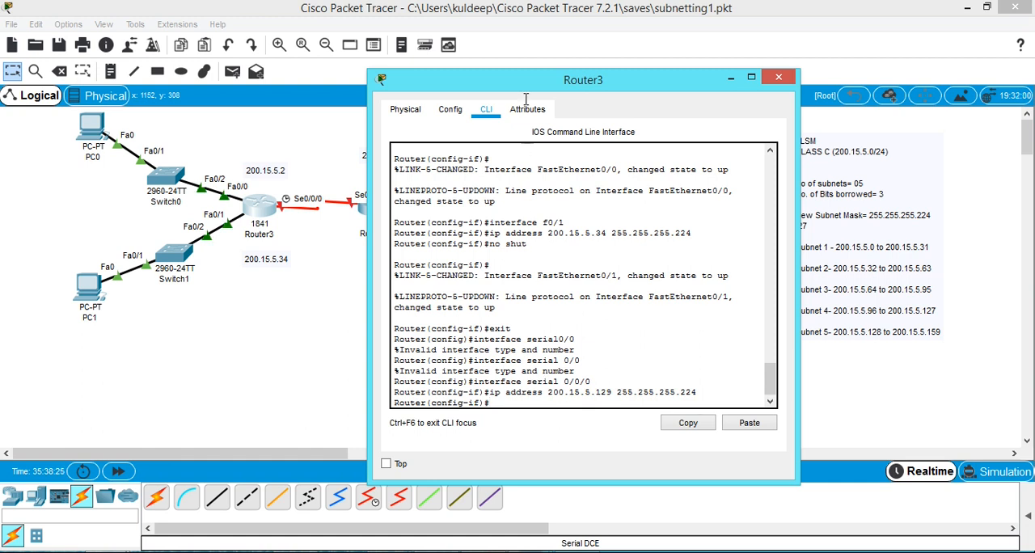
left_click_drag(522, 81, 505, 342)
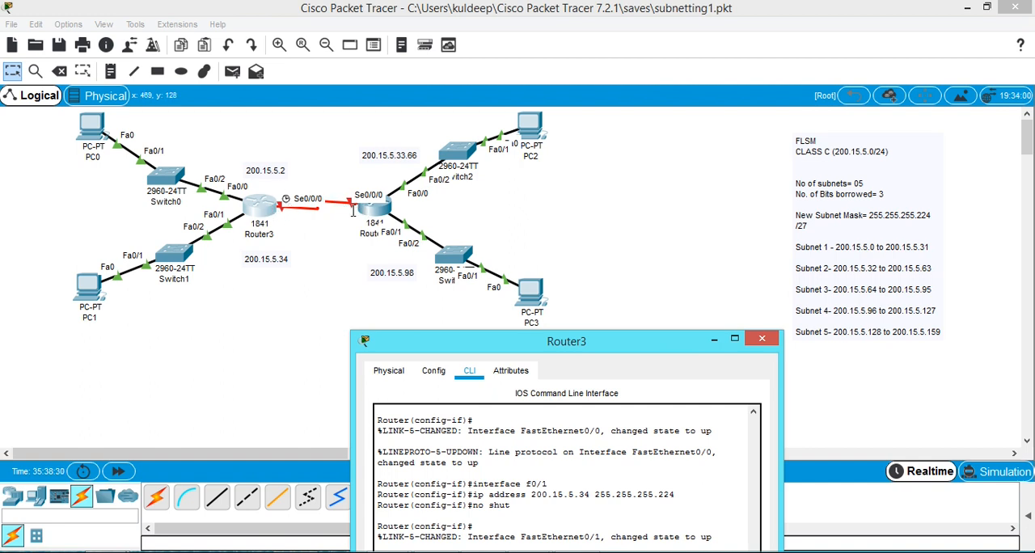
left_click_drag(502, 343, 674, 105)
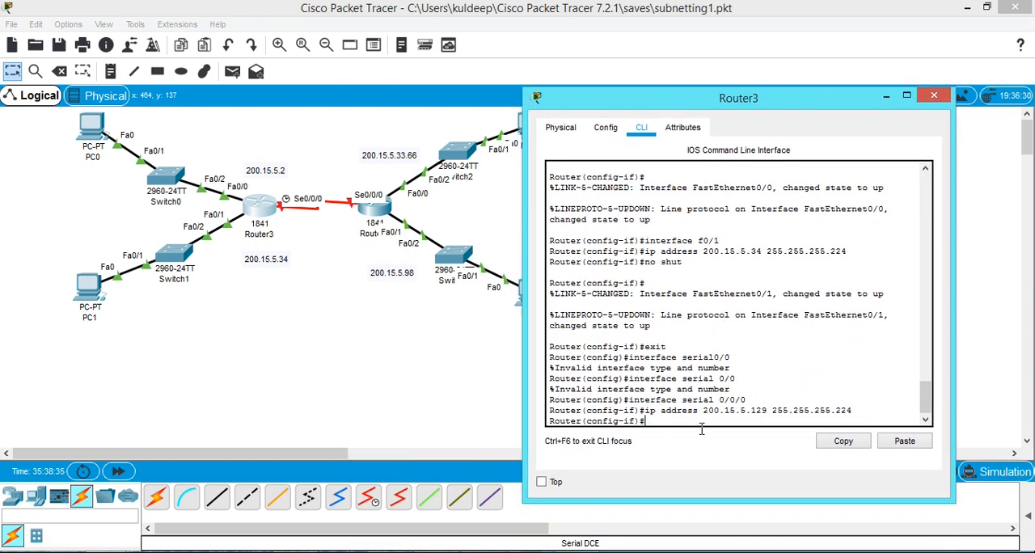
left_click(934, 98)
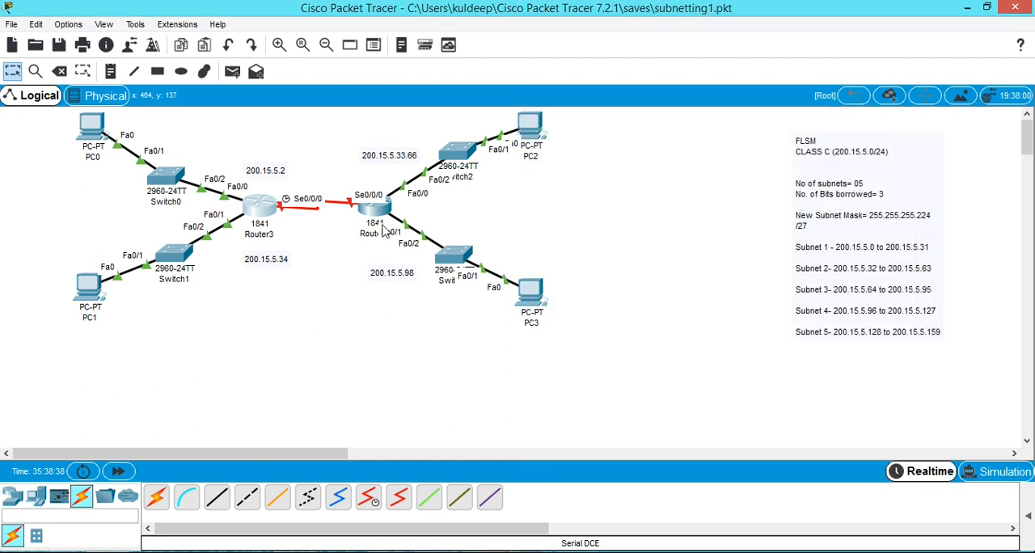
Open Router4's Serial0/0/0 configuration and set its IP address to 200.15.5.130 with subnet mask 255.255.255.224.
left_click(370, 208)
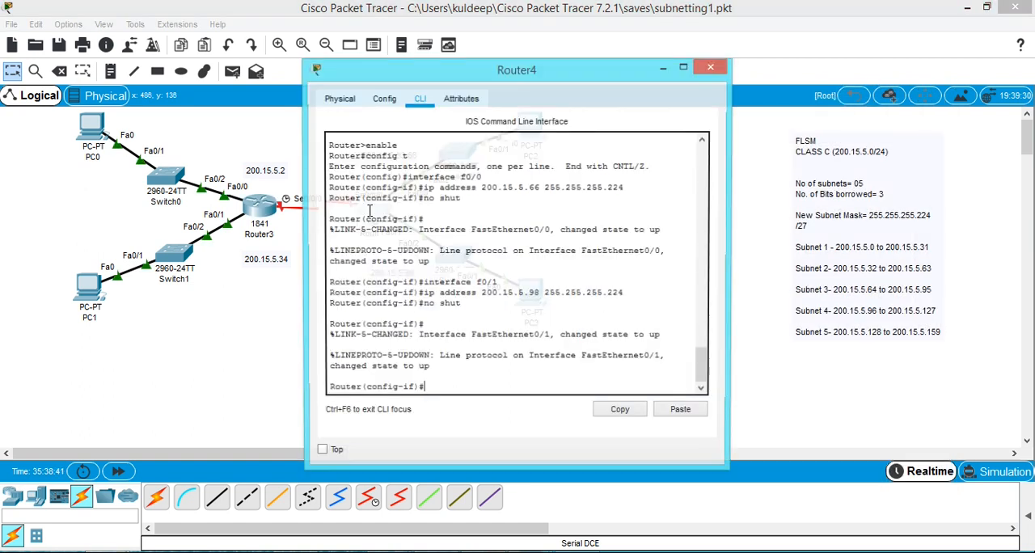
left_click_drag(465, 83, 728, 52)
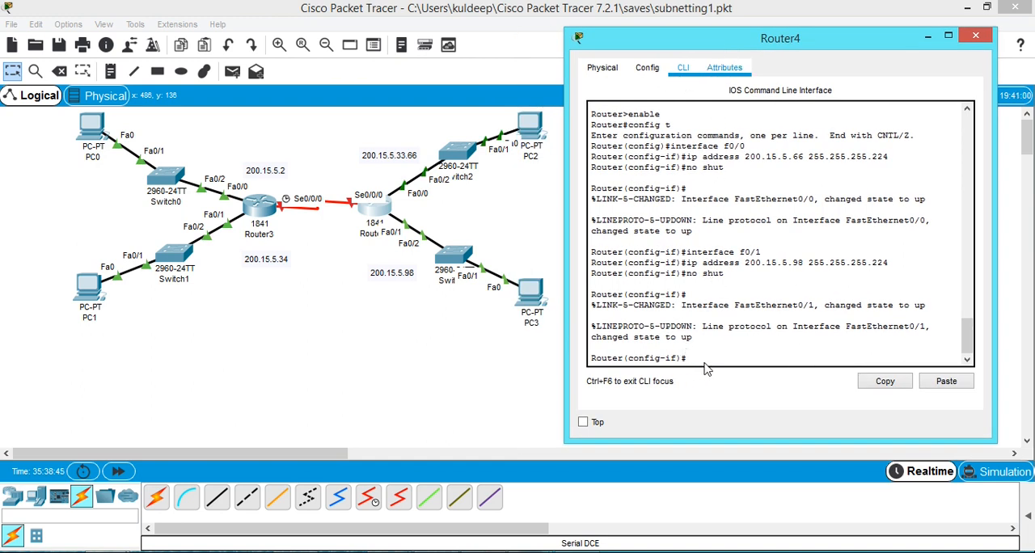
left_click(649, 70)
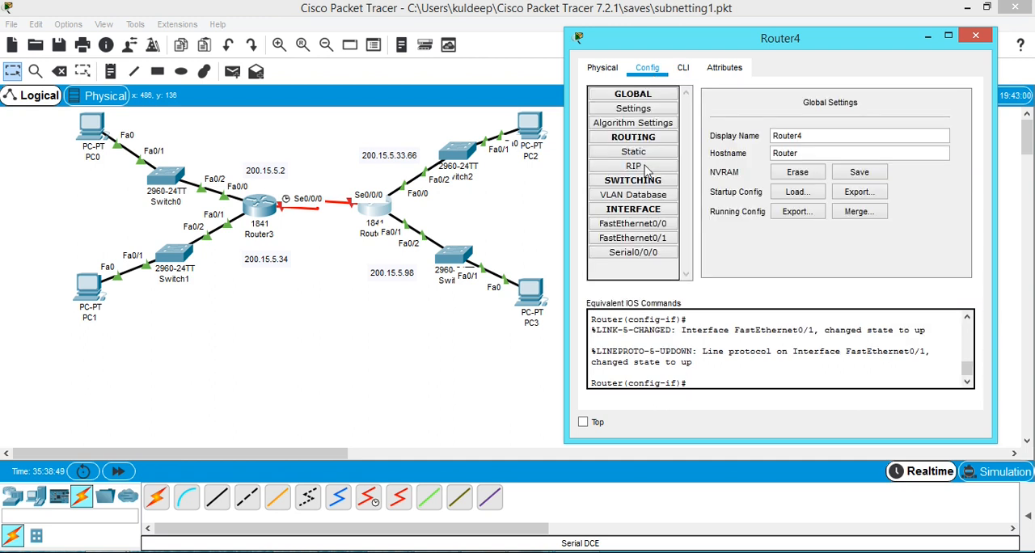
left_click(629, 259)
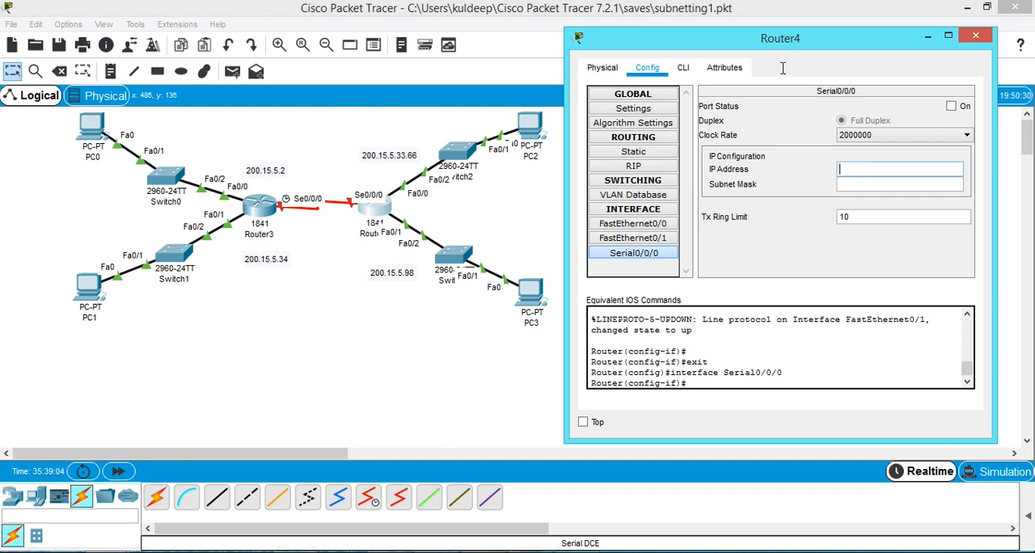
left_click_drag(822, 47, 395, 292)
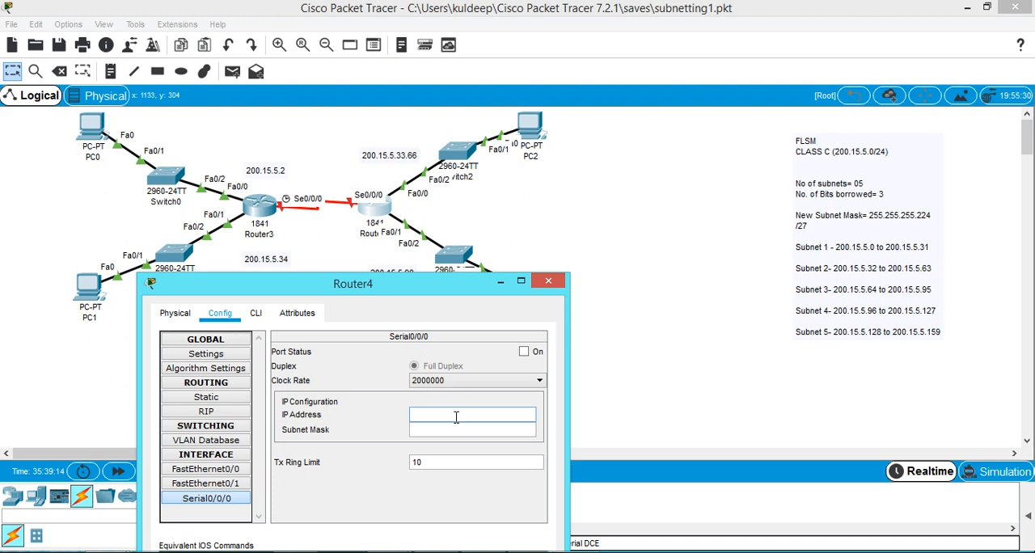
type("00.15.")
type("5.13")
left_click(456, 430)
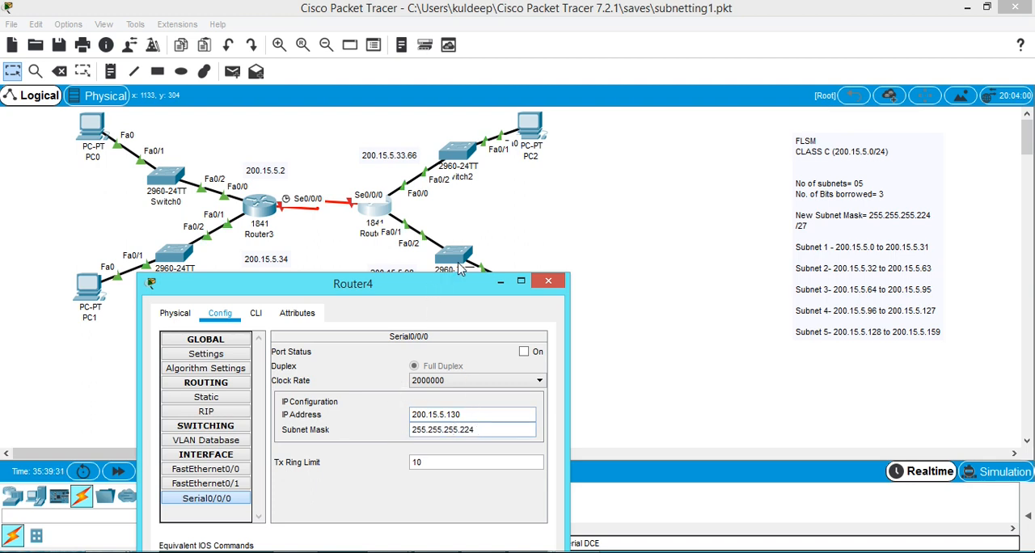
Turn on the port status of Router4's Serial0/0/0 interface and close the router's window.
left_click_drag(459, 281, 488, 256)
left_click(552, 328)
left_click_drag(485, 260, 689, 154)
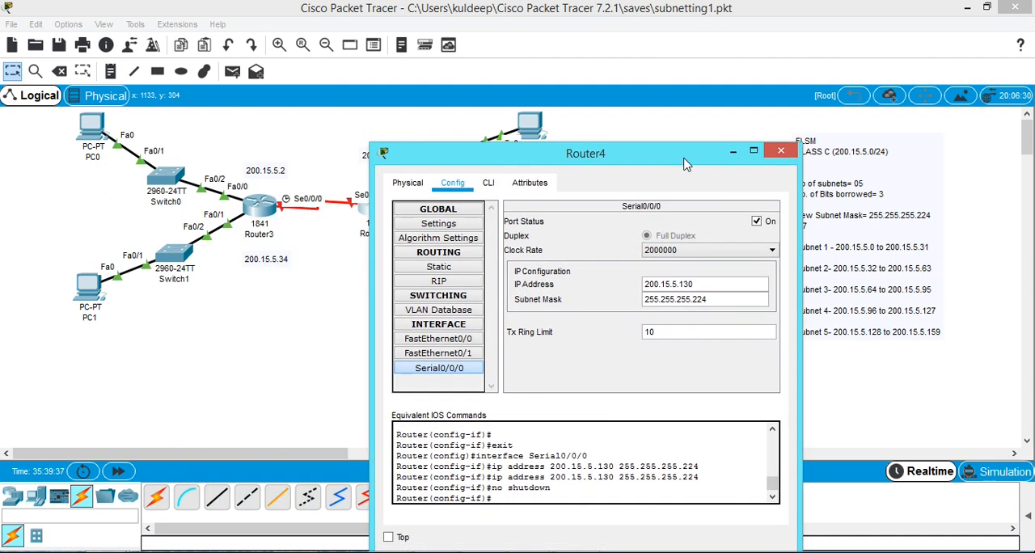
left_click(782, 153)
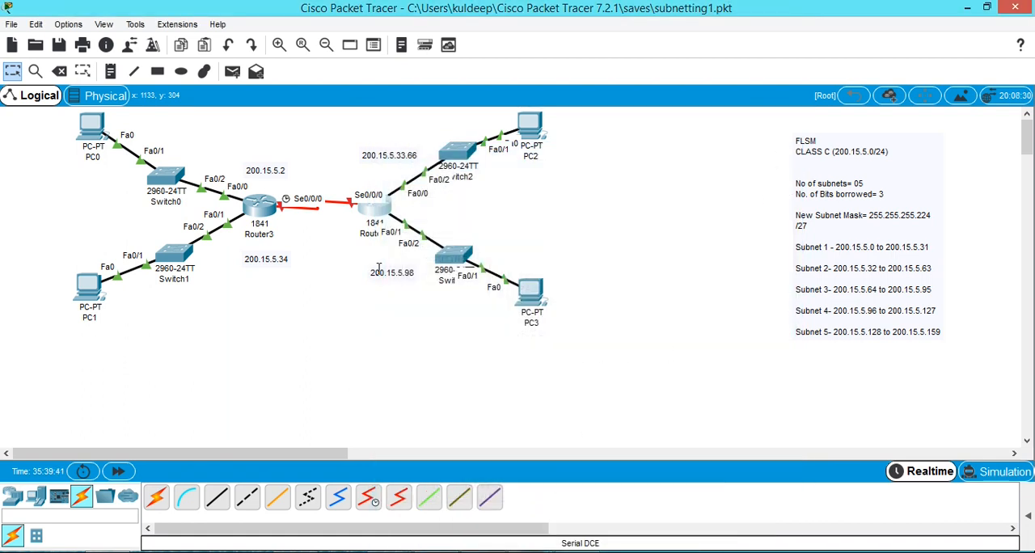
Turn on the port status of Router3's Serial0/0/0 interface in its configuration and close the router's window.
left_click(264, 206)
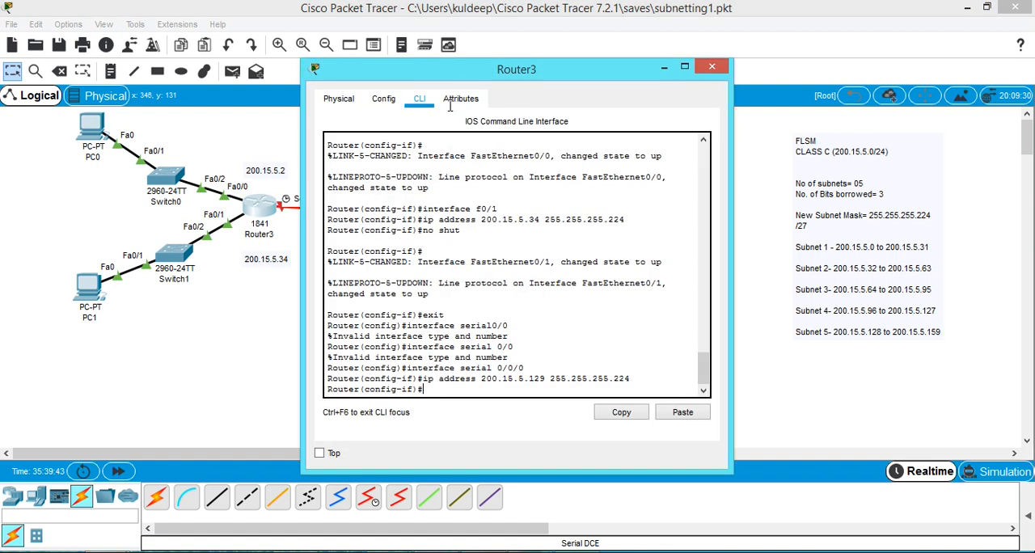
left_click(384, 100)
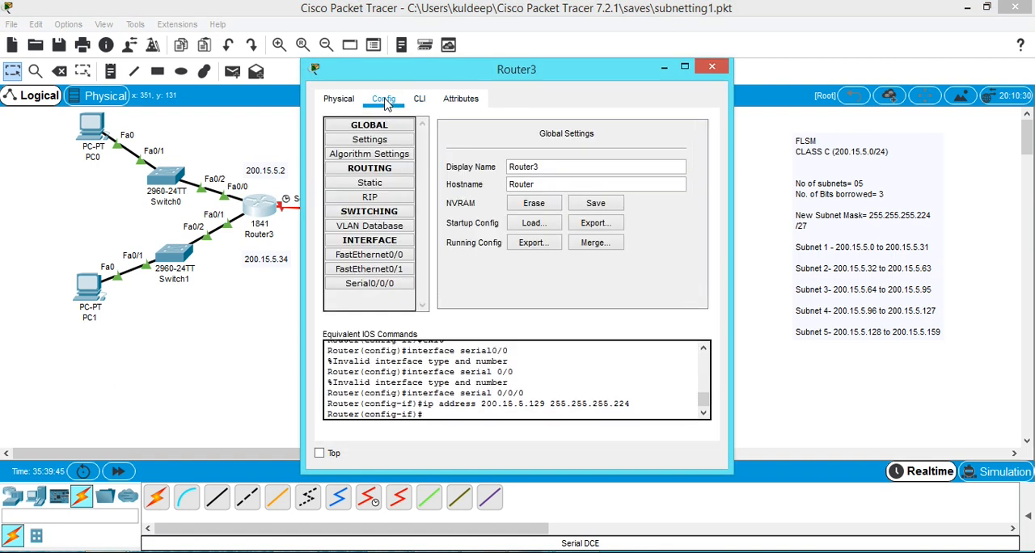
left_click(380, 285)
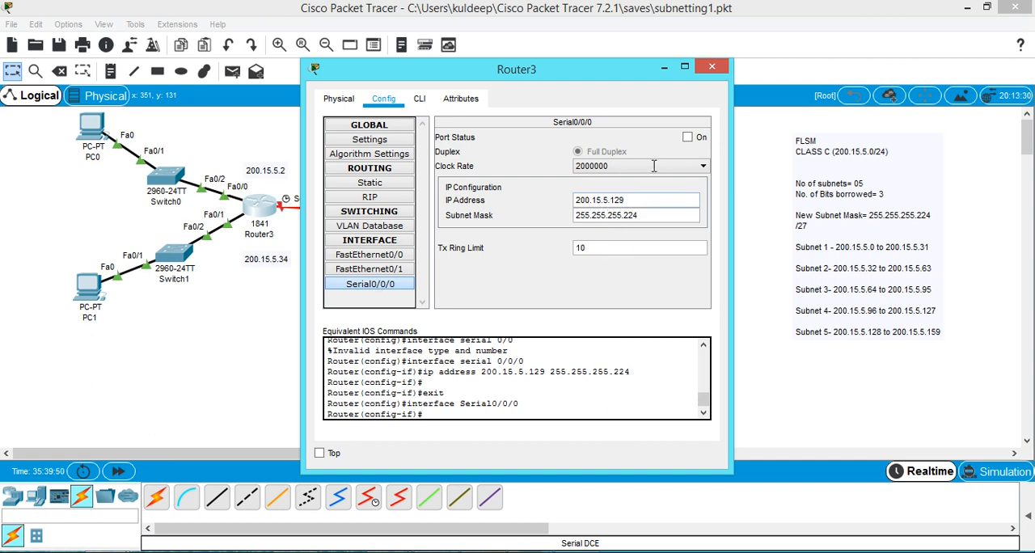
left_click(687, 138)
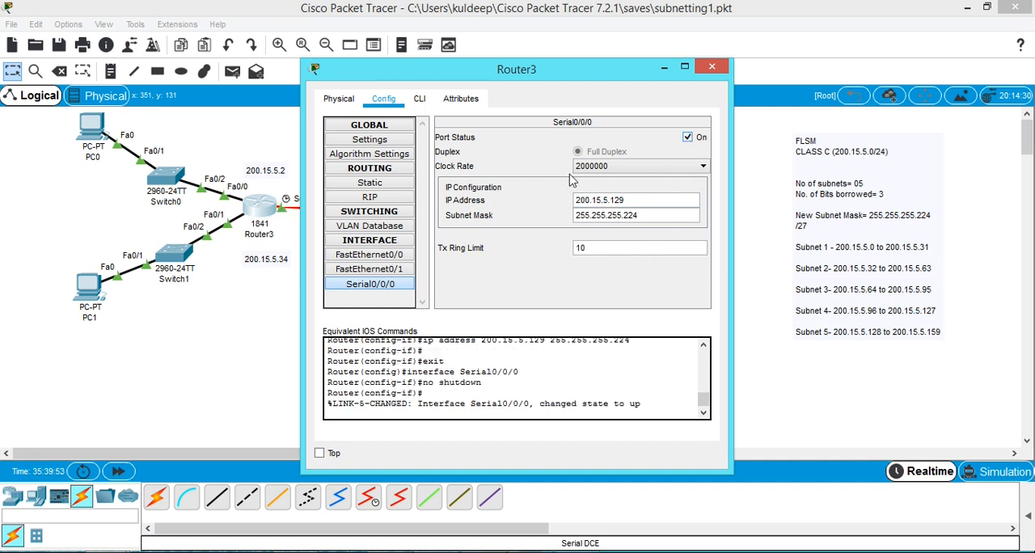
left_click(711, 66)
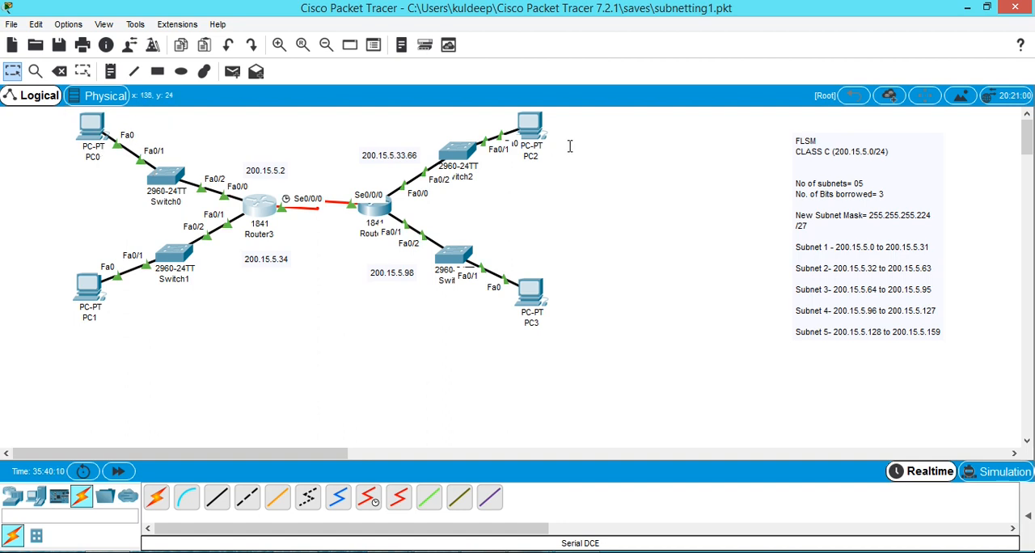
Open PC0's command prompt and ping 200.15.5.65.
mouse_move(77, 148)
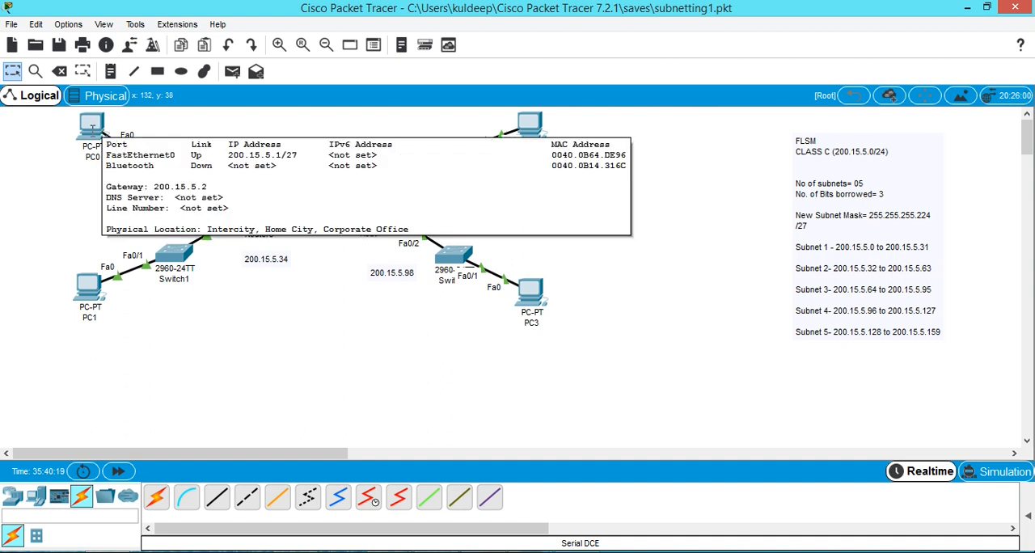
left_click(95, 126)
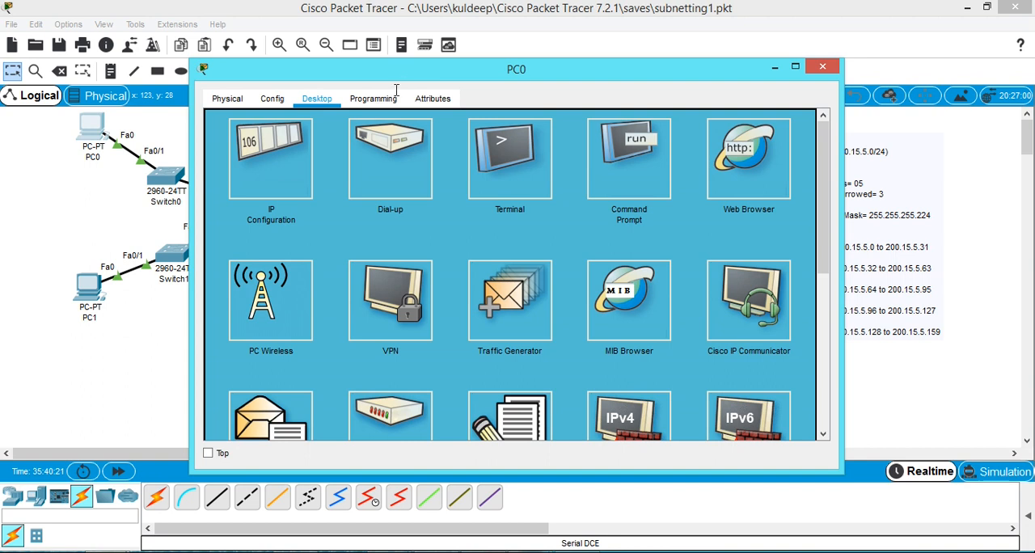
left_click_drag(408, 76, 495, 134)
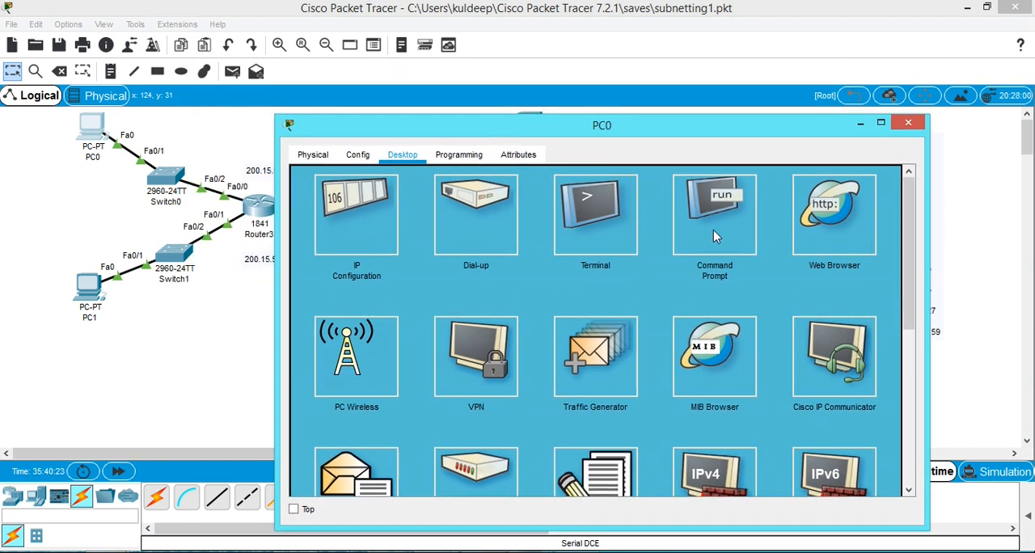
left_click(714, 229)
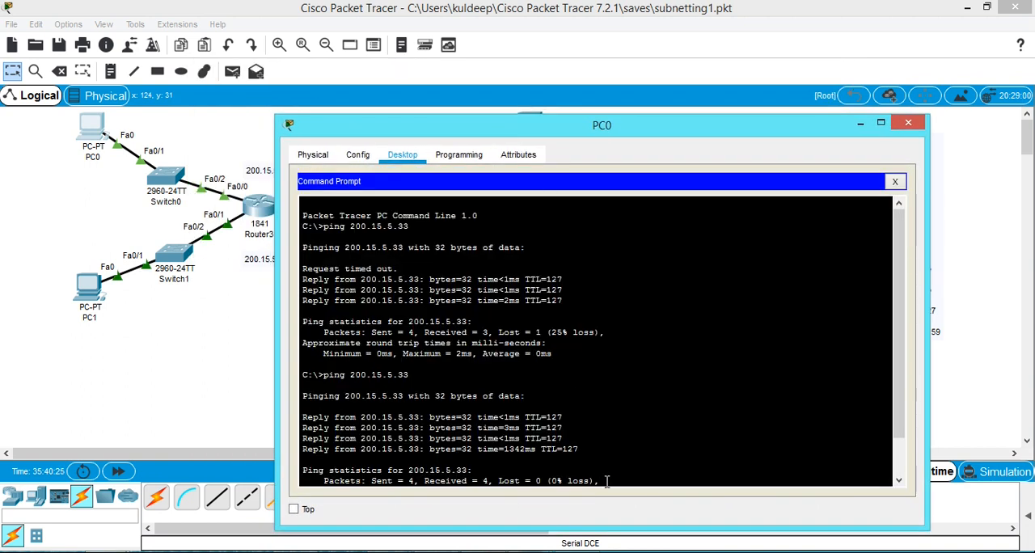
key("Return")
key("Up")
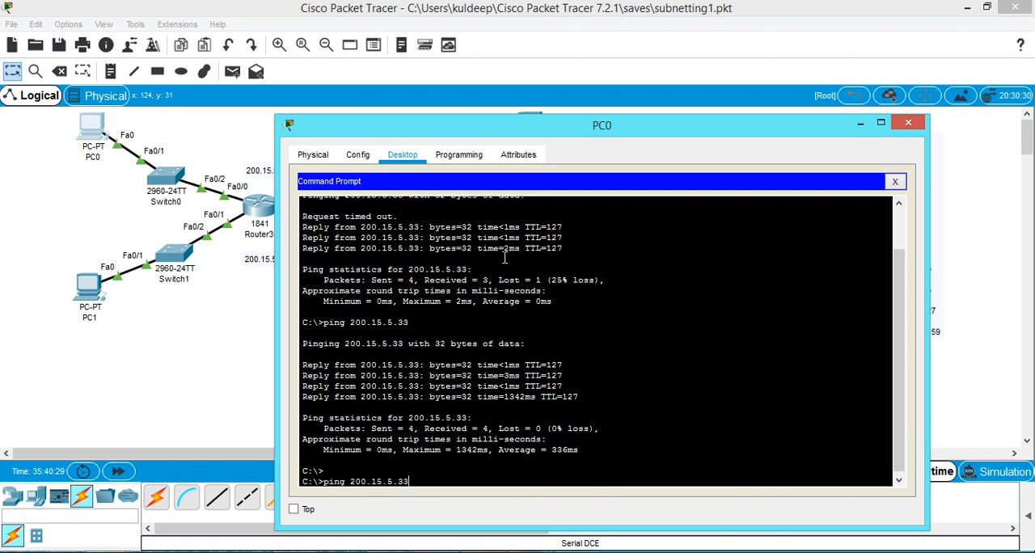
left_click_drag(453, 144, 302, 241)
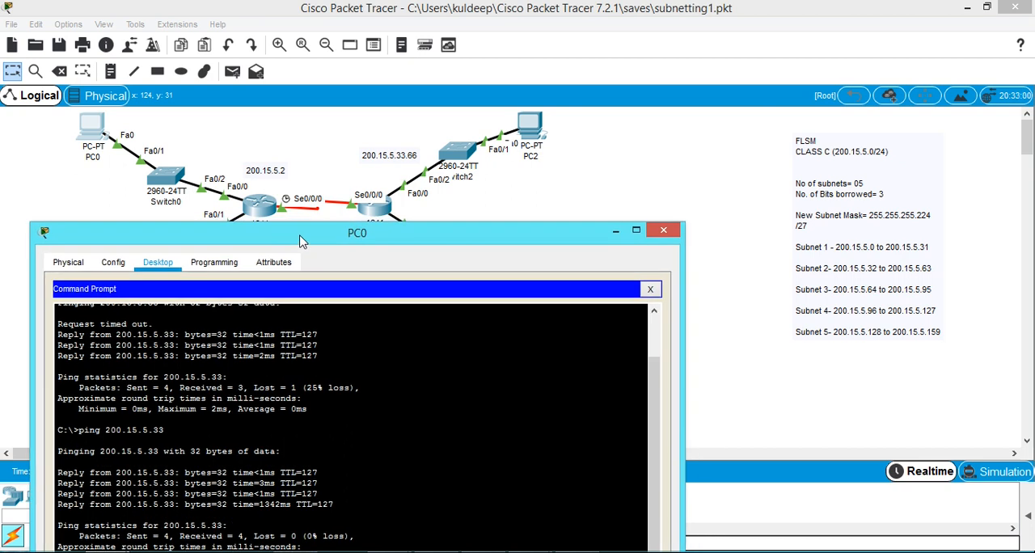
left_click_drag(299, 241, 564, 37)
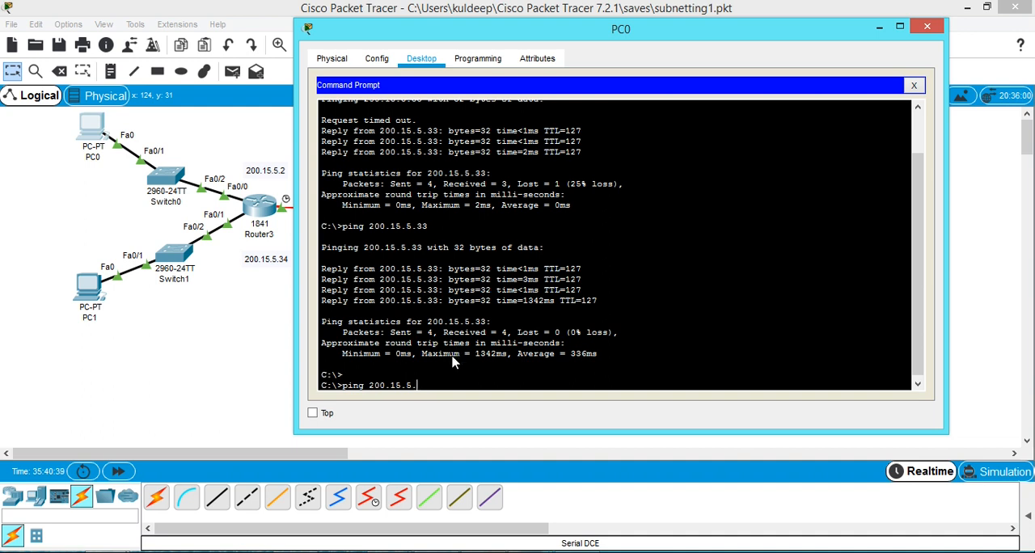
key("Return")
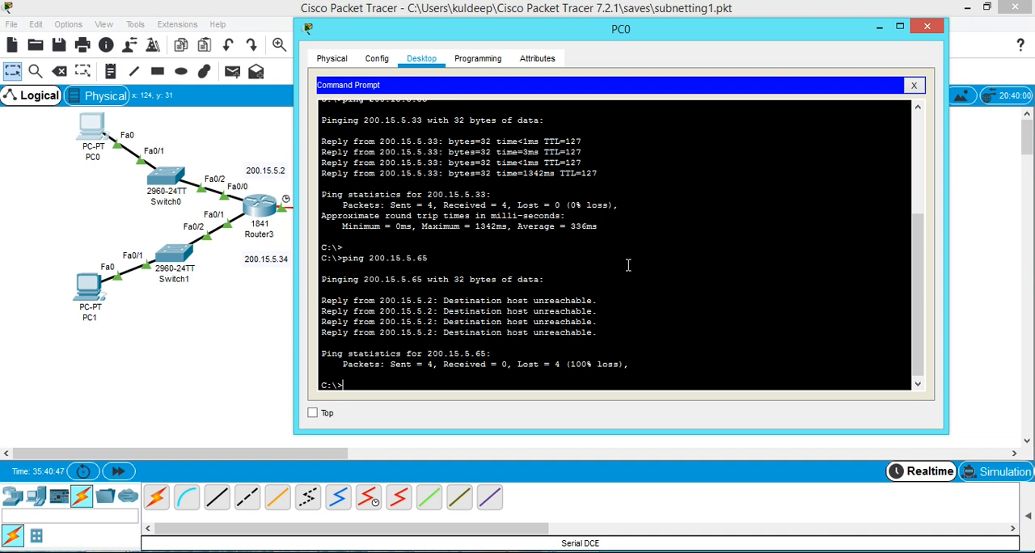
Repeat the ping to 200.15.5.65 from PC0, examine the replies, and close PC0's window.
key("Up")
key("Return")
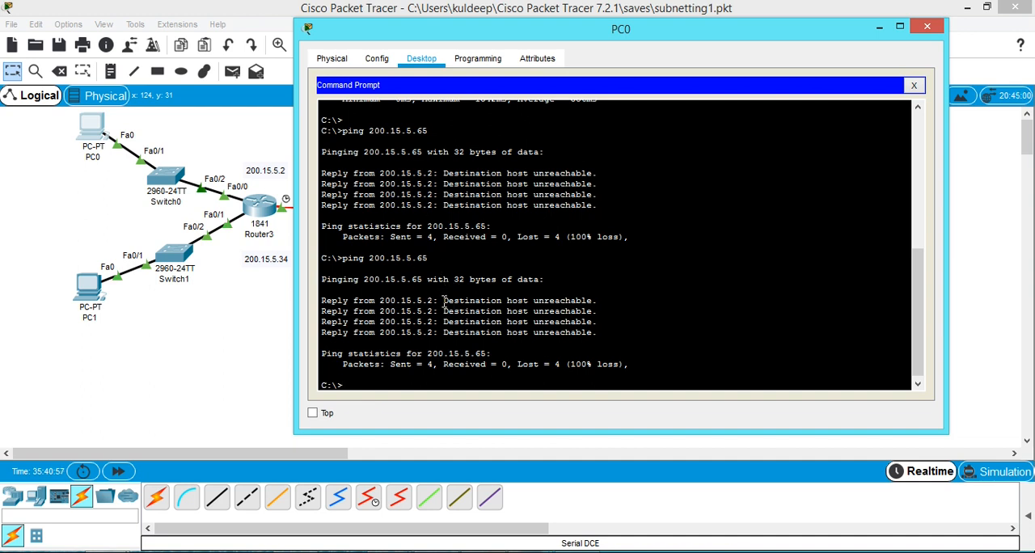
left_click_drag(526, 305, 597, 305)
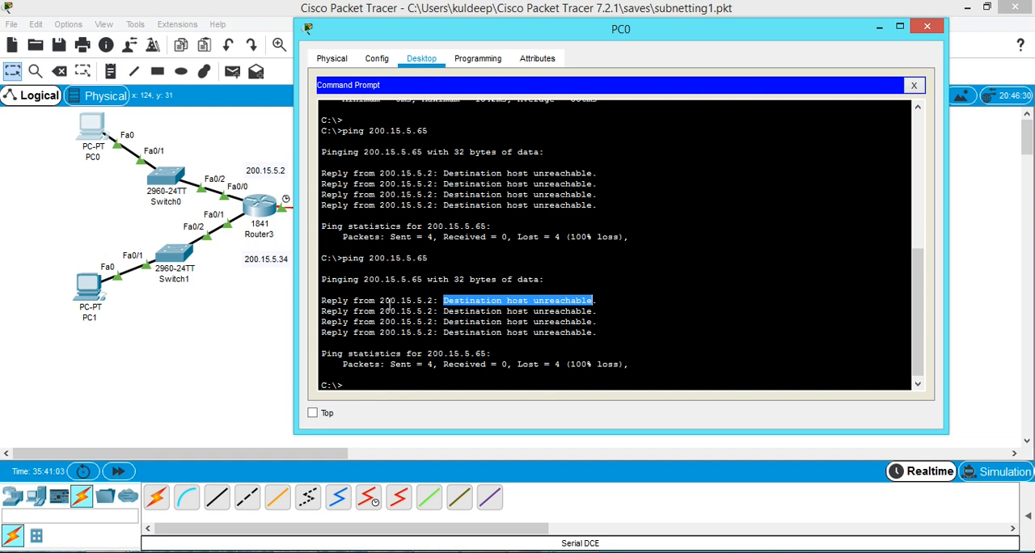
left_click_drag(544, 311, 596, 311)
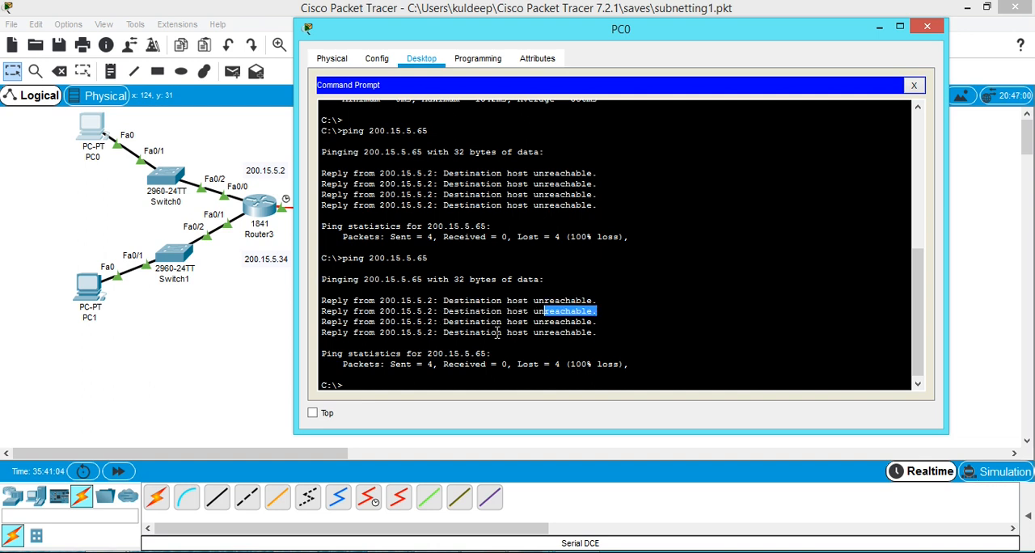
left_click_drag(785, 31, 706, 127)
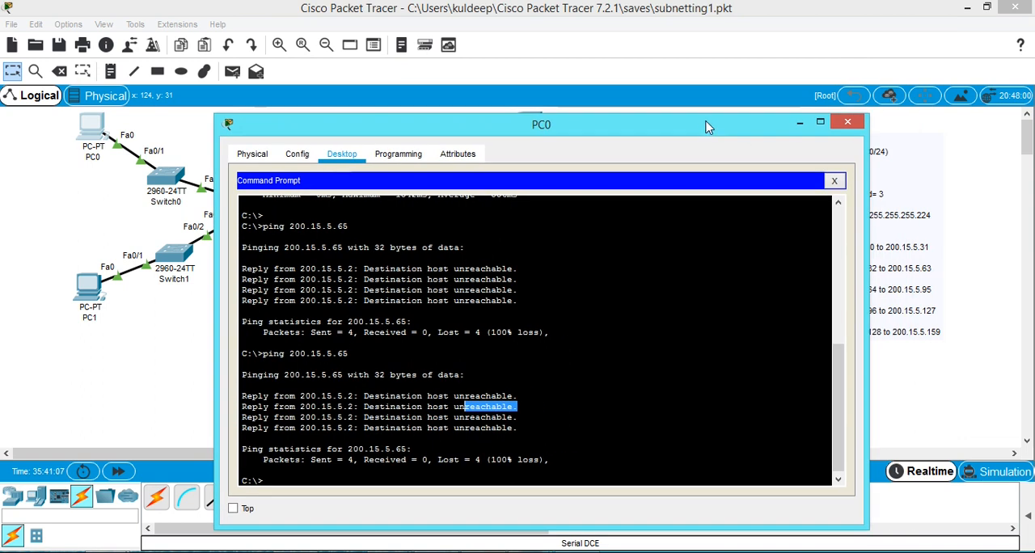
left_click(848, 123)
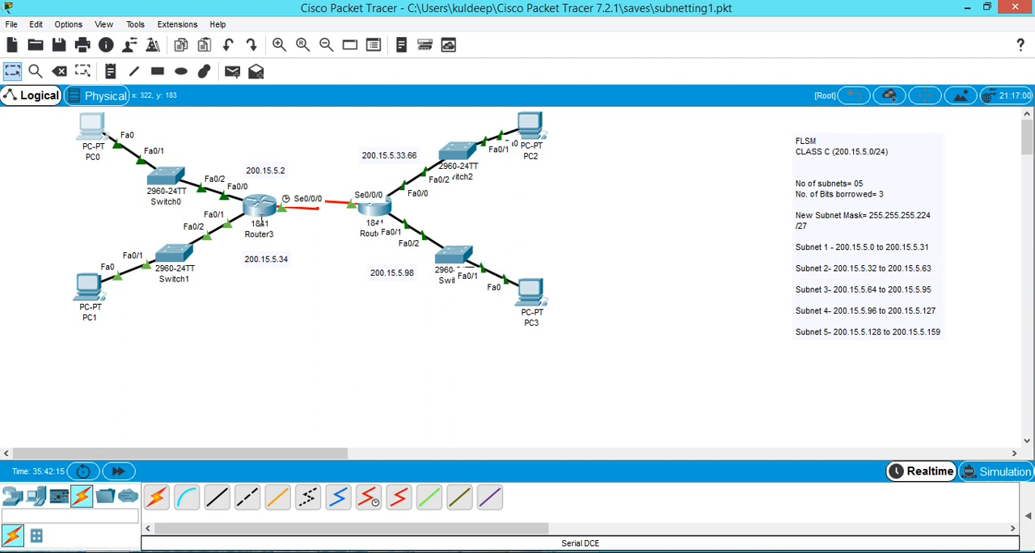
Open Router3's command line interface and bring up an empty configuration prompt.
left_click(260, 207)
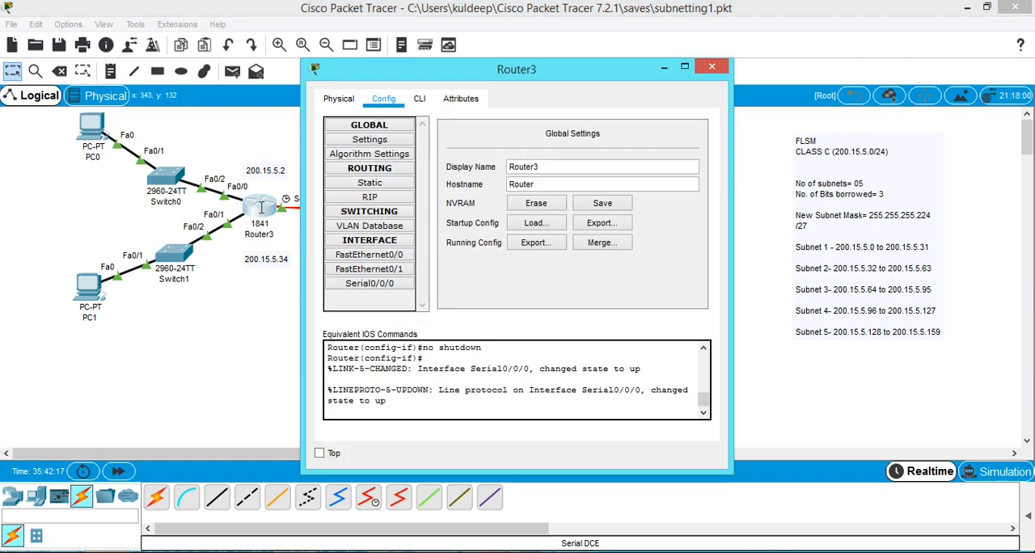
left_click_drag(440, 81, 680, 51)
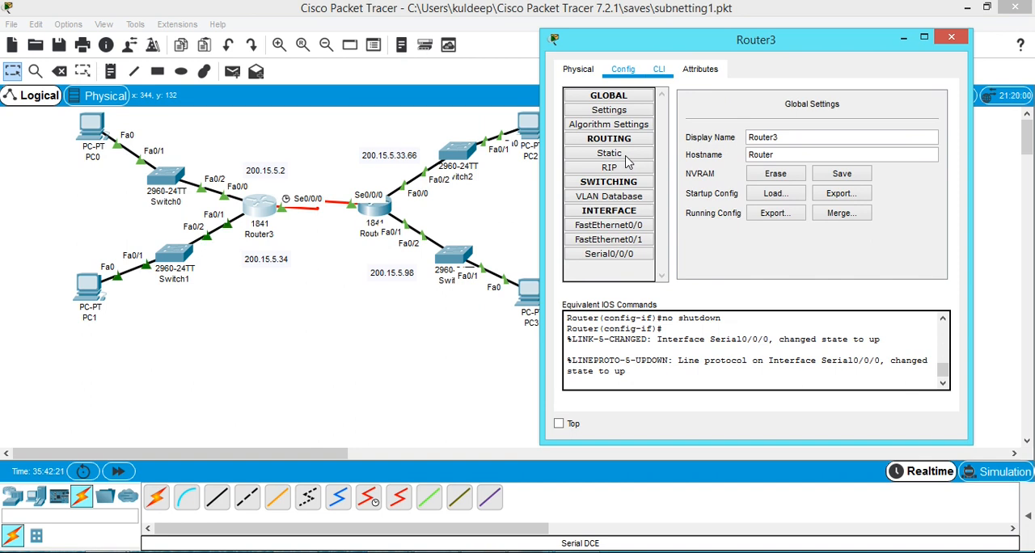
left_click(660, 70)
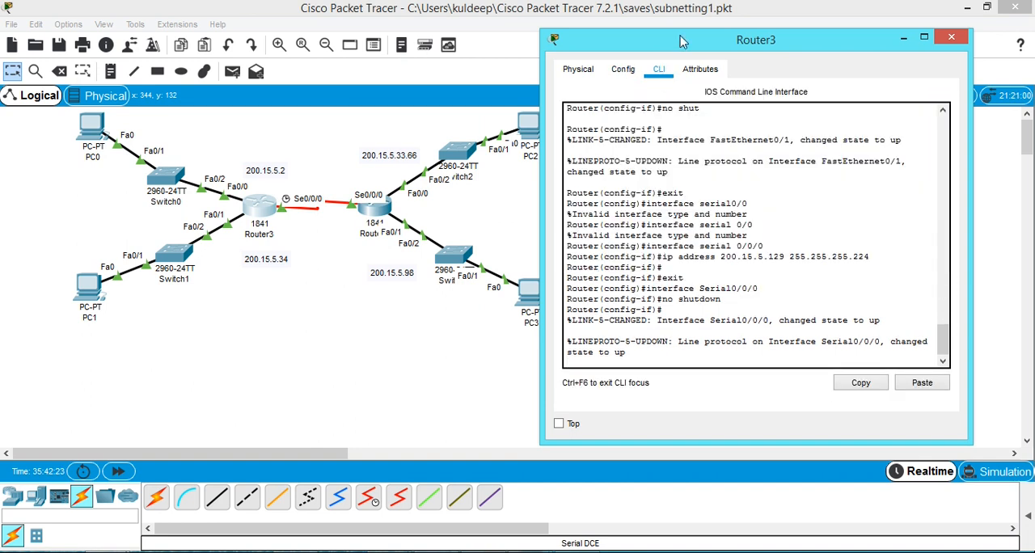
left_click_drag(685, 45, 652, 32)
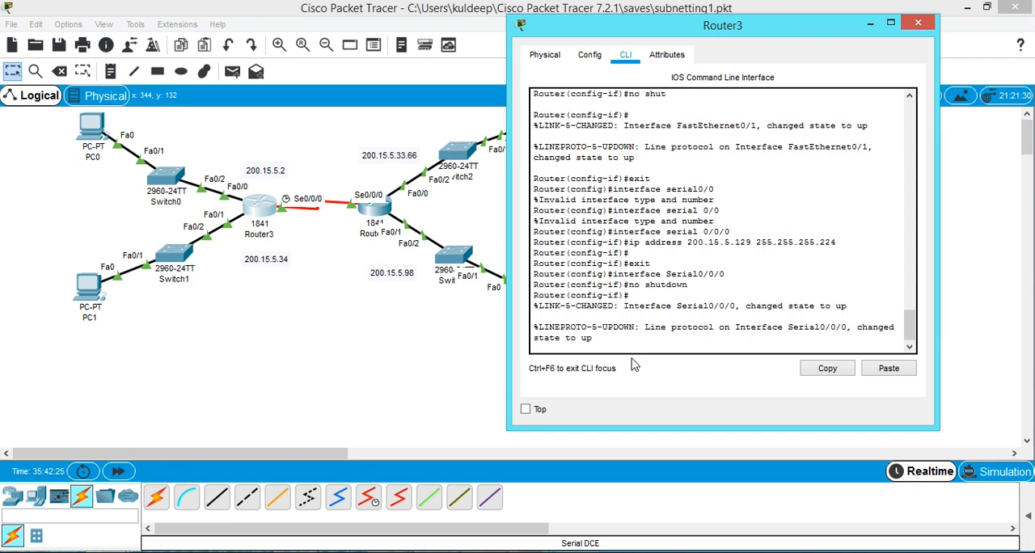
key("Return")
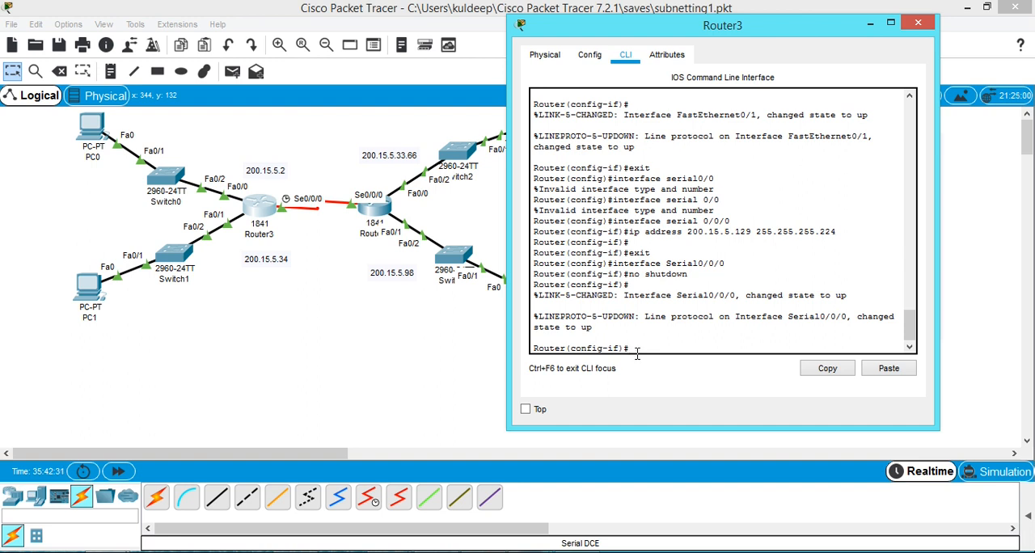
type("e")
key("BackSpace")
key("BackSpace")
key("BackSpace")
Add a static route on Router3 to network 200.15.5.64 with mask 255.255.255.224 via next hop 200.15.5.130.
left_click_drag(692, 25, 783, 148)
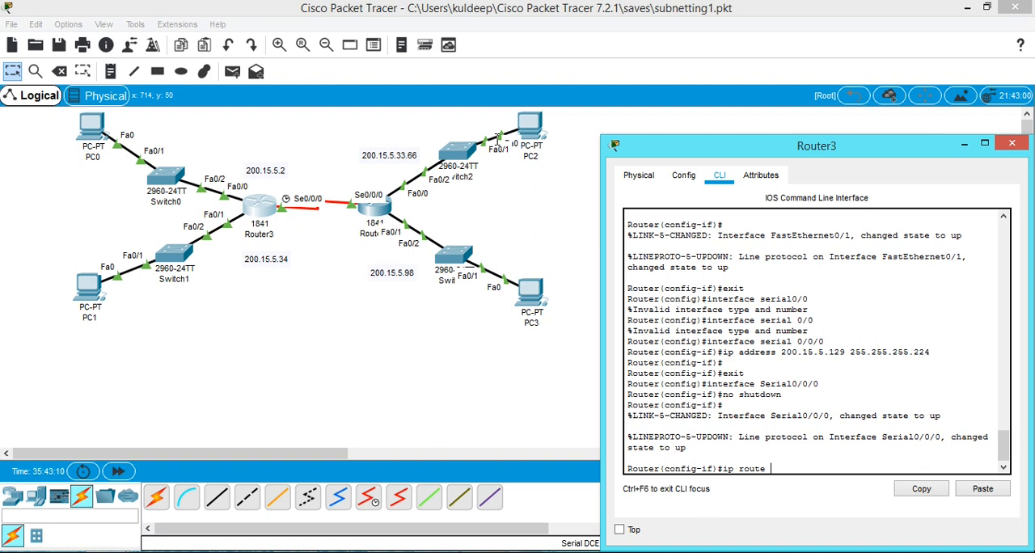
left_click_drag(679, 153, 429, 325)
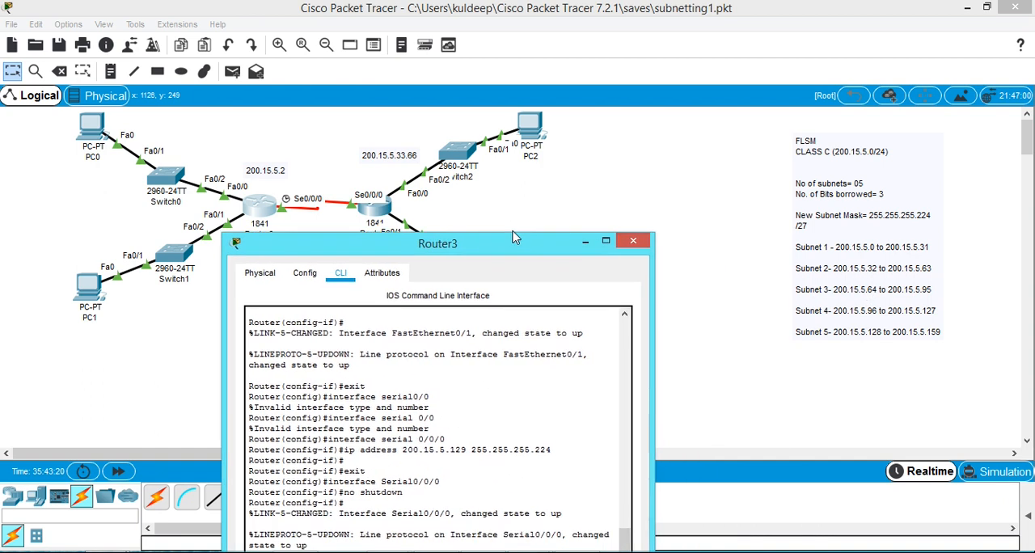
left_click_drag(566, 232, 671, 92)
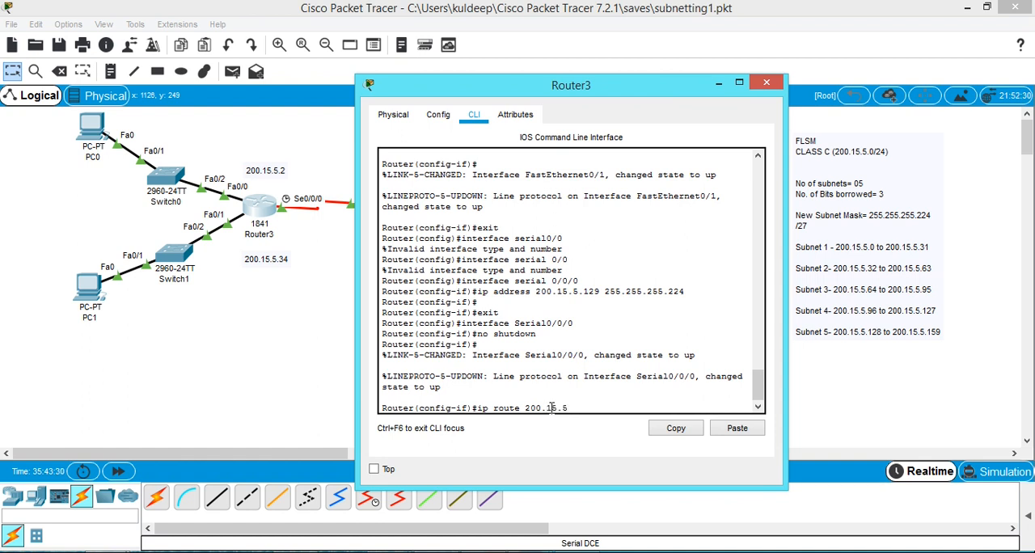
type("64")
type("255.255.255.224")
left_click_drag(594, 85, 738, 107)
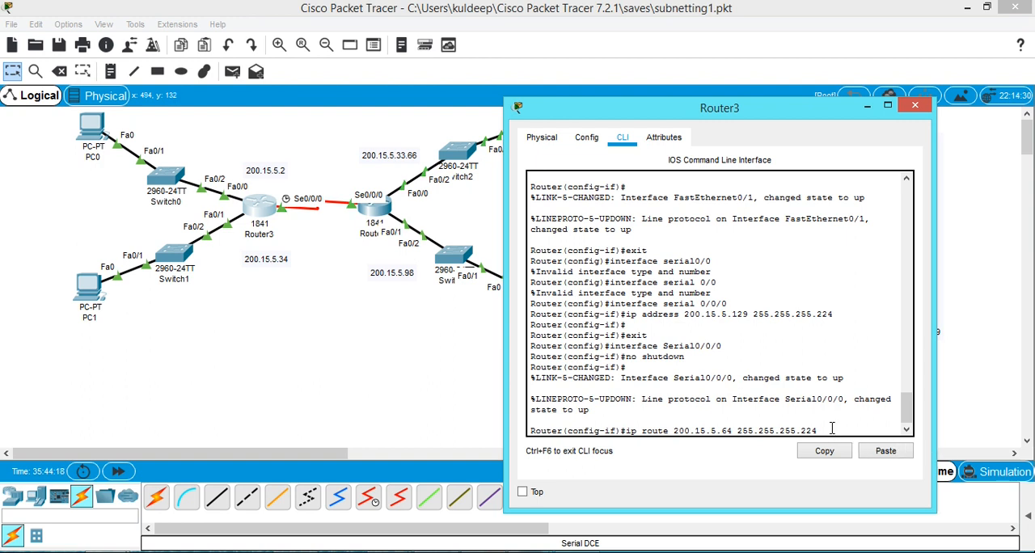
left_click_drag(756, 116, 431, 325)
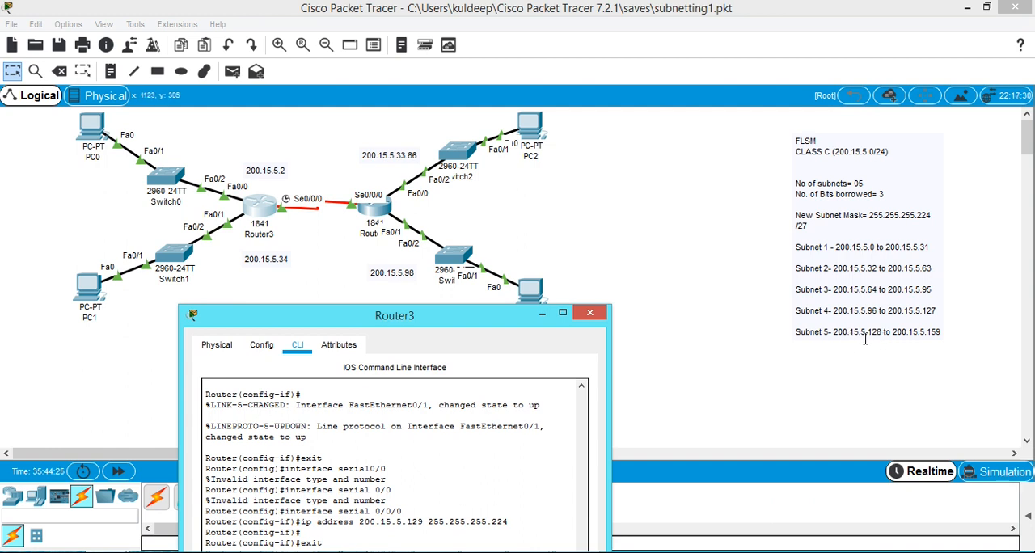
left_click_drag(482, 322, 838, 123)
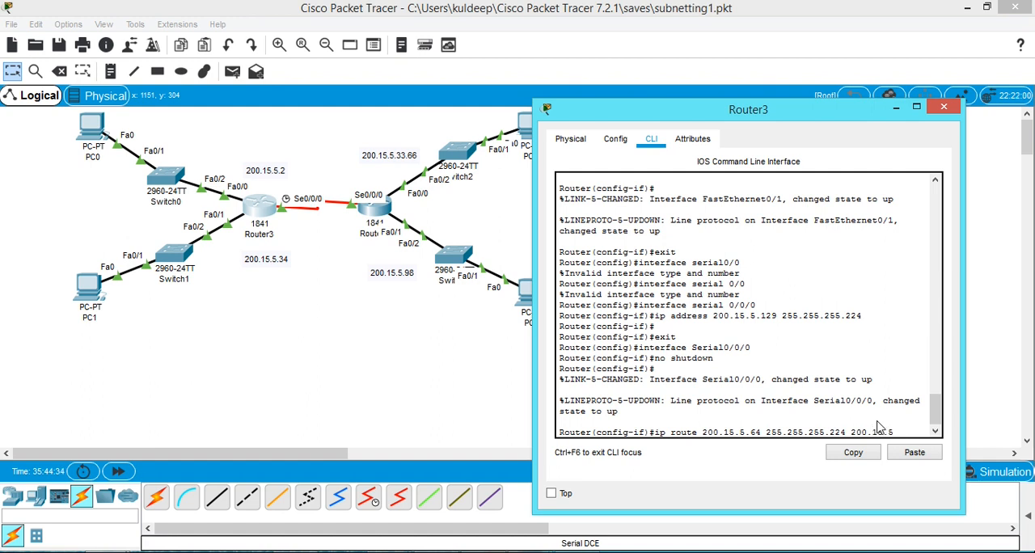
type("30")
key("Return")
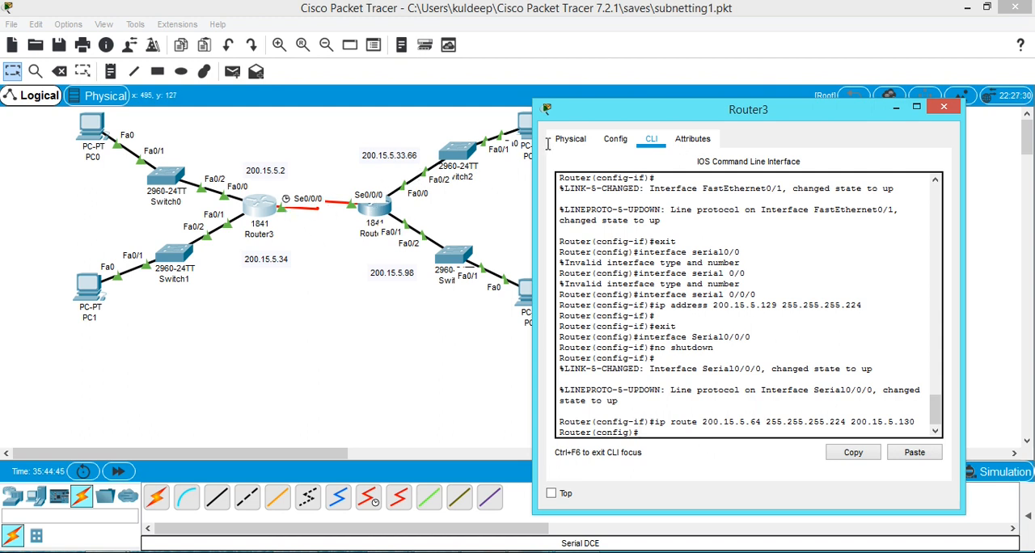
Reuse the previous route command on Router3 to add a static route to 200.15.5.96 with mask 255.255.255.224 via 200.15.5.130.
left_click_drag(607, 116, 659, 92)
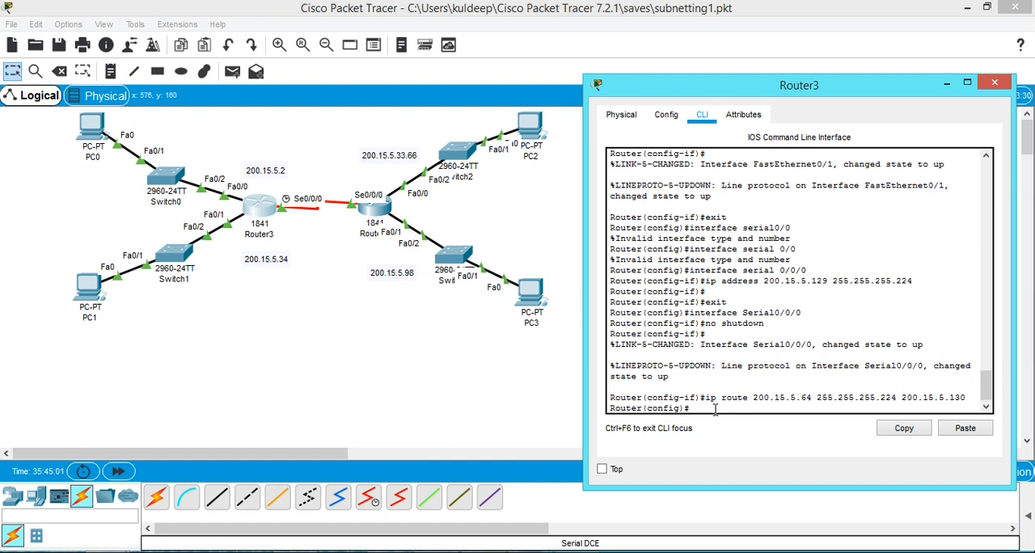
key("Up")
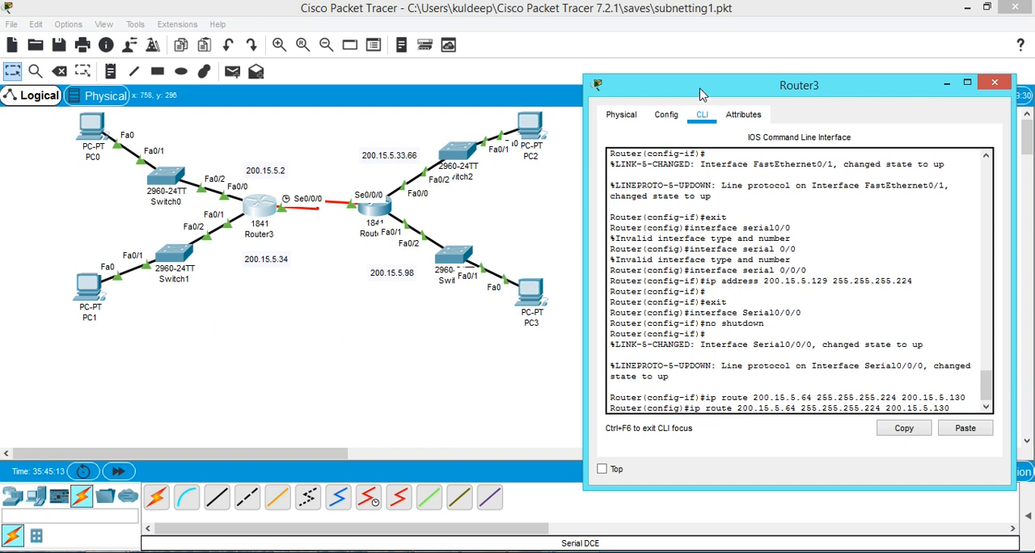
left_click_drag(700, 89, 422, 314)
left_click_drag(350, 358, 296, 376)
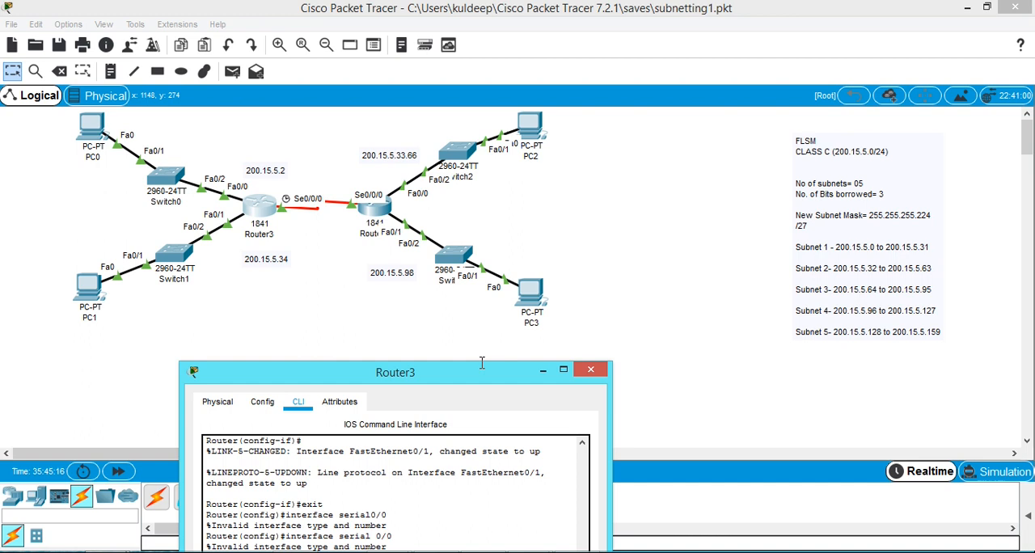
left_click_drag(454, 383, 821, 85)
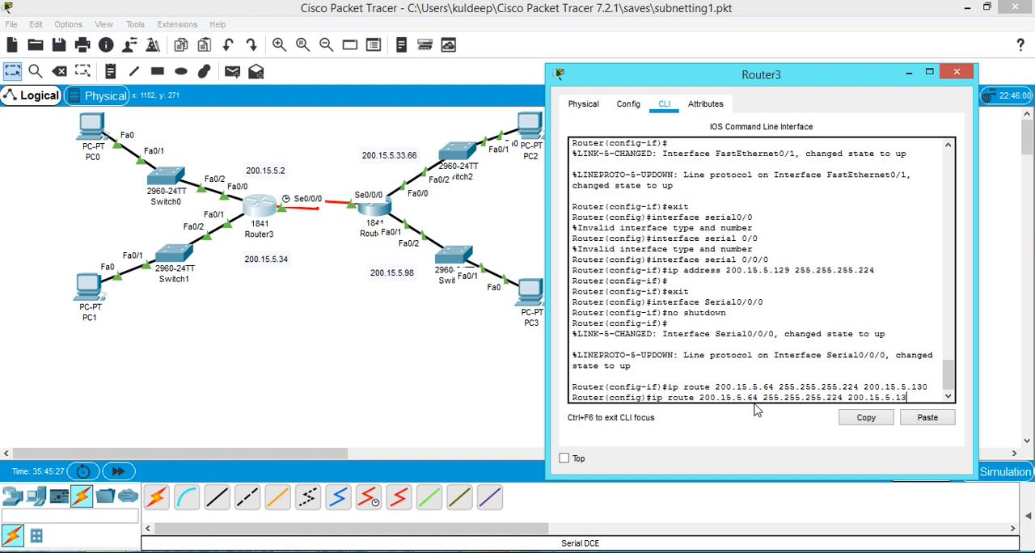
key("Left")
key("Left")
key("Left")
key("Left")
key("Left")
key("Left")
key("Left")
key("Left")
key("Left")
key("BackSpace")
key("BackSpace")
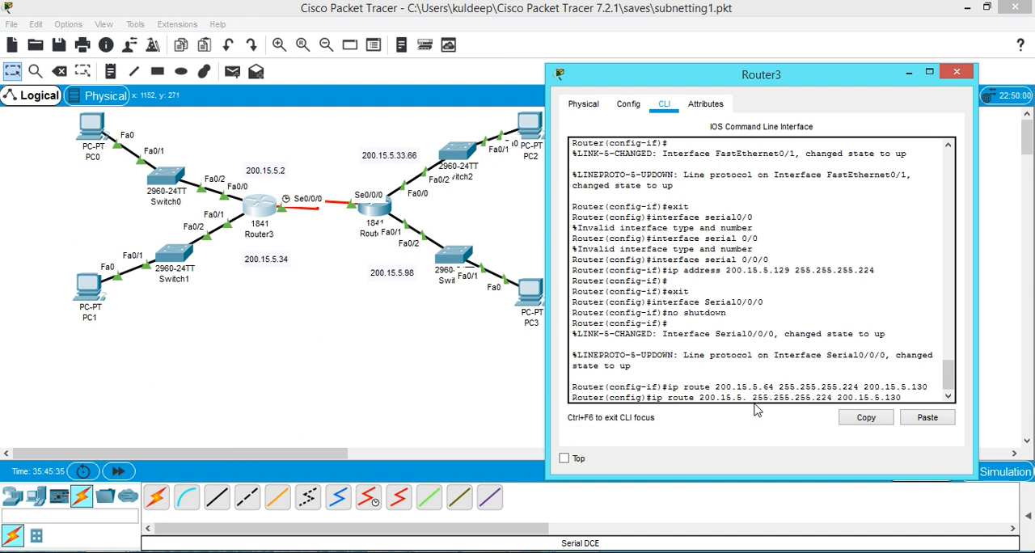
type("96")
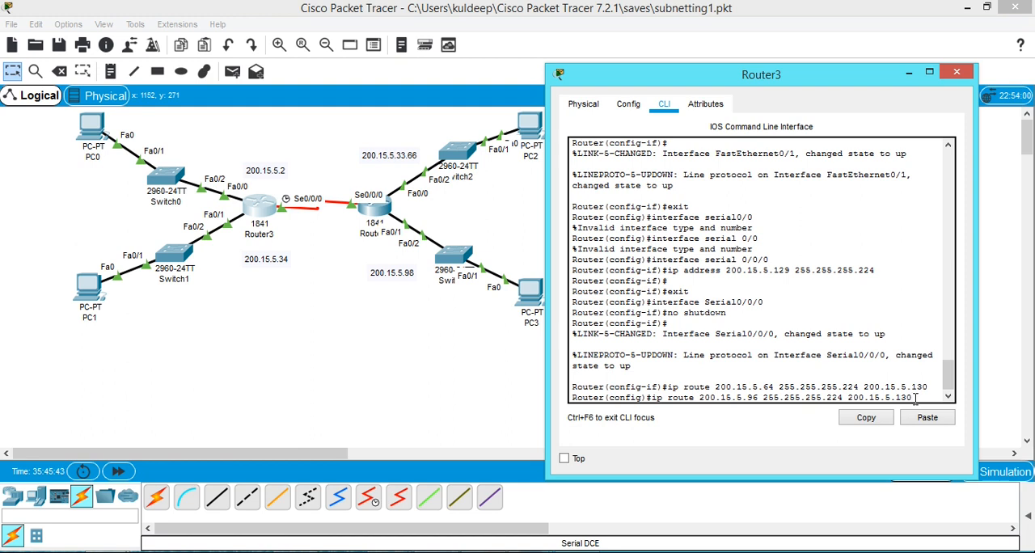
key("Return")
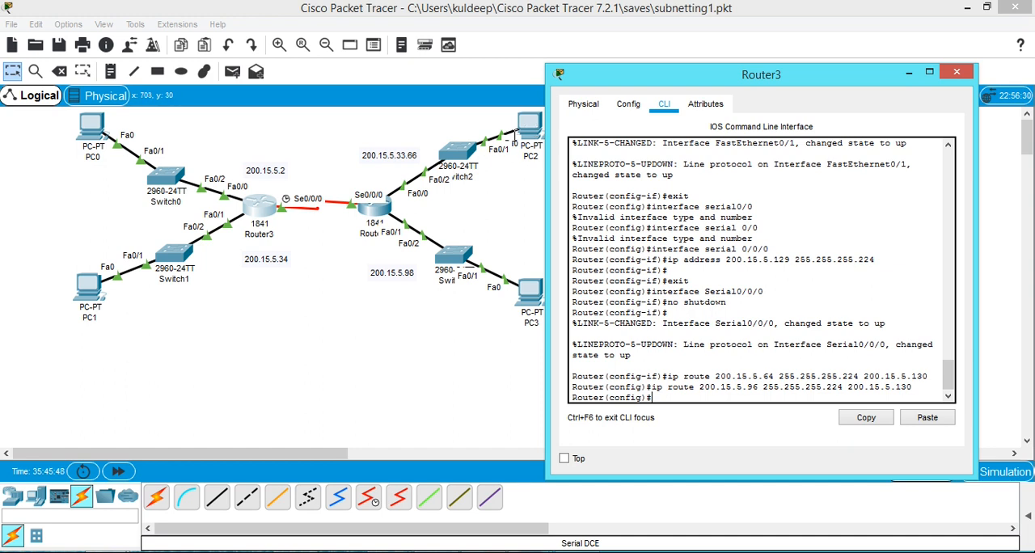
Check Router3's Serial0/0/0 settings and its static route list, and close the router's window.
left_click_drag(618, 78, 740, 75)
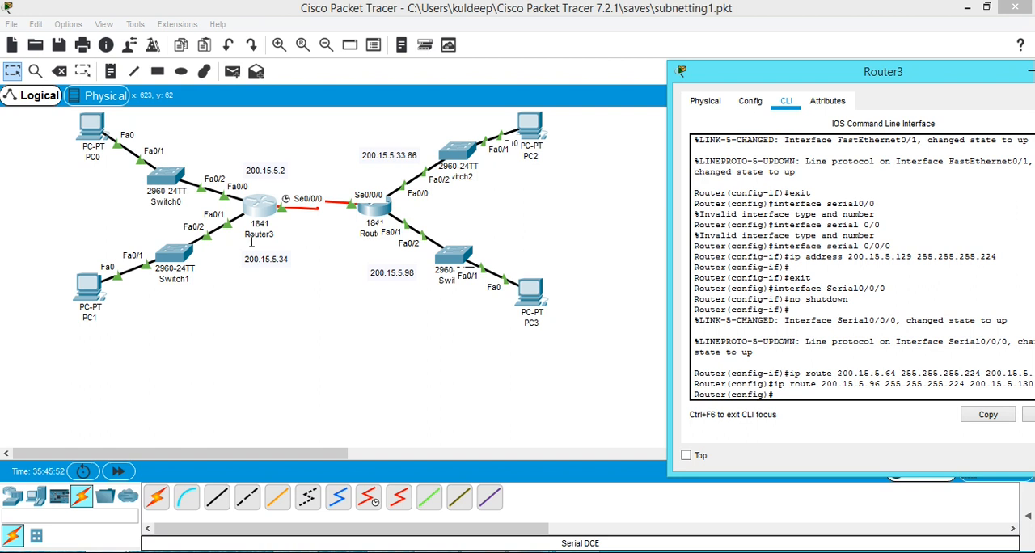
left_click_drag(734, 77, 618, 72)
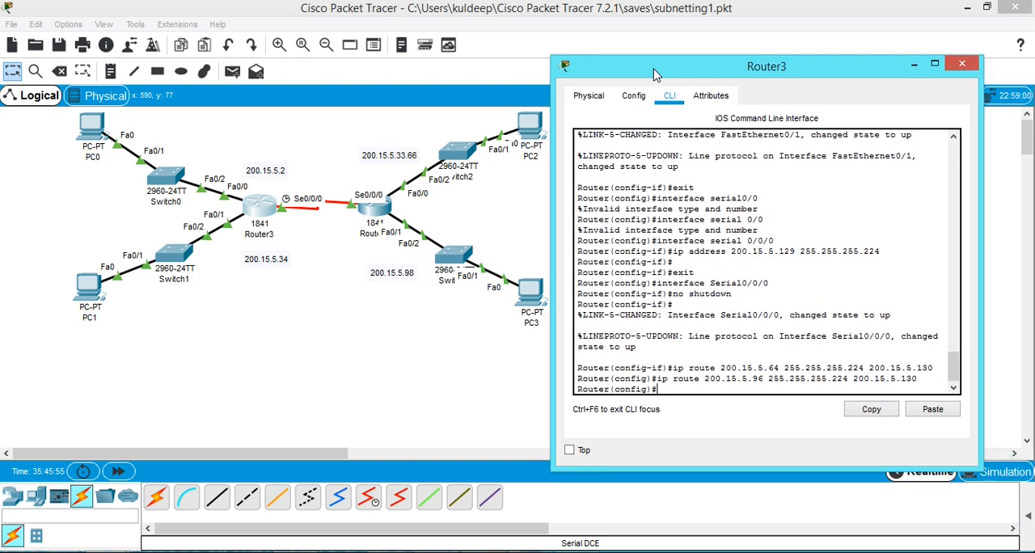
left_click(635, 97)
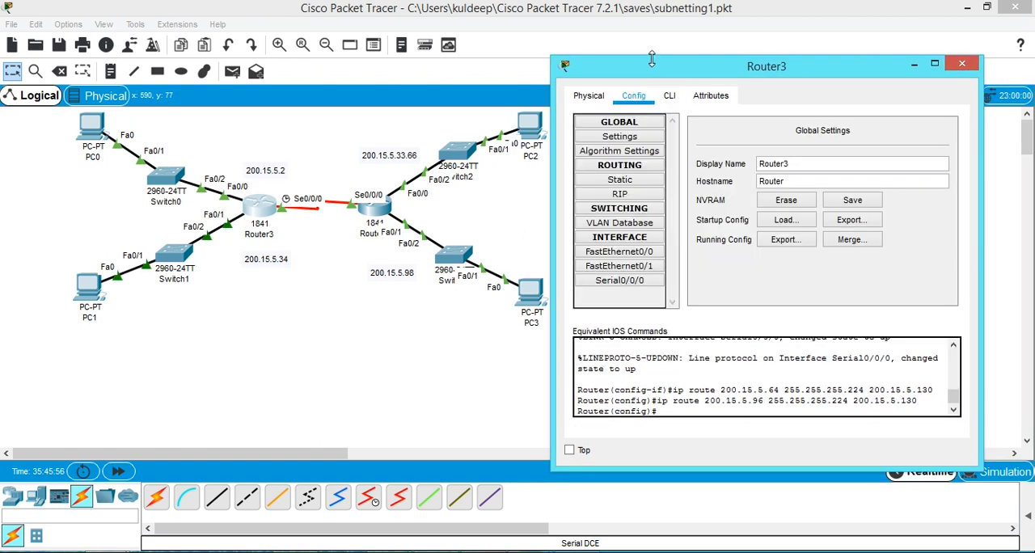
left_click_drag(670, 68, 735, 47)
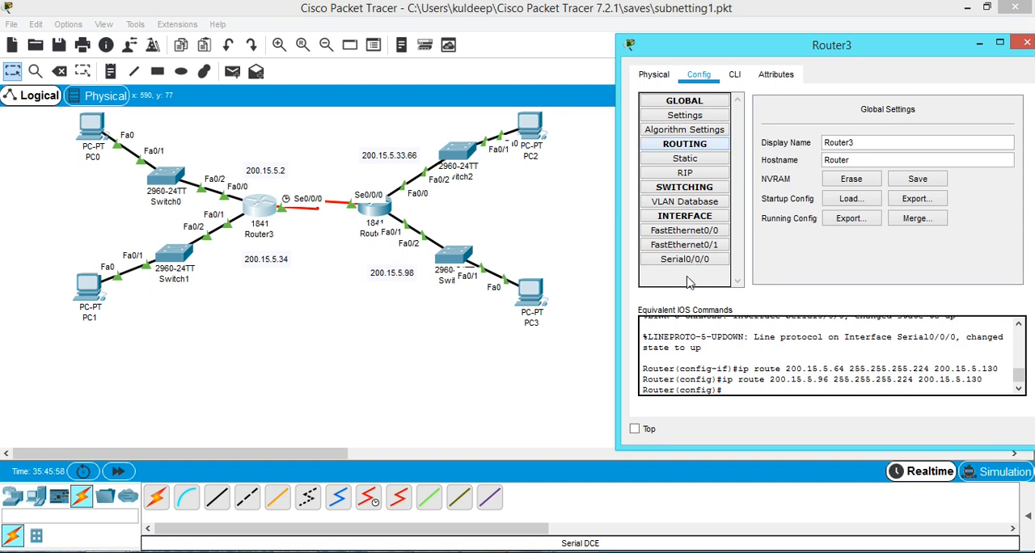
left_click(690, 260)
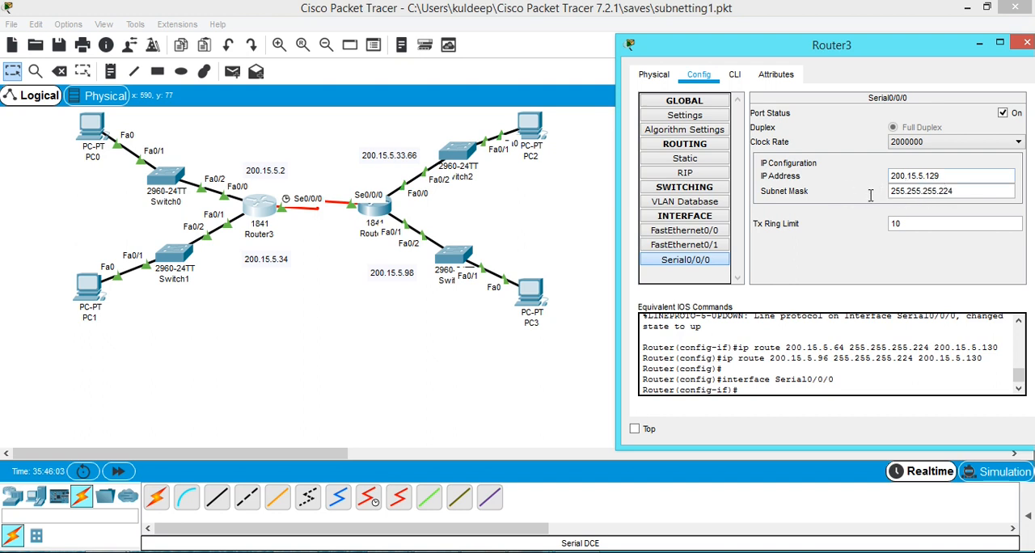
left_click(700, 162)
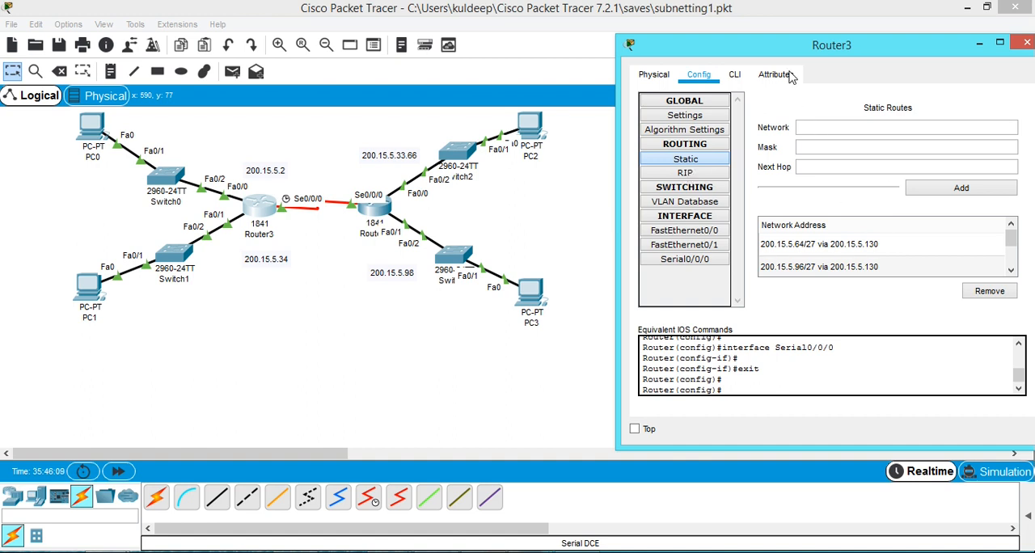
left_click_drag(776, 52, 682, 51)
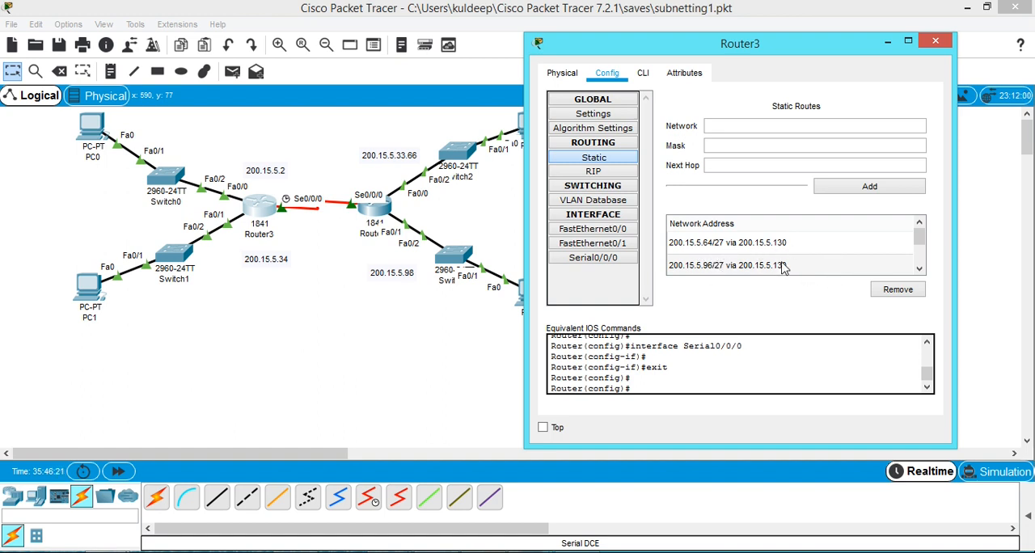
left_click(936, 42)
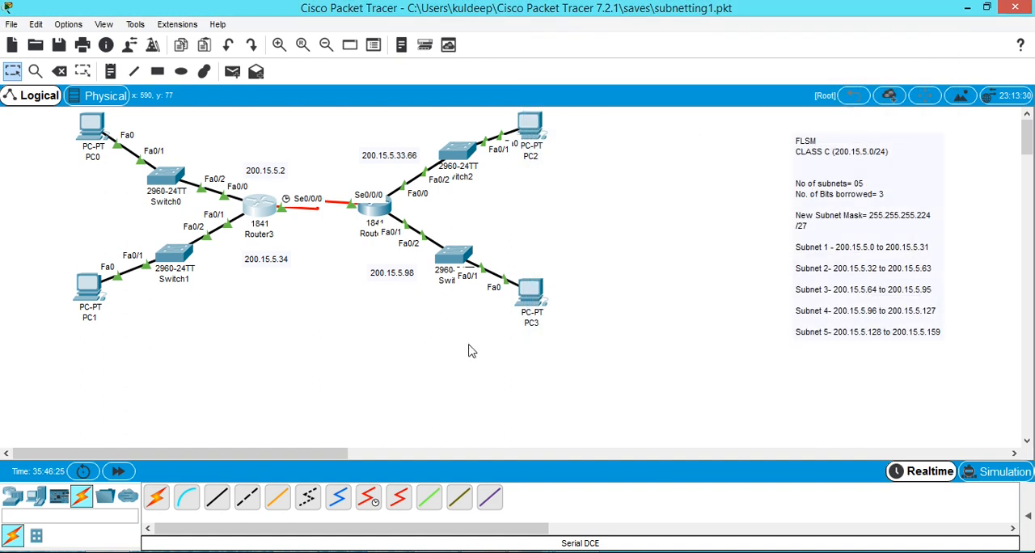
Open Router4's static route settings and enter 200.15.5.0 as the destination network.
left_click(378, 212)
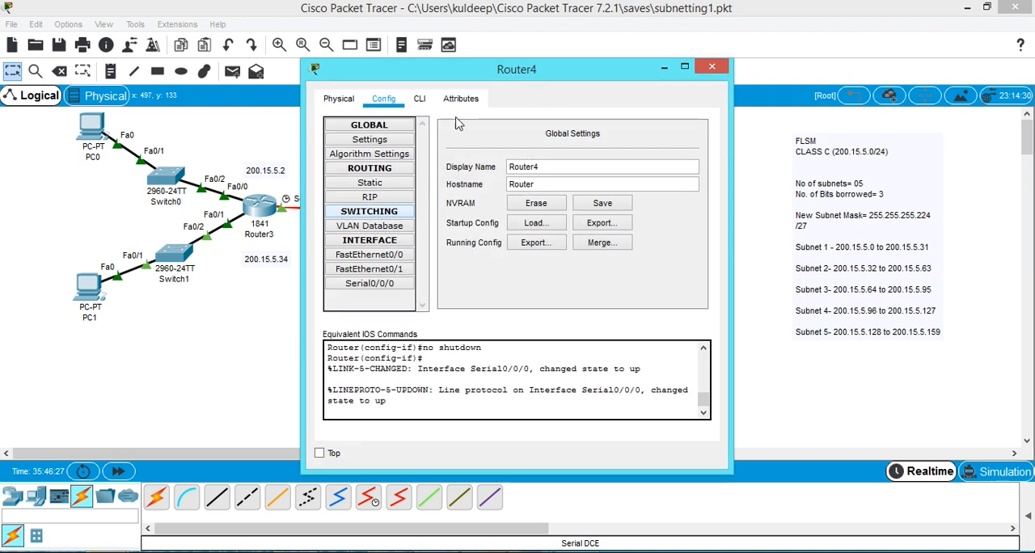
left_click_drag(463, 74, 742, 71)
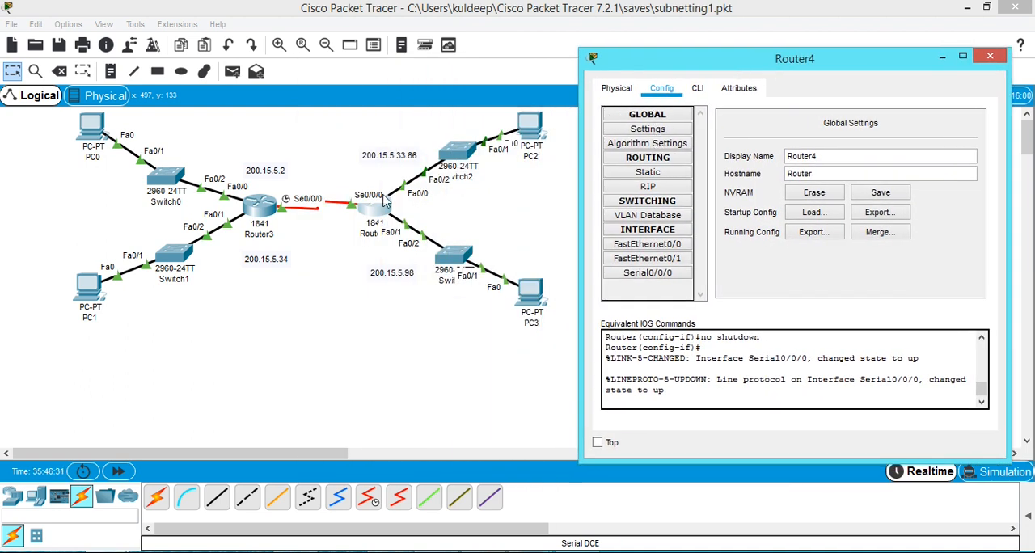
left_click(657, 173)
left_click(818, 141)
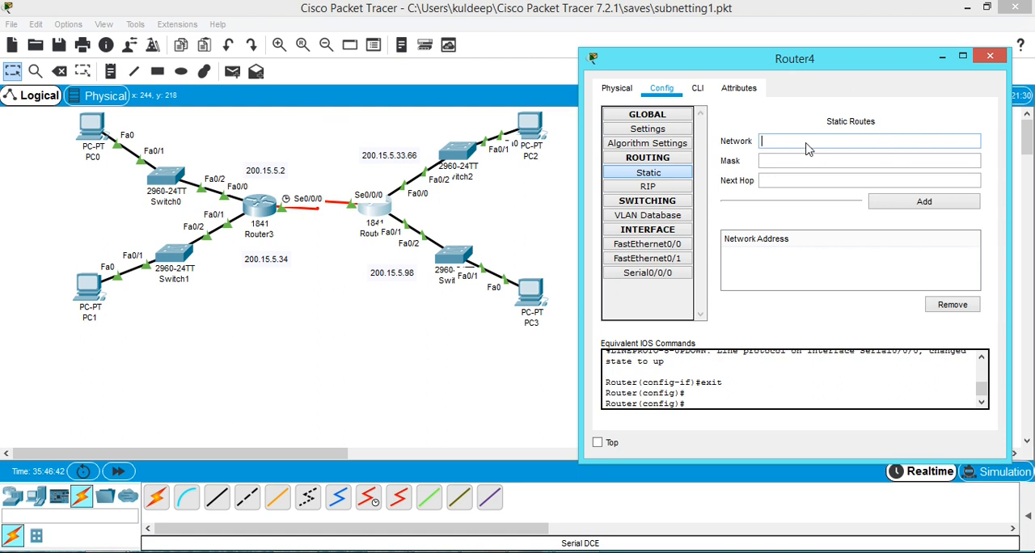
type("200")
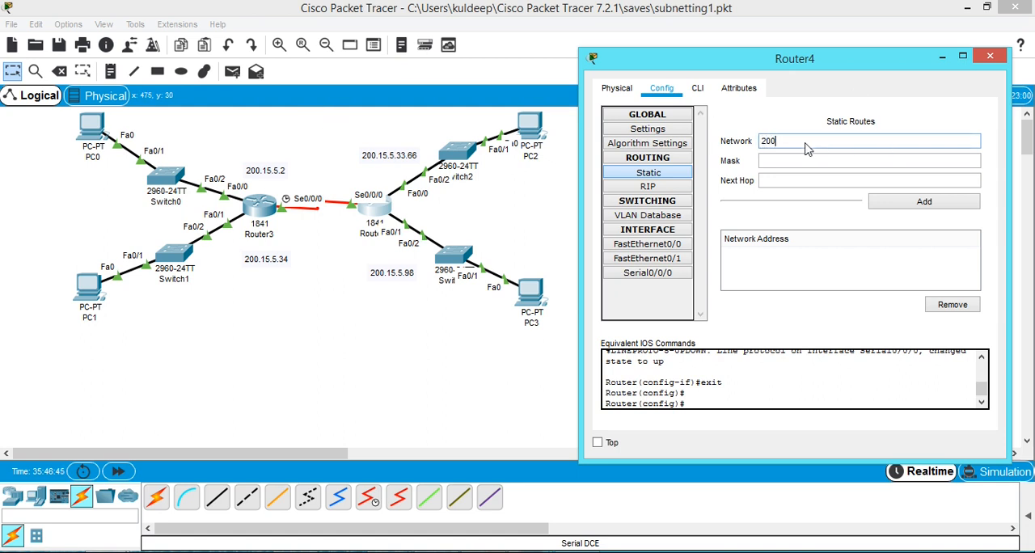
type(".15.5.1")
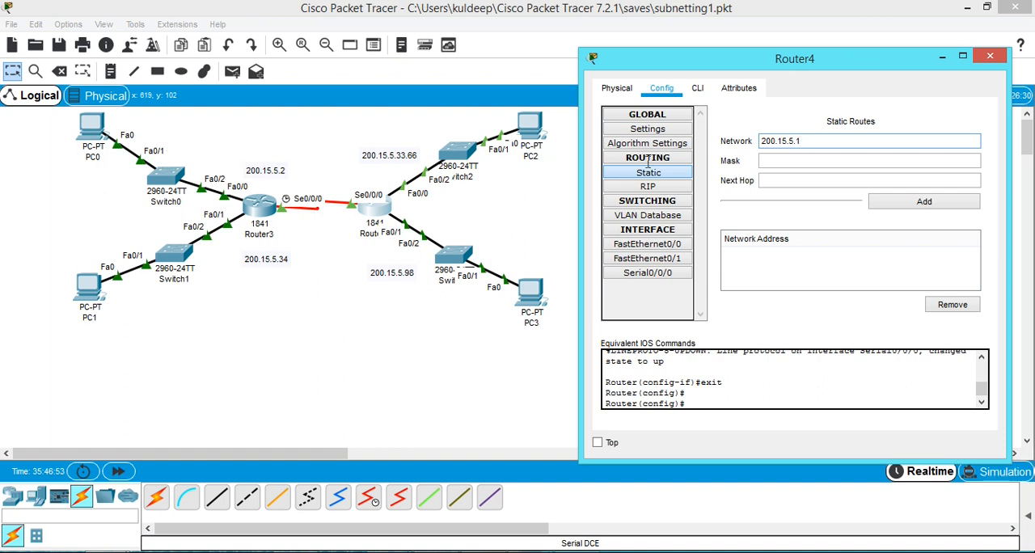
key("BackSpace")
type("0")
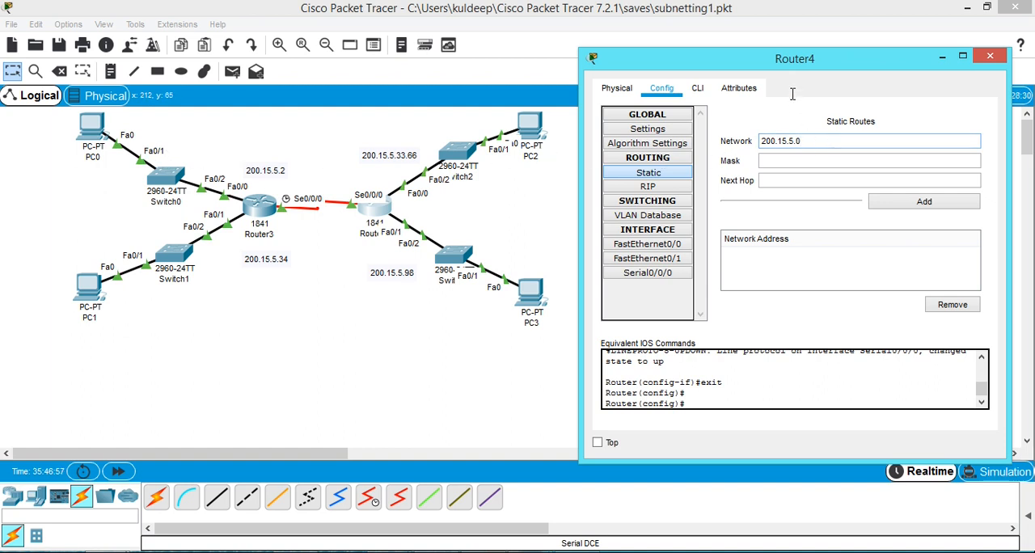
left_click_drag(718, 58, 351, 223)
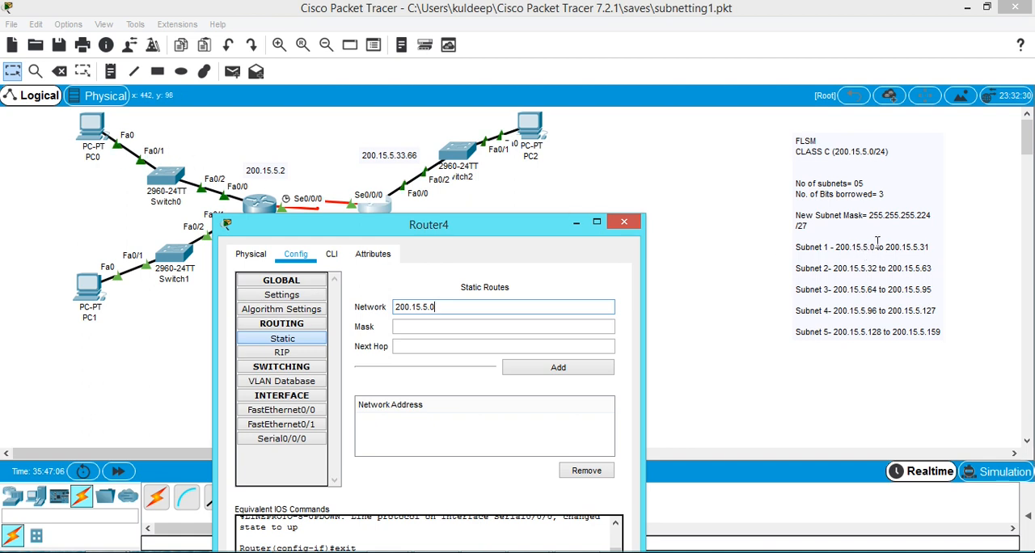
Complete Router4's route with mask 255.255.255.224 and next hop 200.15.5.129, and add it to the static routes.
left_click(442, 325)
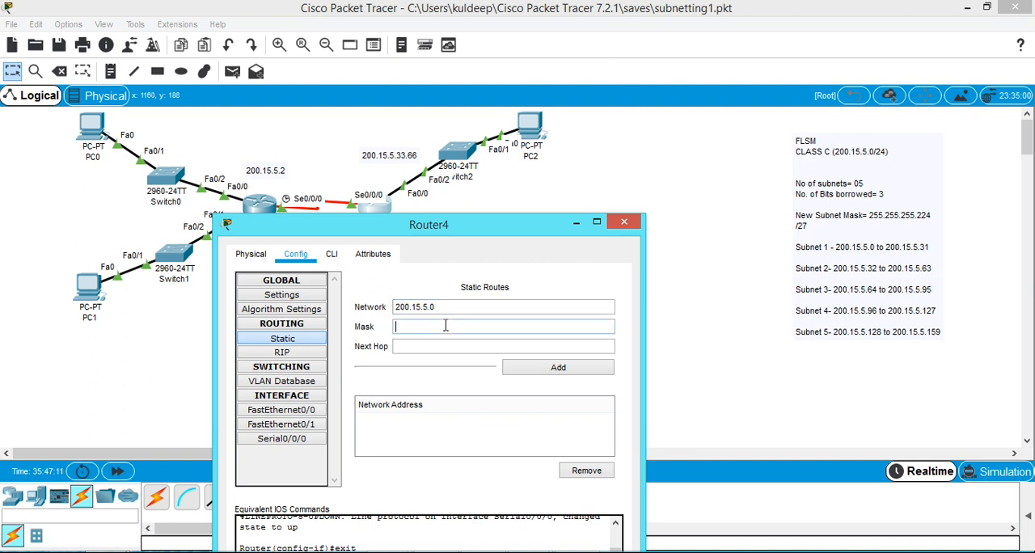
type("255.255.255.224")
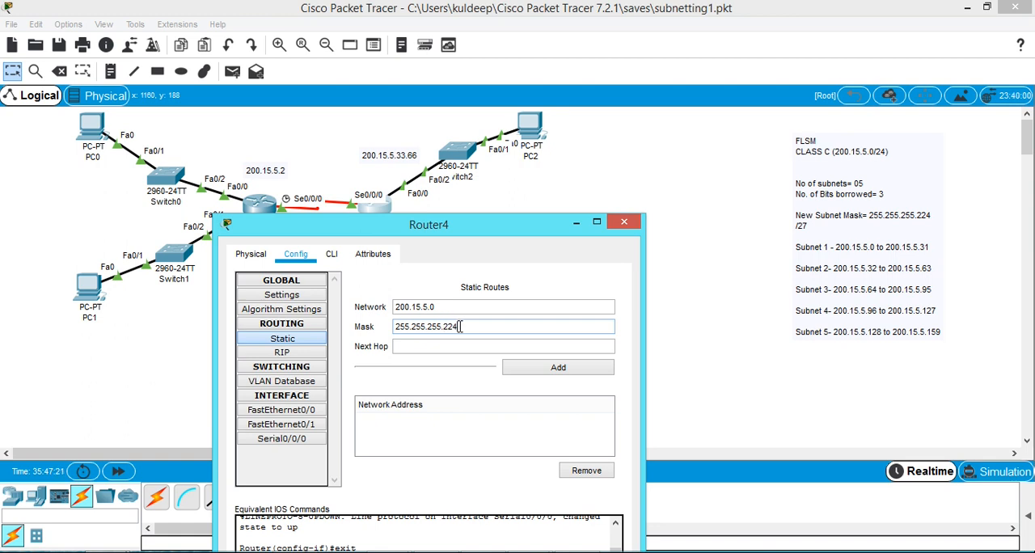
left_click_drag(431, 329, 375, 329)
left_click_drag(454, 232, 678, 256)
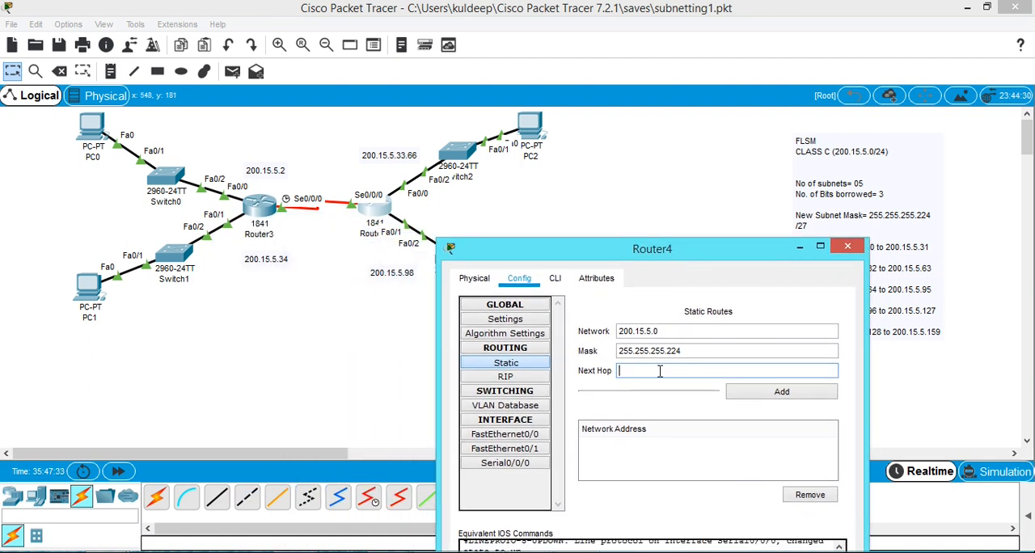
left_click_drag(680, 258, 515, 306)
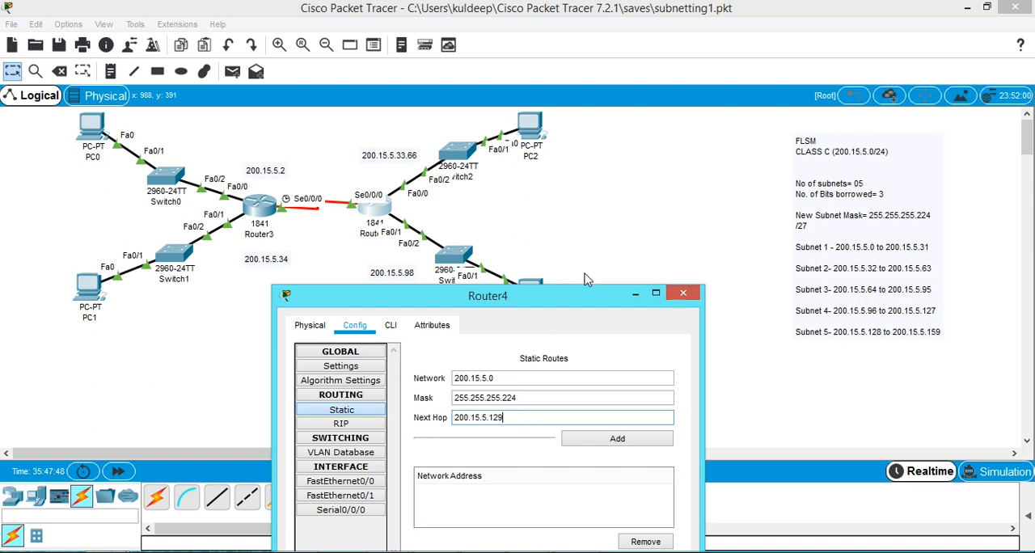
left_click_drag(569, 304, 720, 130)
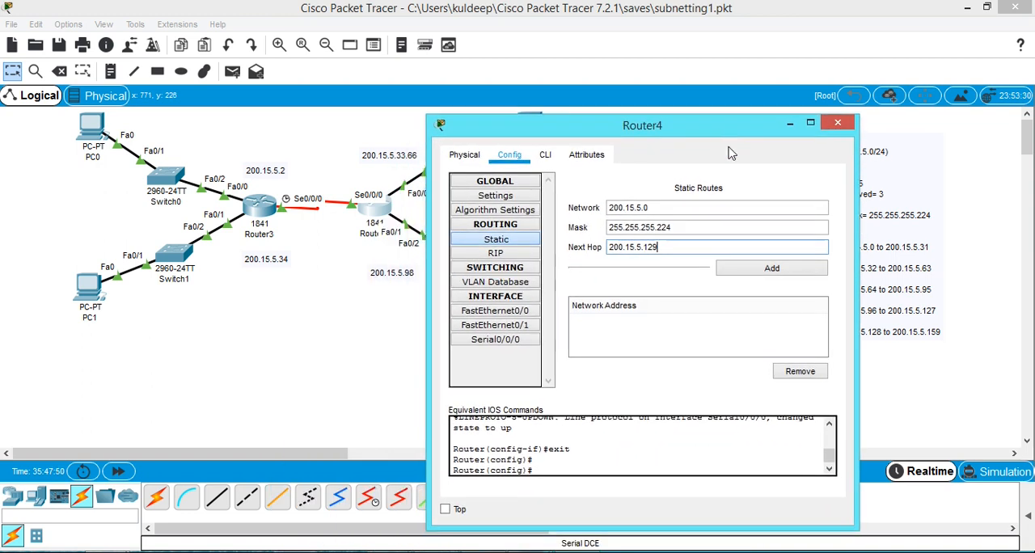
left_click(754, 273)
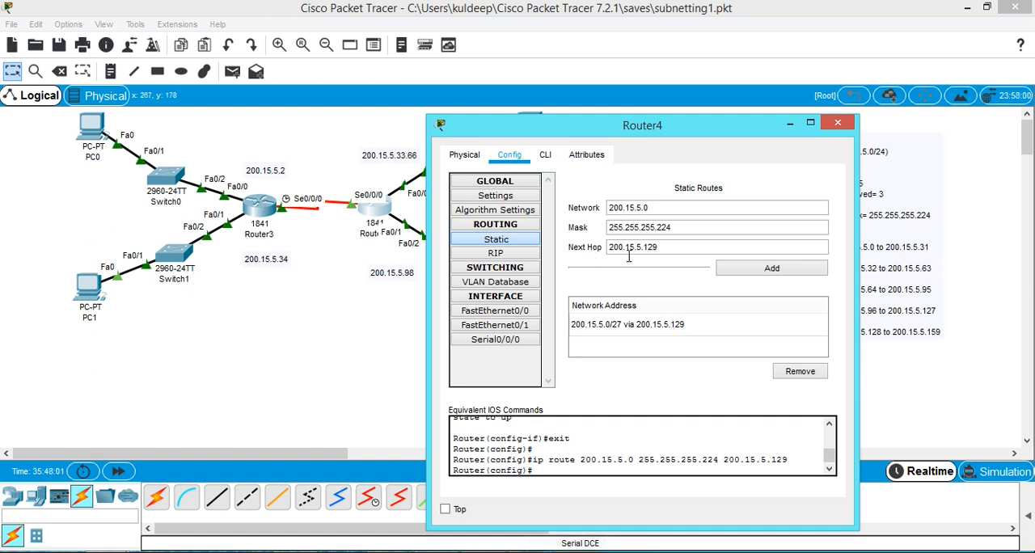
Add a second static route on Router4 to 200.15.5.32 with mask 255.255.255.224 via 200.15.5.129, and close its window.
left_click(655, 208)
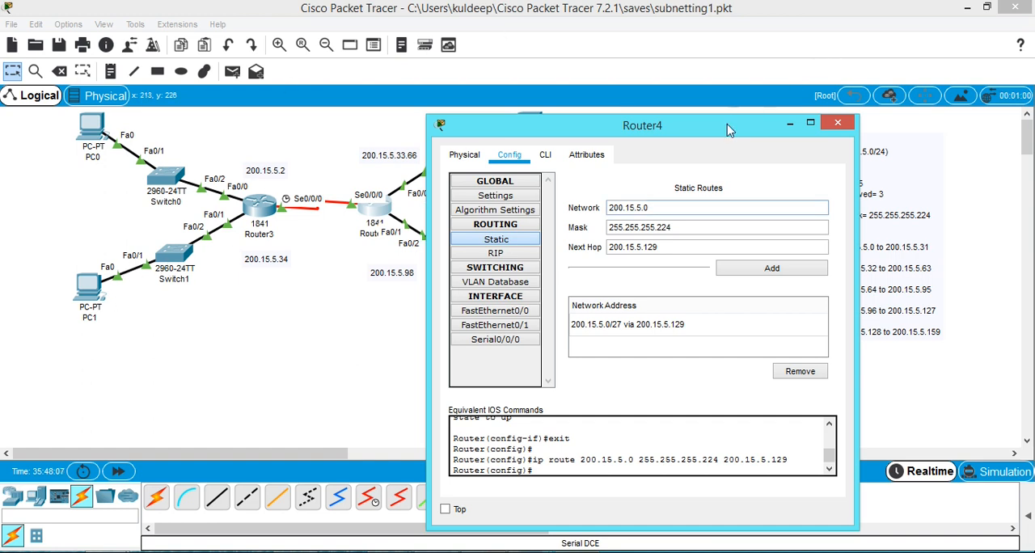
left_click_drag(729, 130, 499, 310)
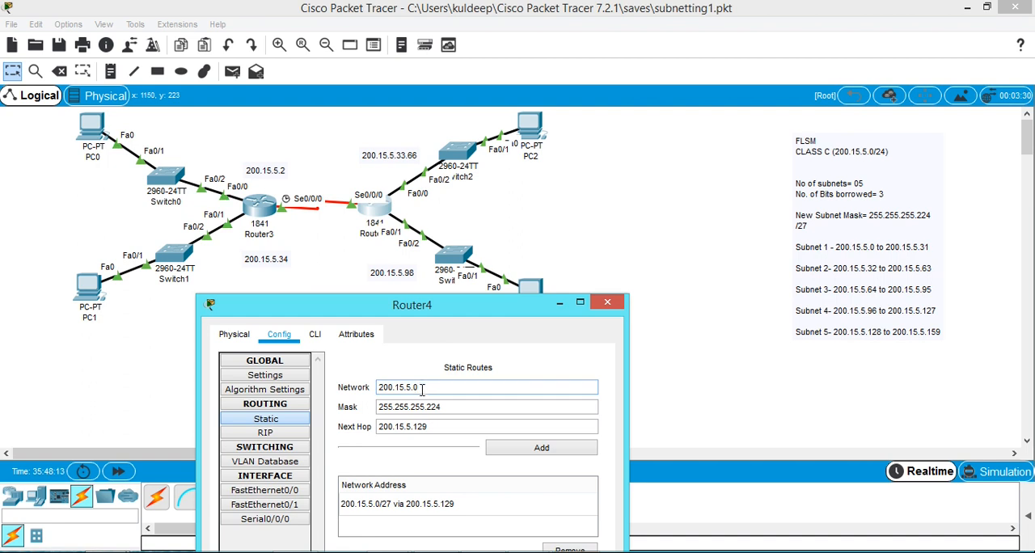
type("32")
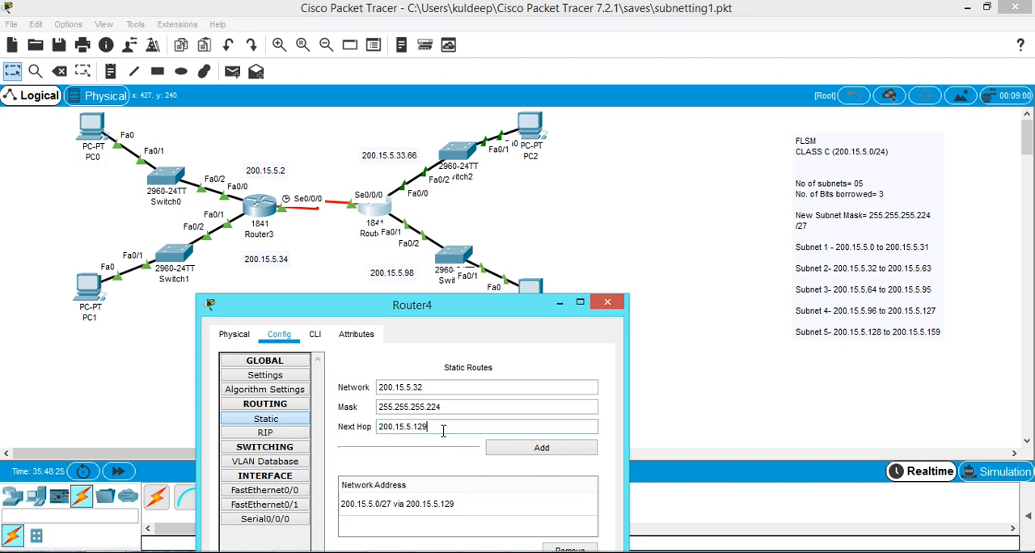
left_click(547, 455)
left_click_drag(481, 309, 658, 102)
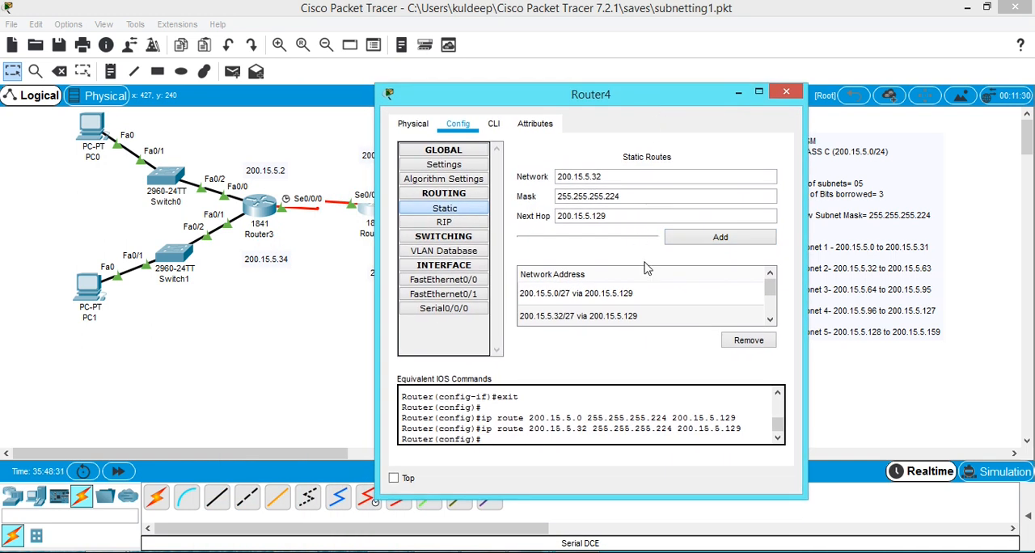
left_click(786, 94)
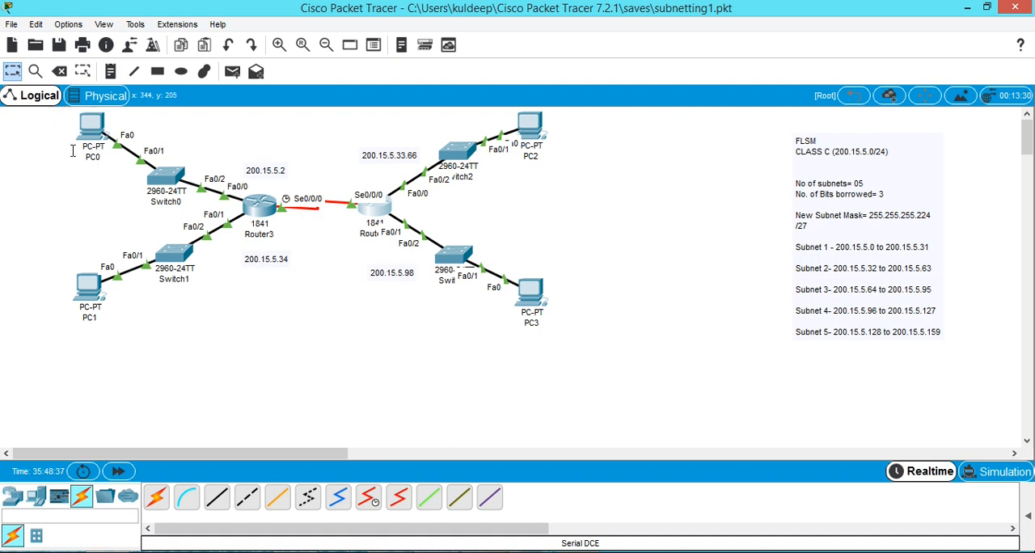
Open PC0's command prompt and rerun the earlier ping to 200.15.5.65.
left_click(91, 127)
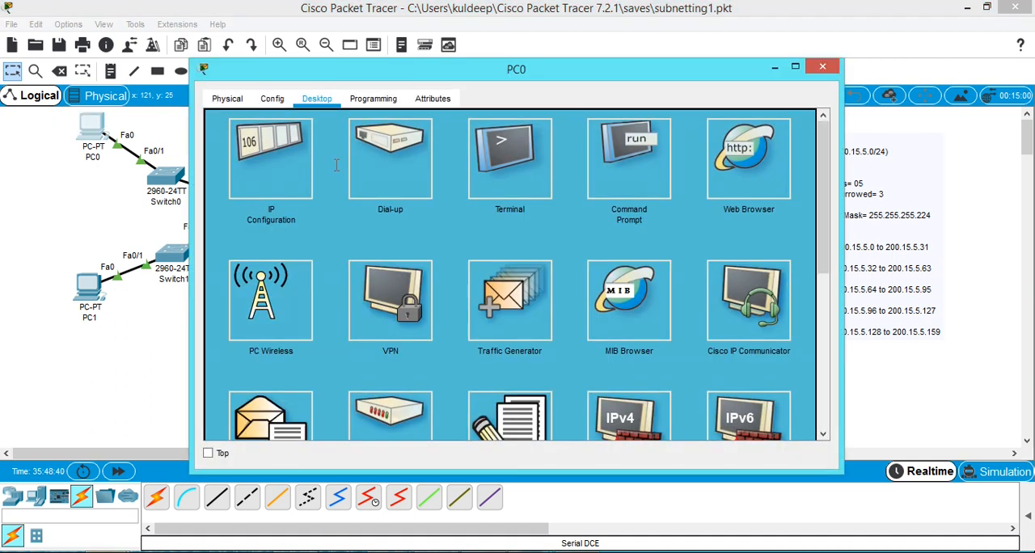
left_click_drag(522, 74, 823, 143)
left_click_drag(826, 191, 527, 279)
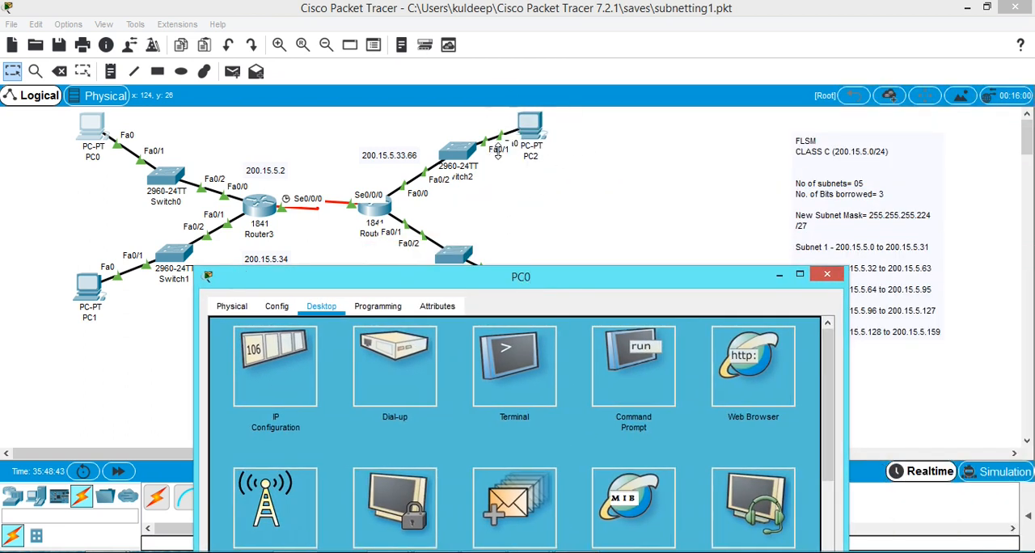
left_click(654, 381)
left_click_drag(662, 268, 751, 144)
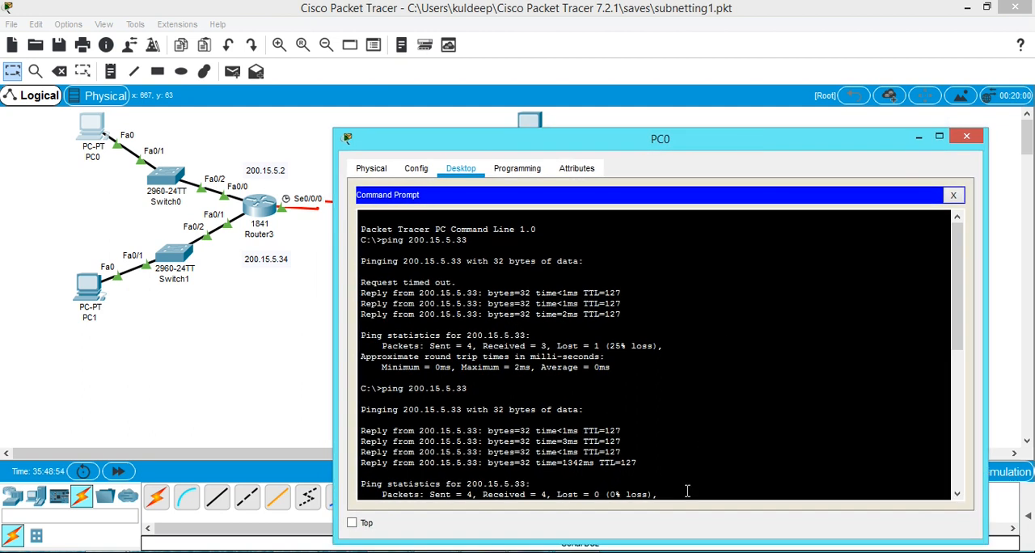
key("Up")
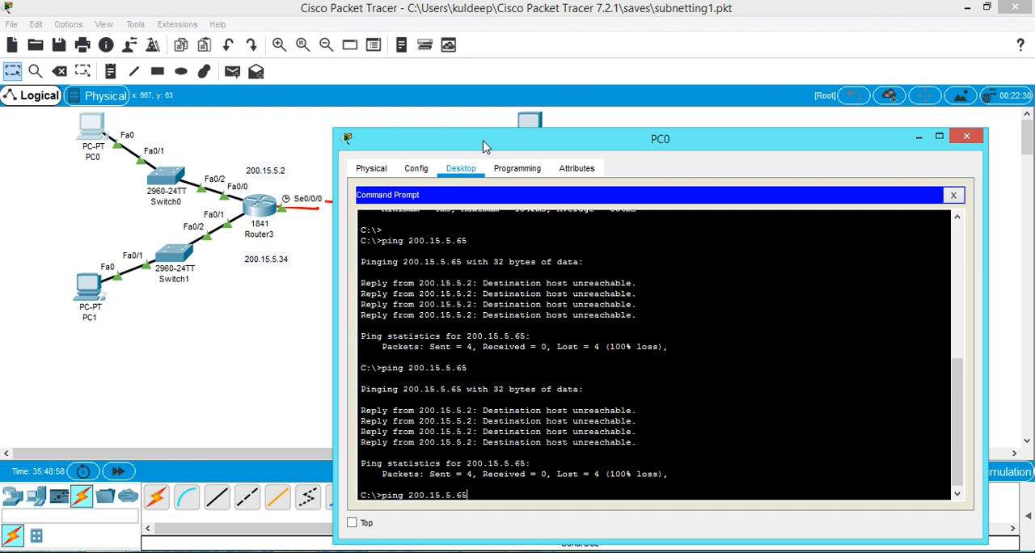
left_click_drag(484, 144, 446, 236)
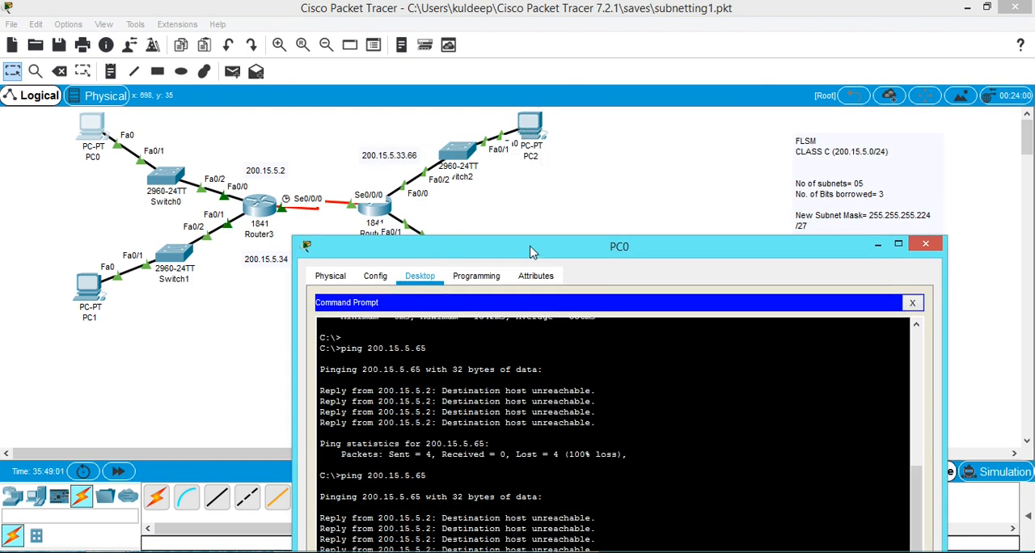
left_click_drag(529, 252, 557, 200)
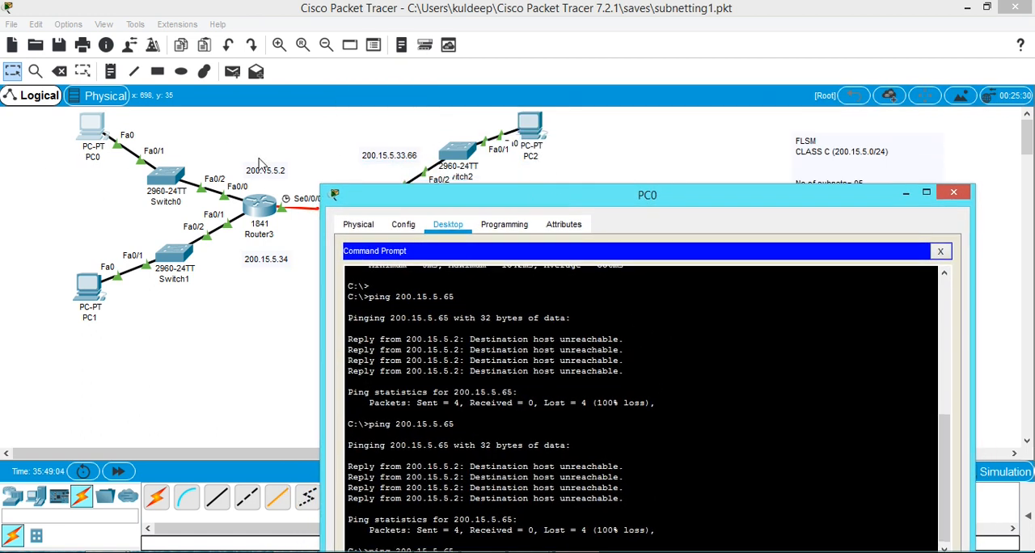
left_click_drag(622, 196, 594, 63)
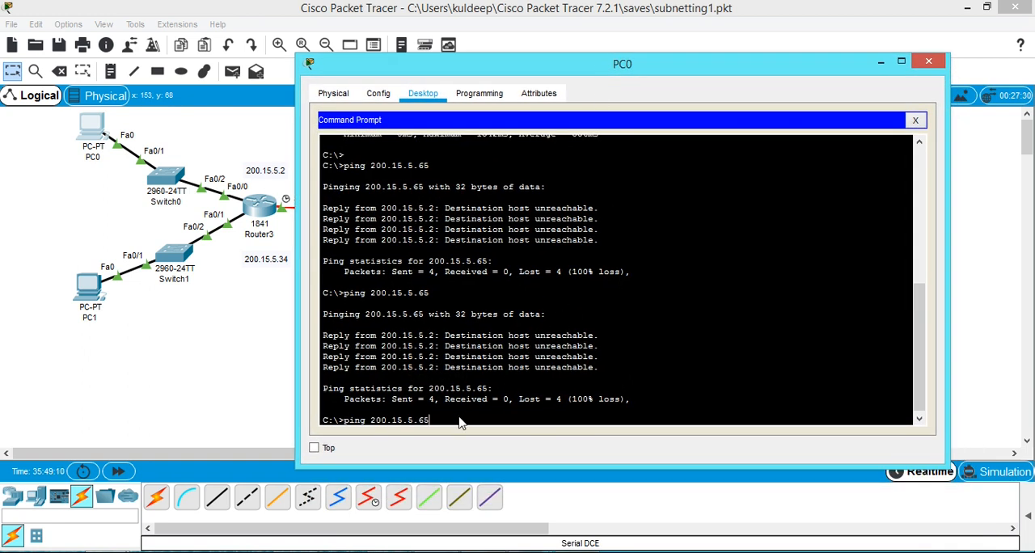
key("Return")
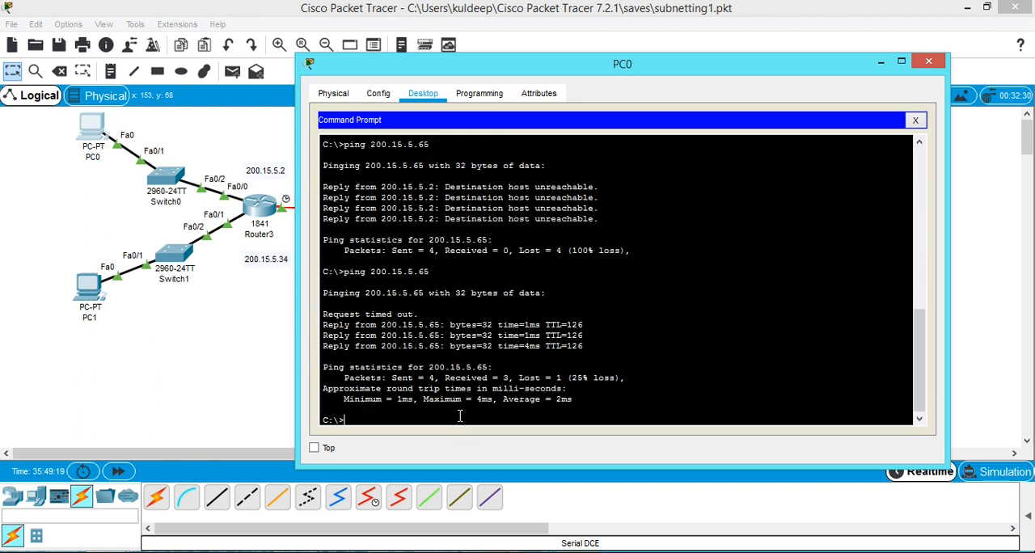
Ping 200.15.5.65 from PC0 once more and minimize PC0's window.
key("Up")
key("Return")
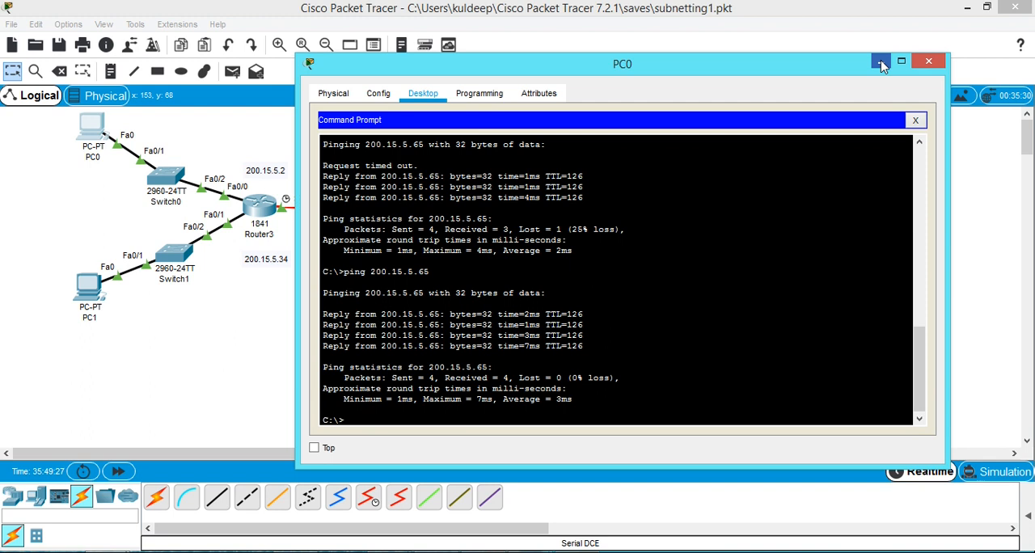
left_click(880, 62)
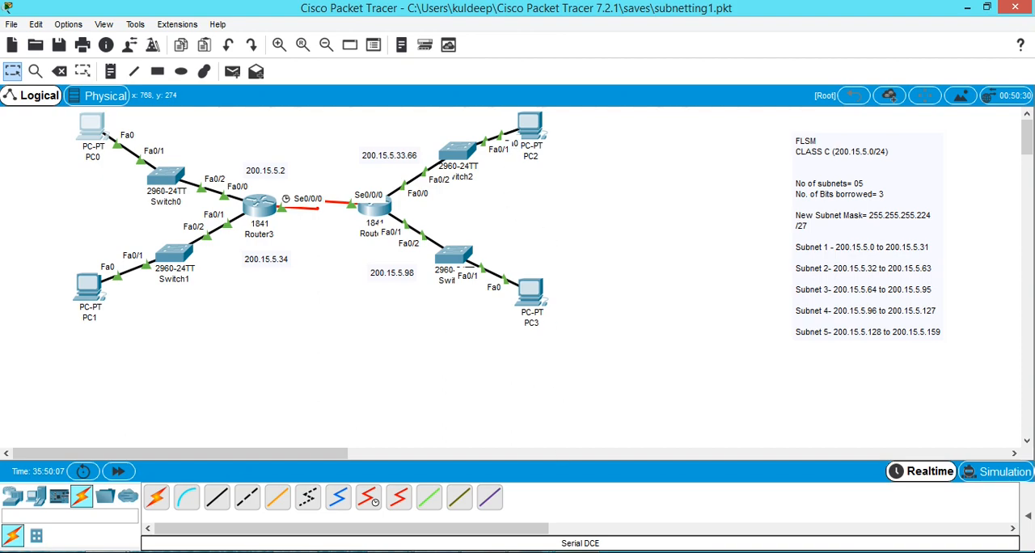
Switch to the subnetting presentation in PowerPoint and look further down its slide thumbnails.
key("alt+Tab")
scroll(119, 405, "down", 5)
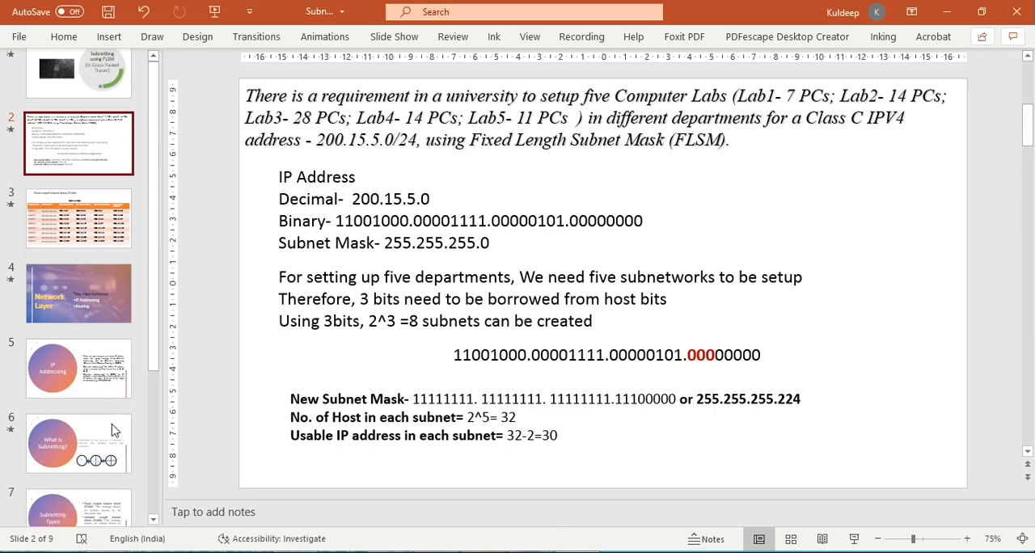